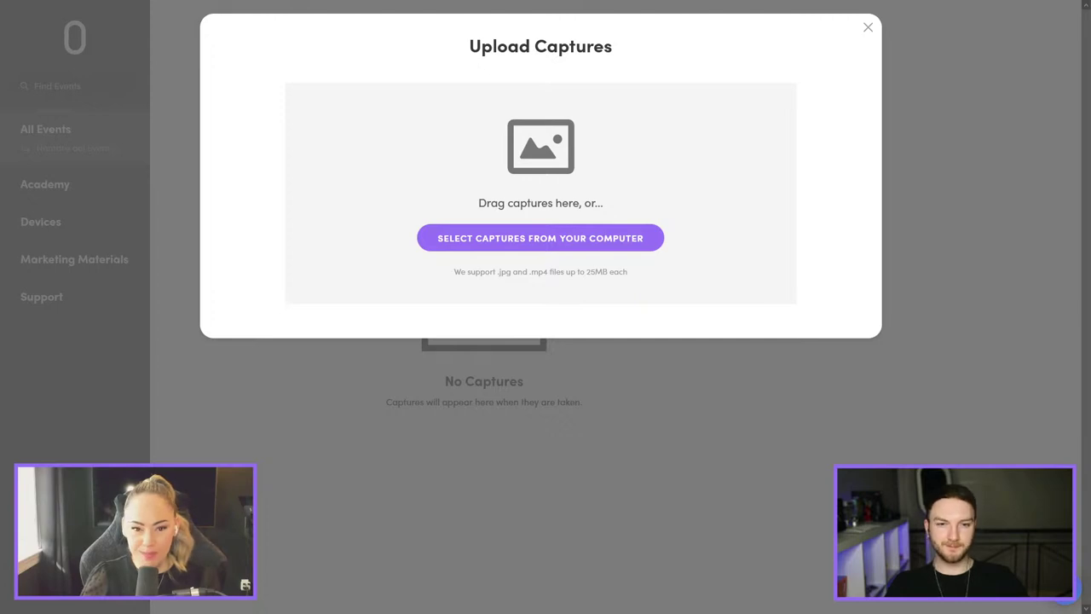
Step: Close the Upload Captures dialog and look through the live gallery page of the Nombre del Evento event
left_click(1025, 145)
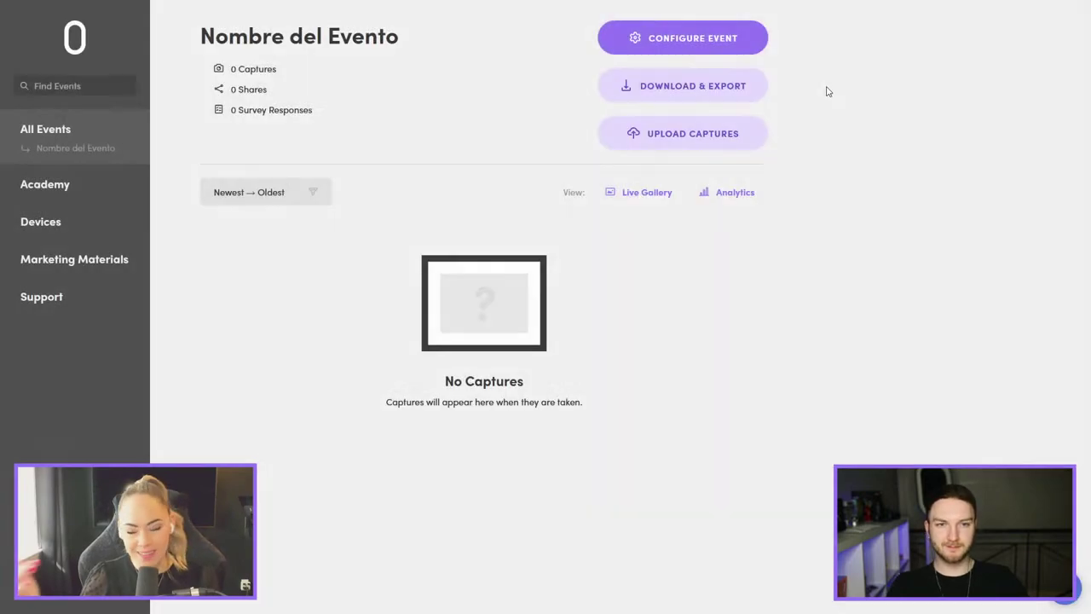
left_click(631, 194)
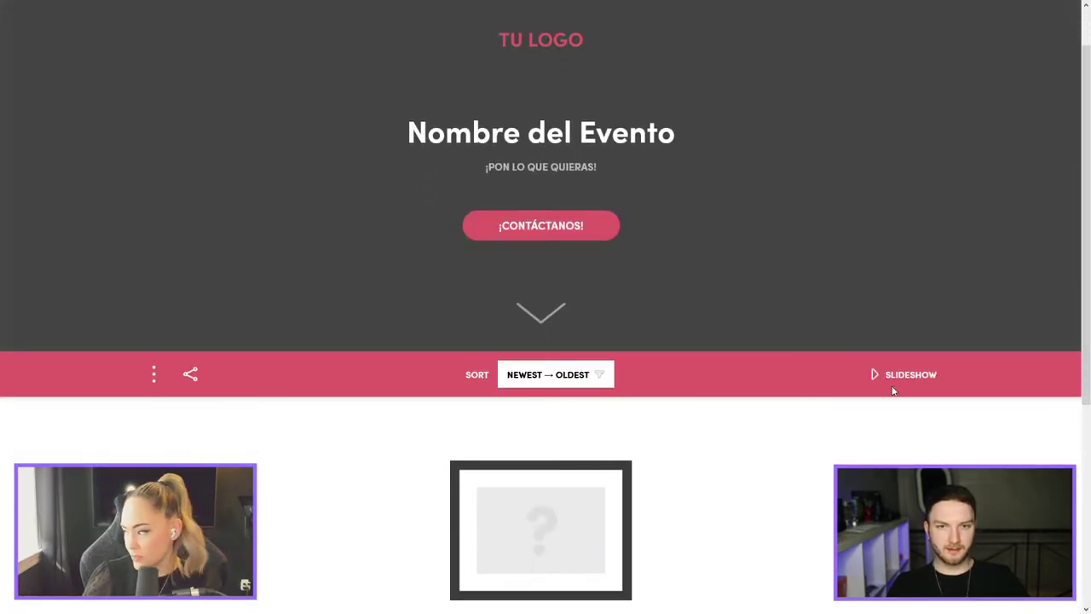
scroll(924, 384, "down", 1)
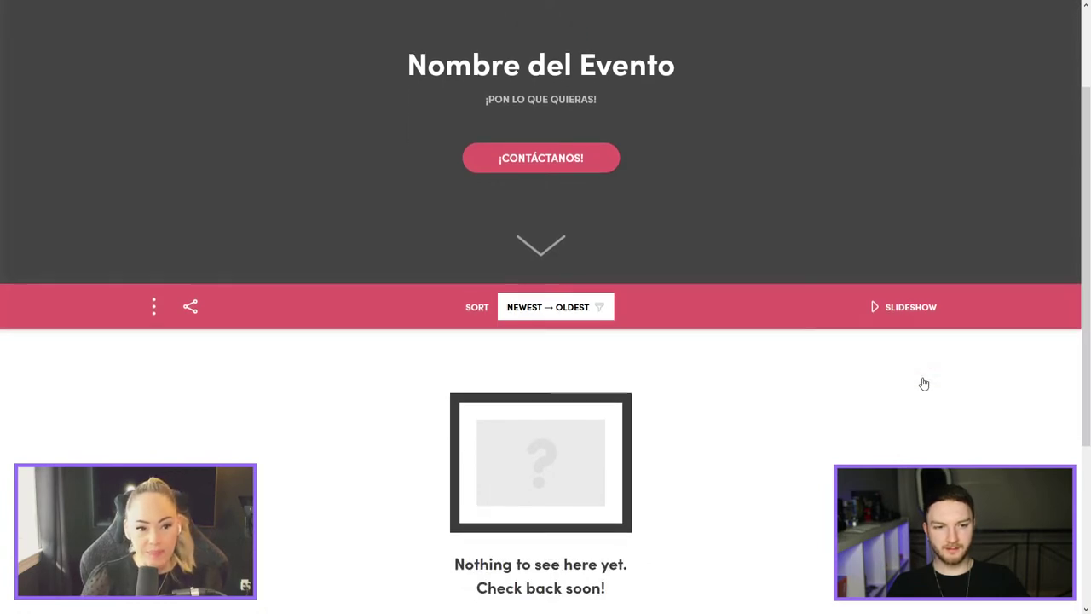
scroll(924, 383, "down", 3)
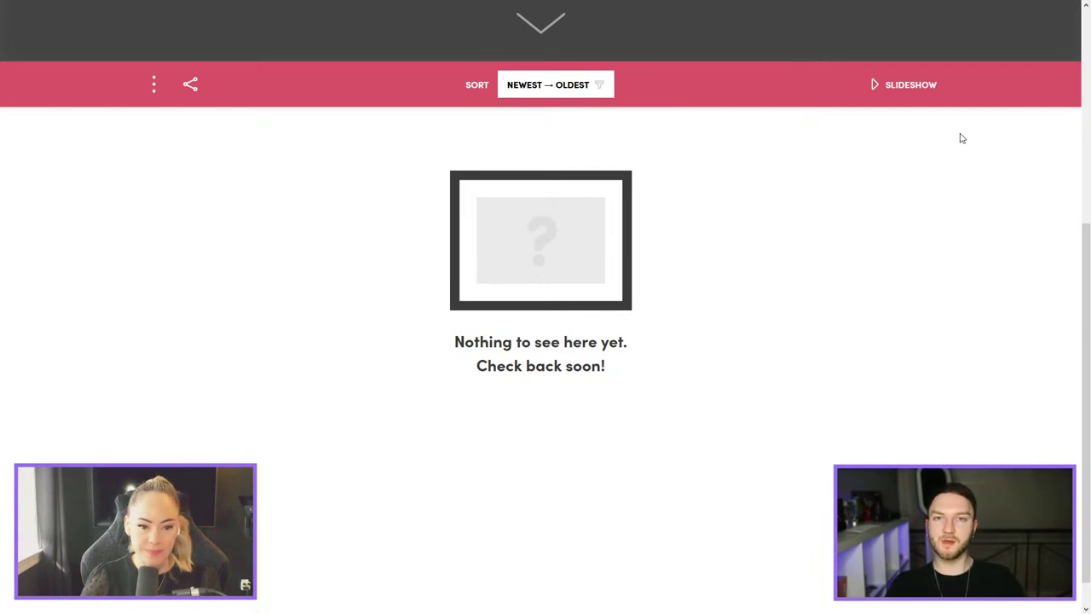
scroll(927, 228, "up", 1)
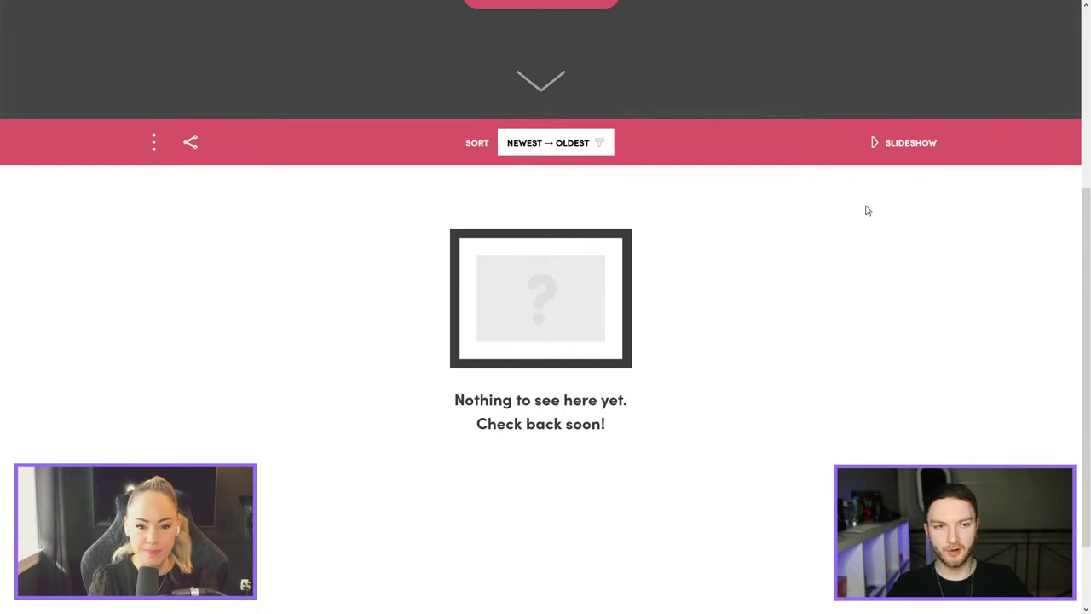
scroll(867, 206, "up", 3)
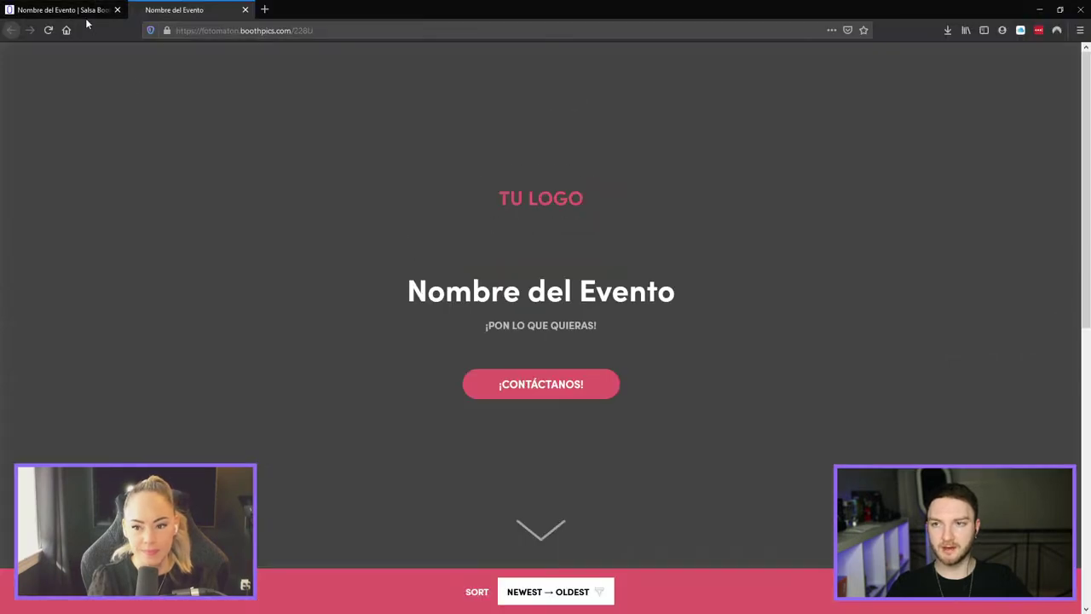
Step: Return to the event's admin page and view its capture upload options, then close them without uploading anything
left_click(85, 9)
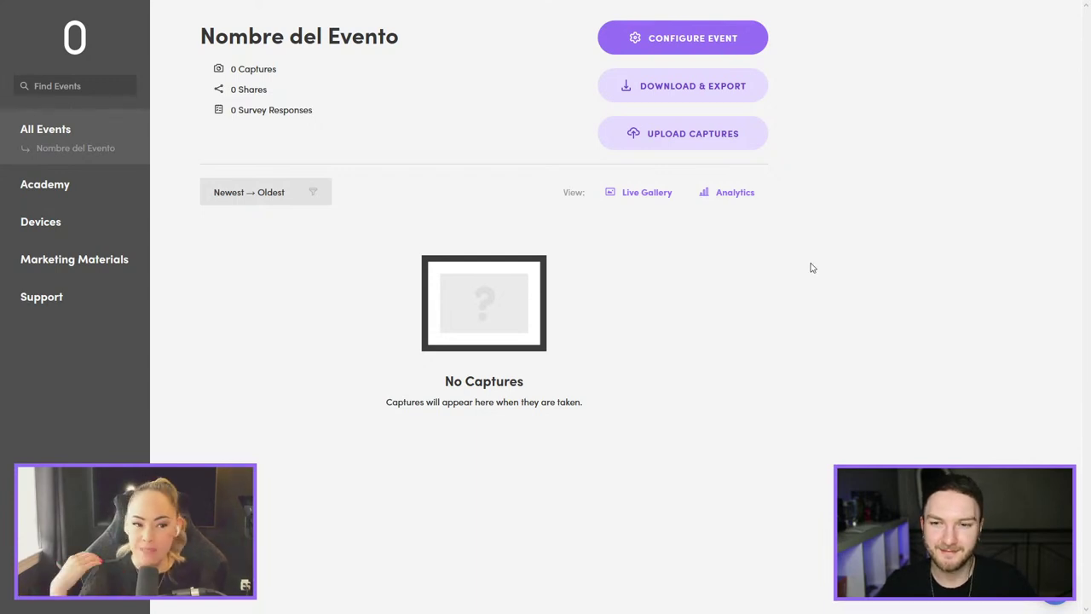
left_click(707, 140)
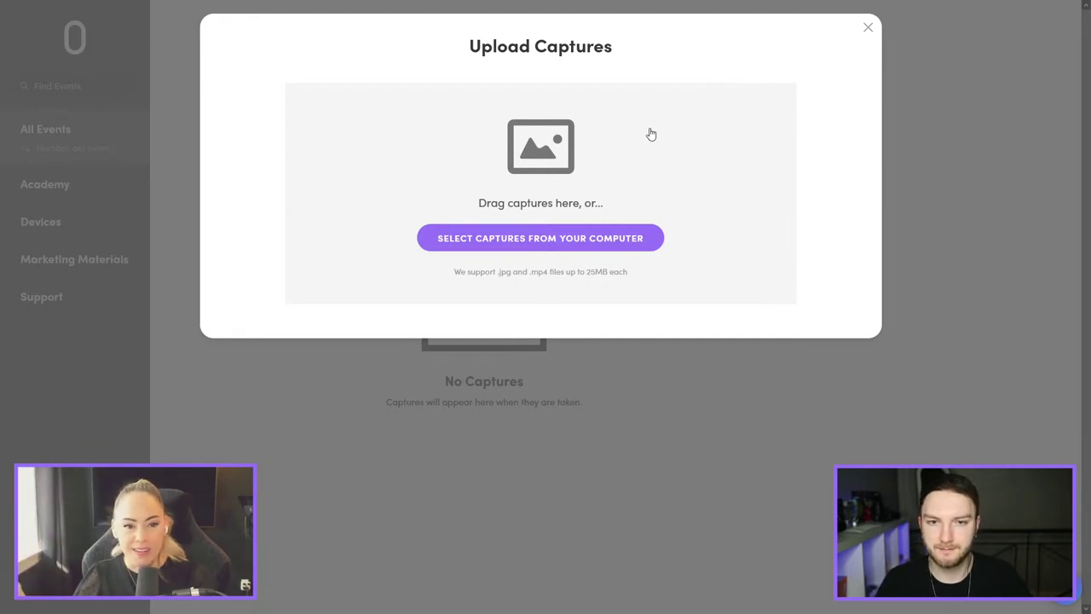
left_click(867, 30)
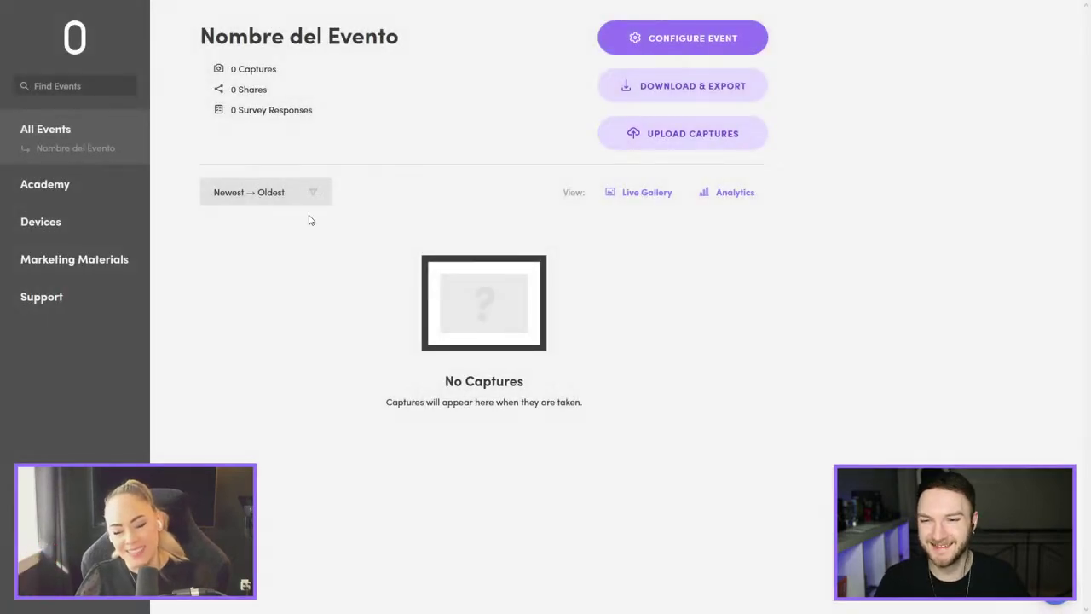
Step: Turn on AirPrint in the sharing settings of the Virtual Booth Update event
left_click(75, 134)
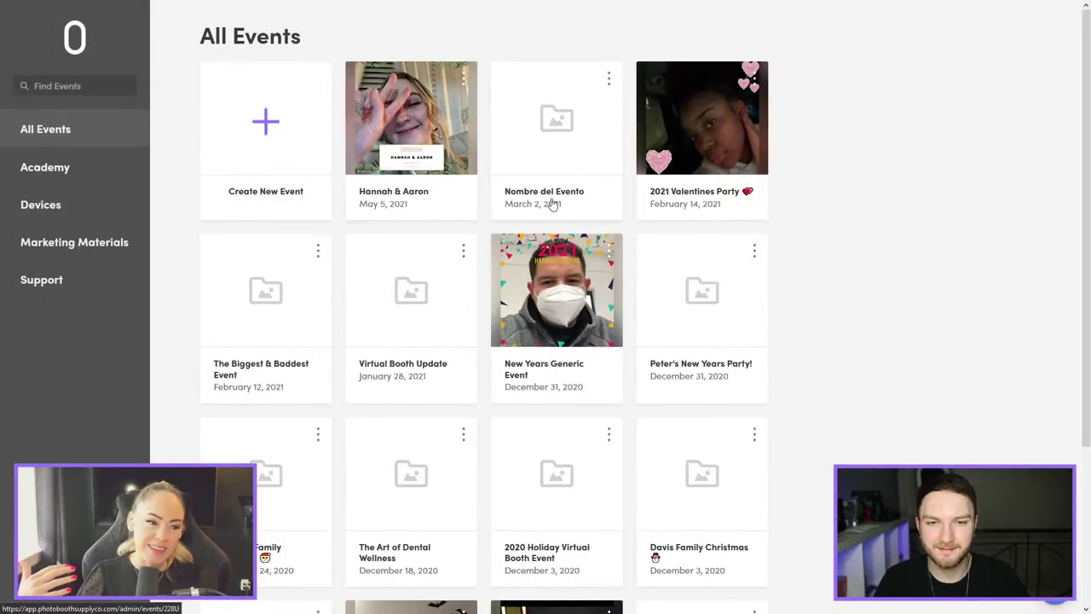
scroll(573, 192, "down", 1)
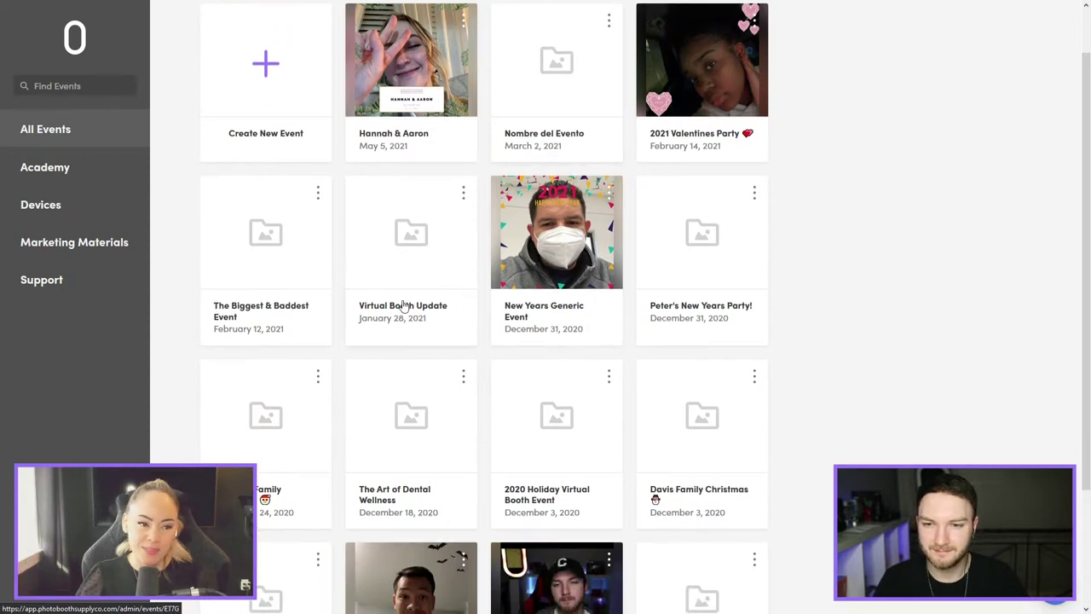
left_click(411, 295)
left_click(693, 38)
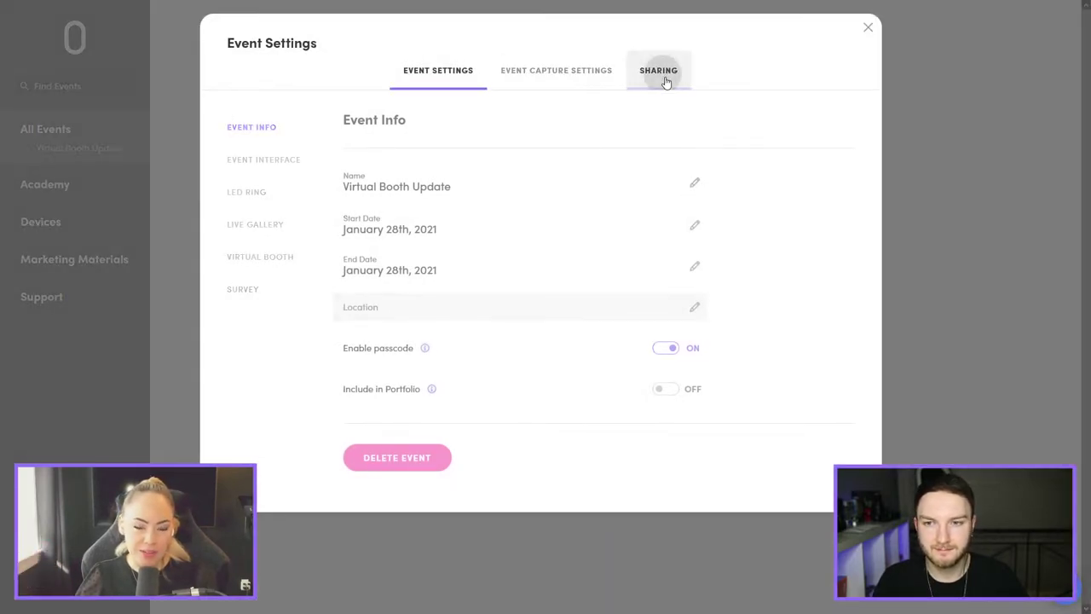
left_click(661, 74)
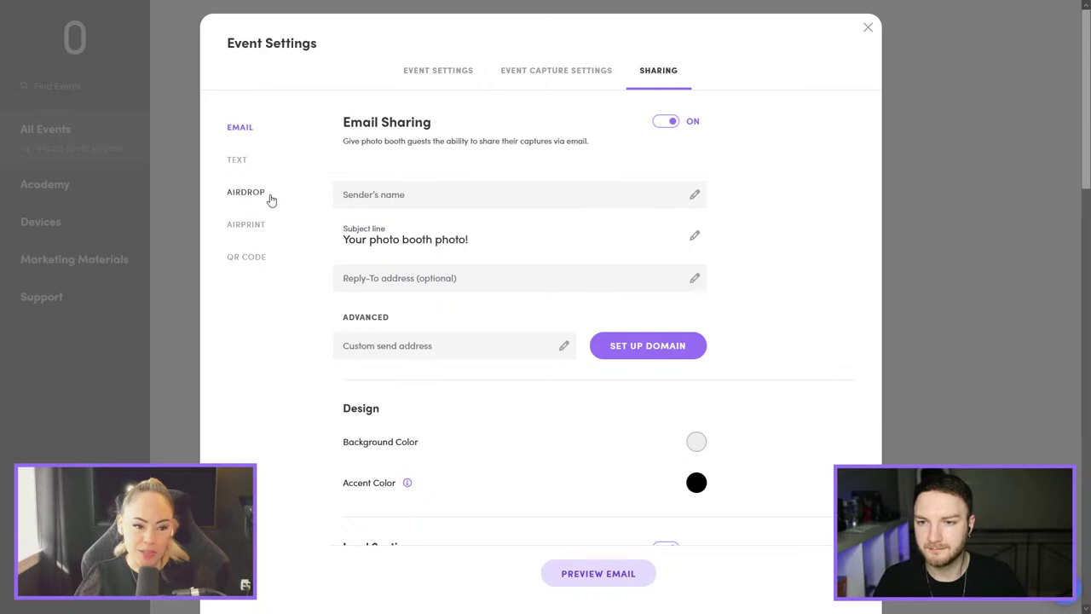
left_click(257, 226)
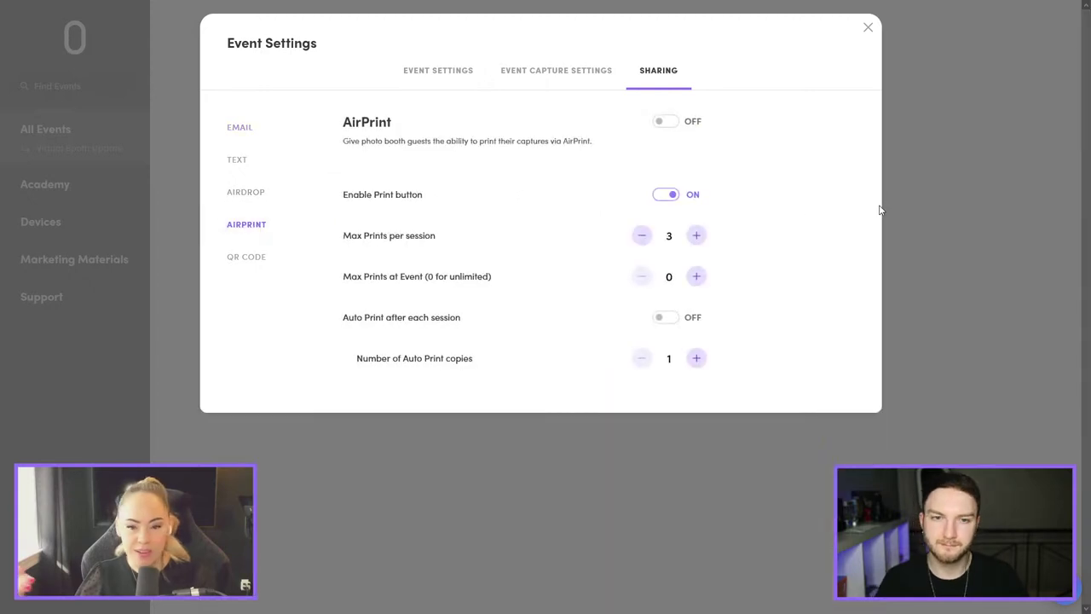
left_click(663, 122)
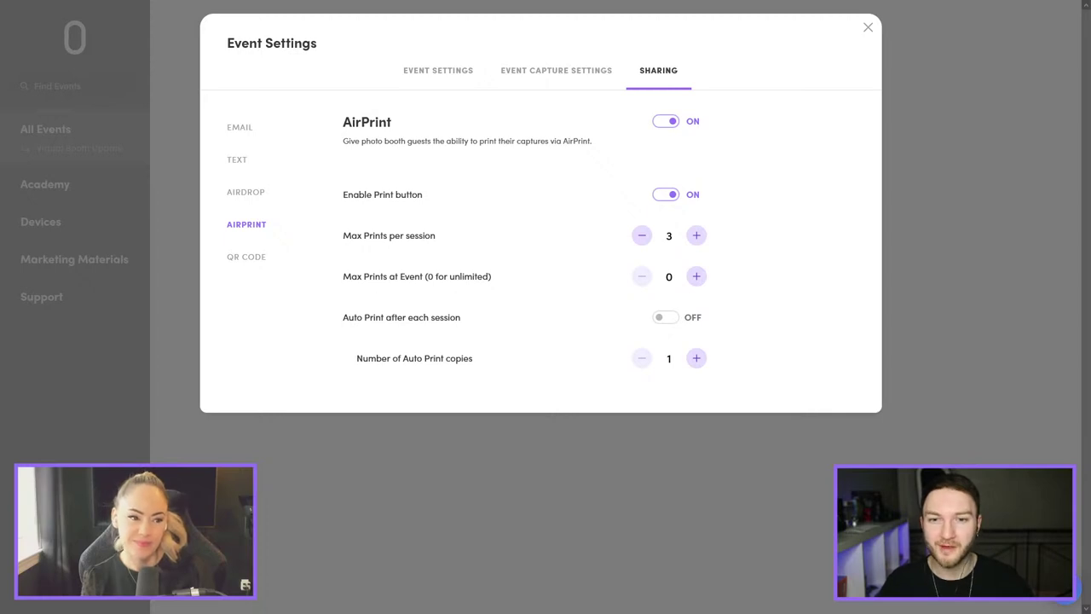
Step: Open the Tap to Start Screen Library for replacing the start screen in the event's interface settings
left_click(439, 75)
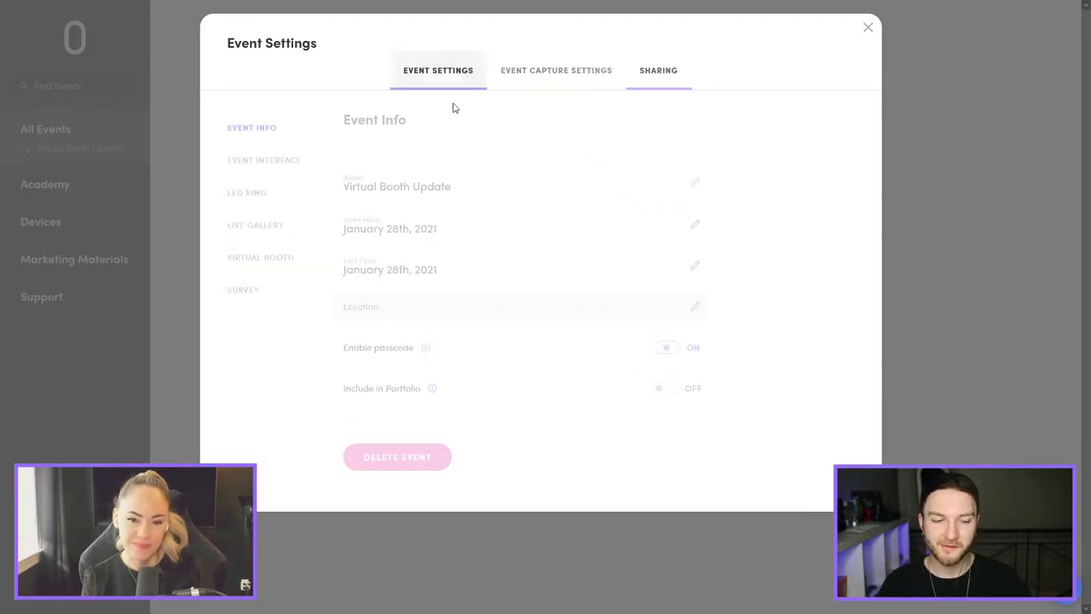
left_click(267, 223)
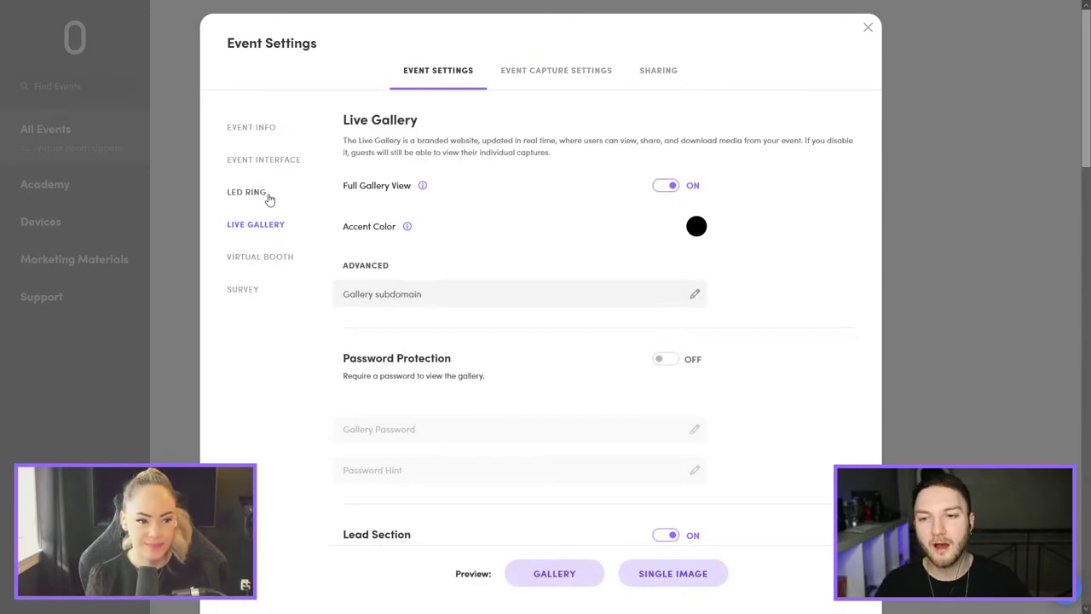
left_click(300, 159)
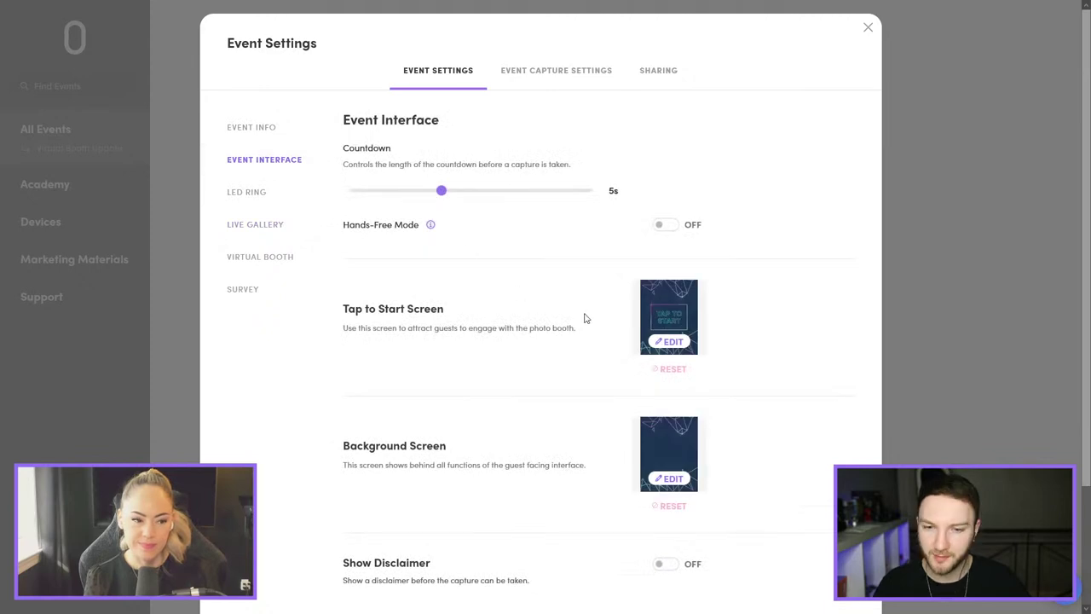
scroll(624, 338, "down", 1)
left_click(653, 262)
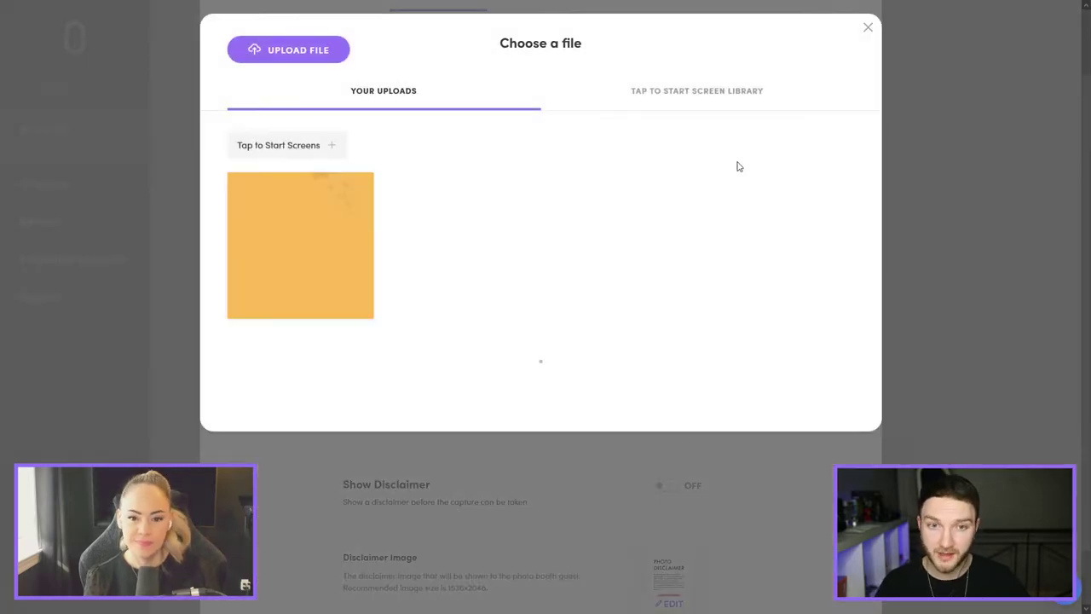
left_click(706, 91)
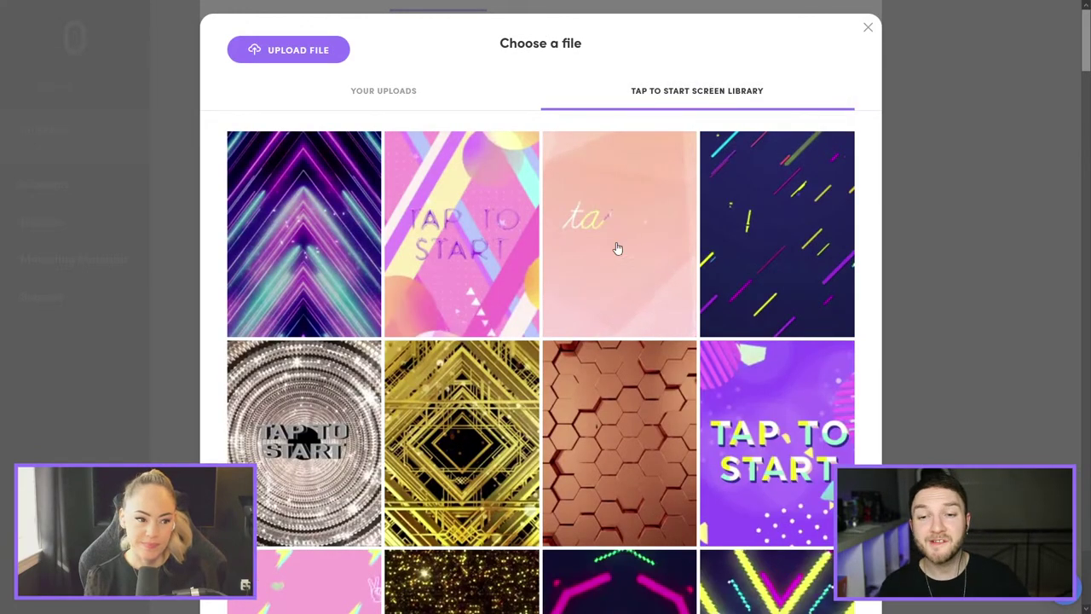
Step: Browse the animated designs throughout the Tap to Start Screen Library, then close it without choosing a new start screen
scroll(618, 248, "down", 5)
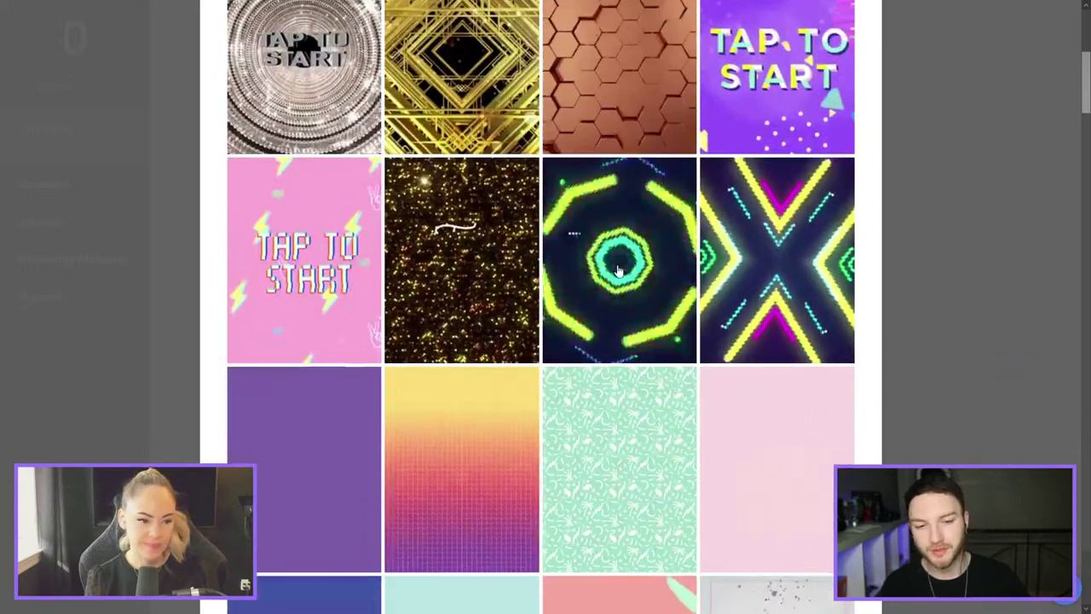
scroll(618, 271, "down", 2)
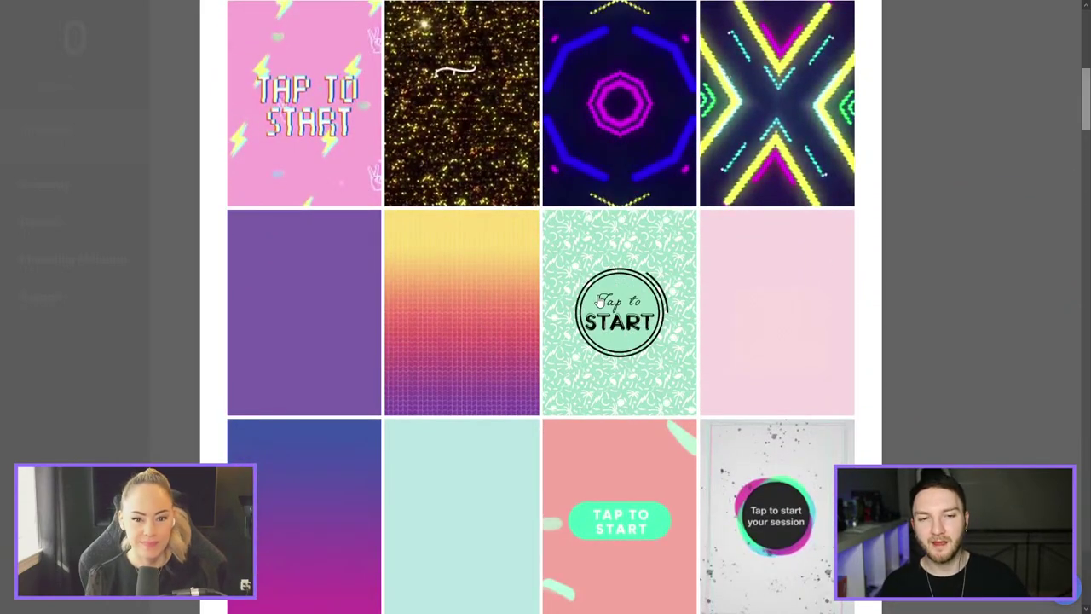
scroll(635, 285, "down", 5)
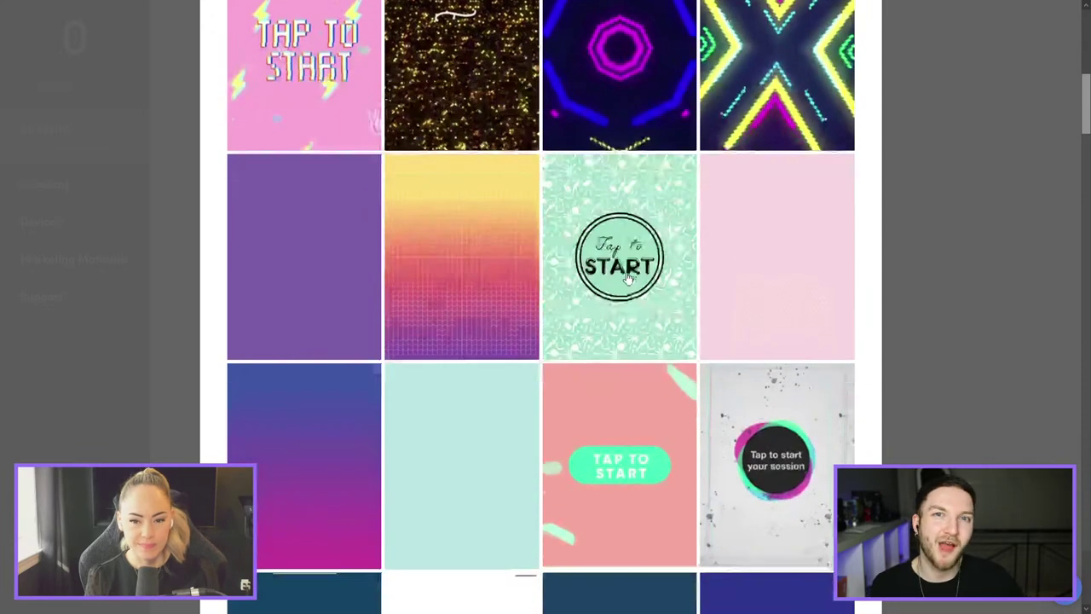
scroll(618, 247, "down", 10)
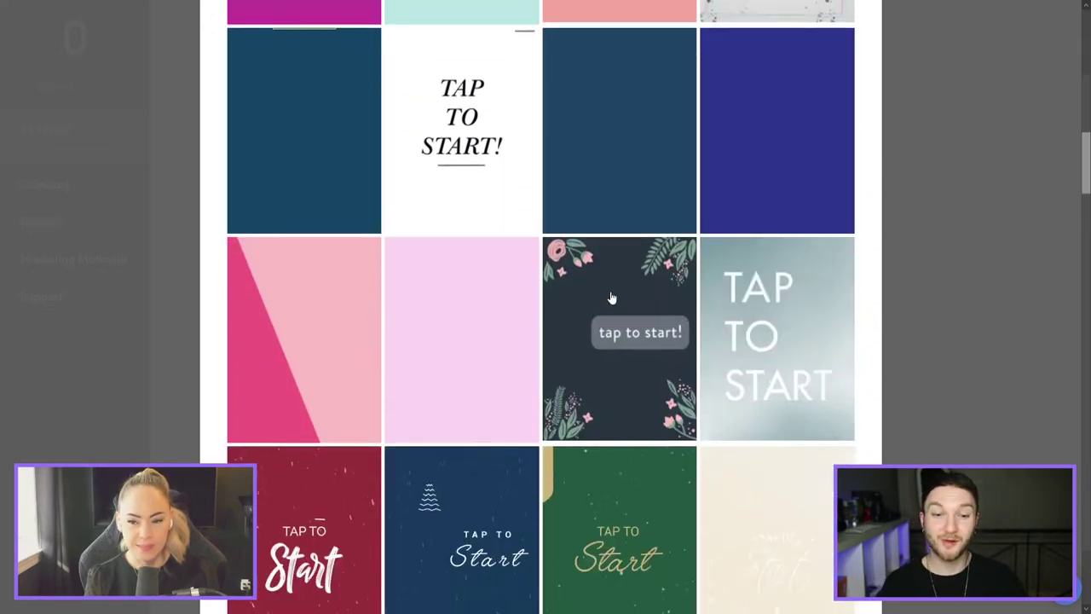
scroll(624, 503, "down", 1)
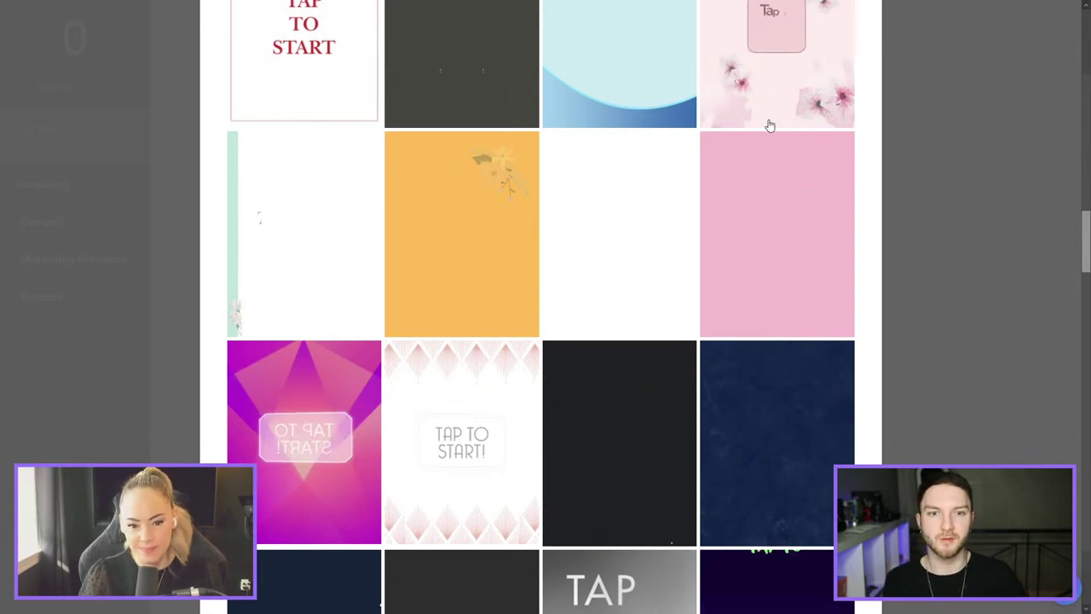
scroll(655, 124, "down", 2)
scroll(655, 124, "down", 1)
scroll(784, 271, "down", 1)
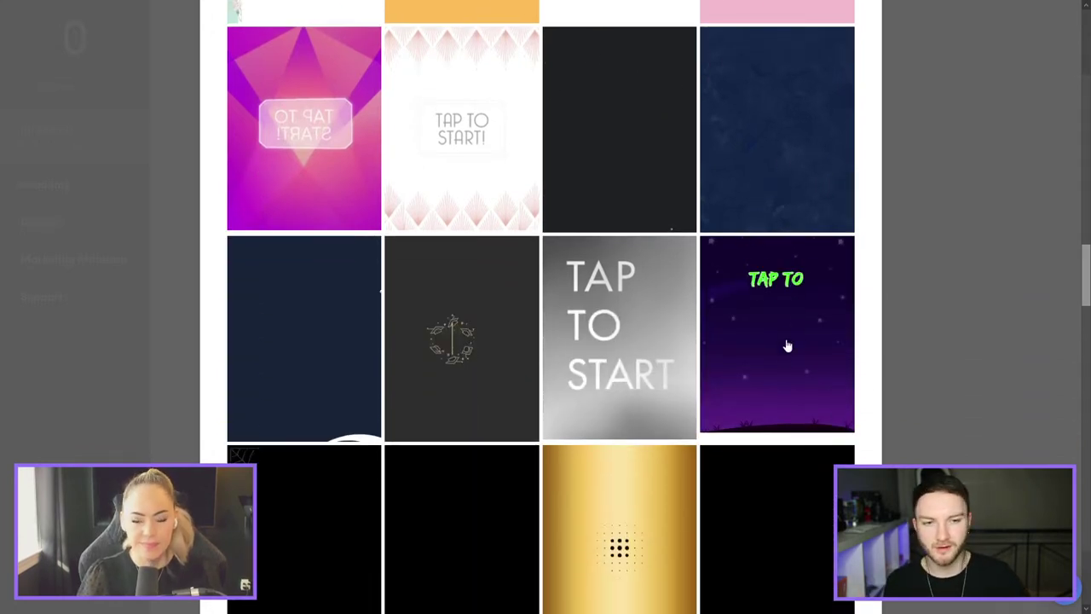
scroll(781, 369, "down", 5)
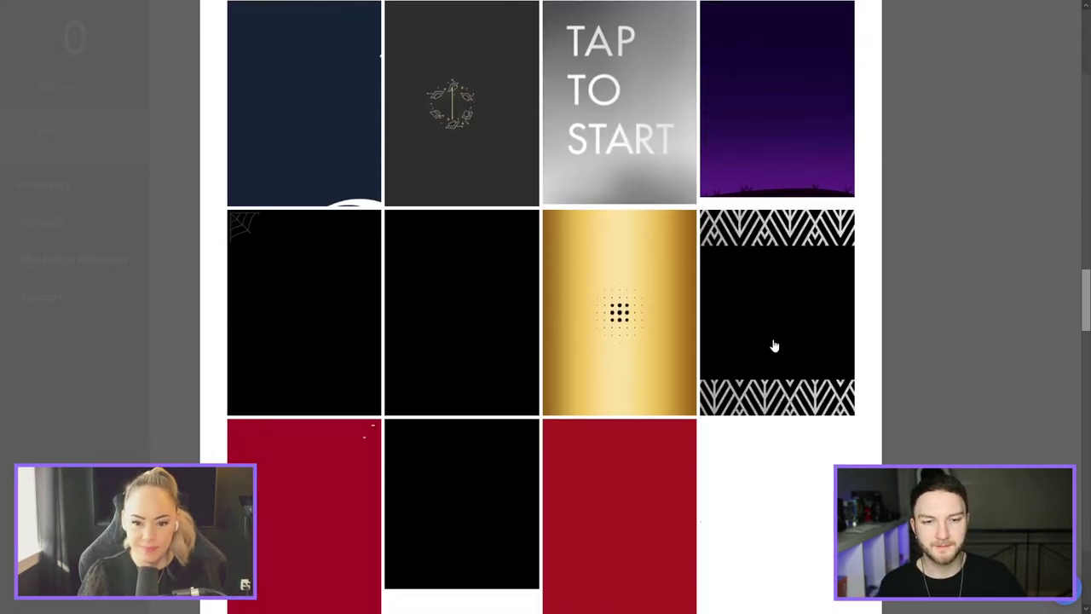
scroll(775, 351, "down", 1)
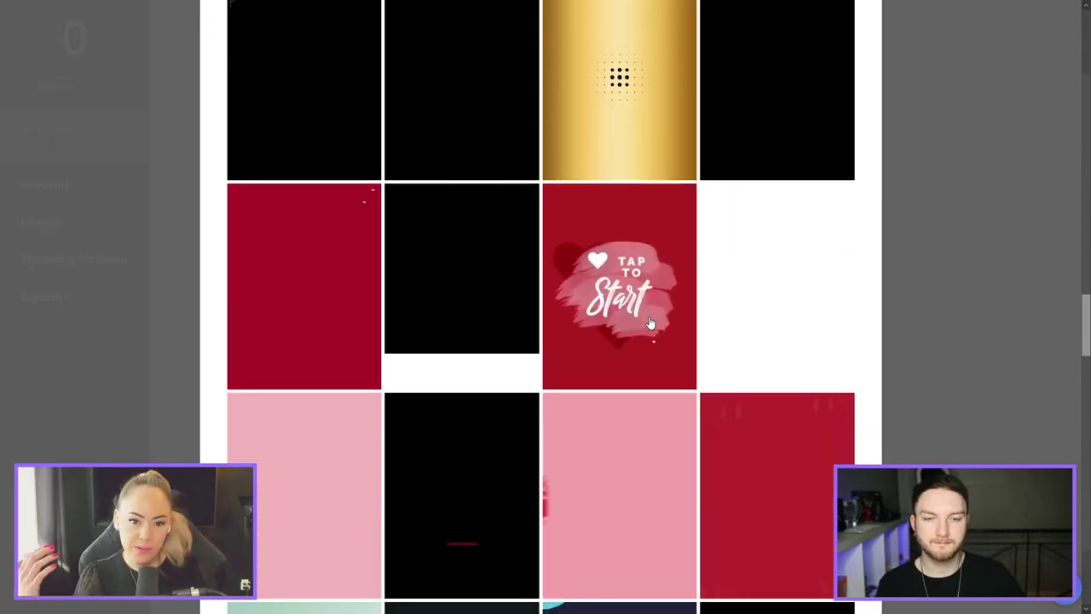
scroll(648, 328, "down", 2)
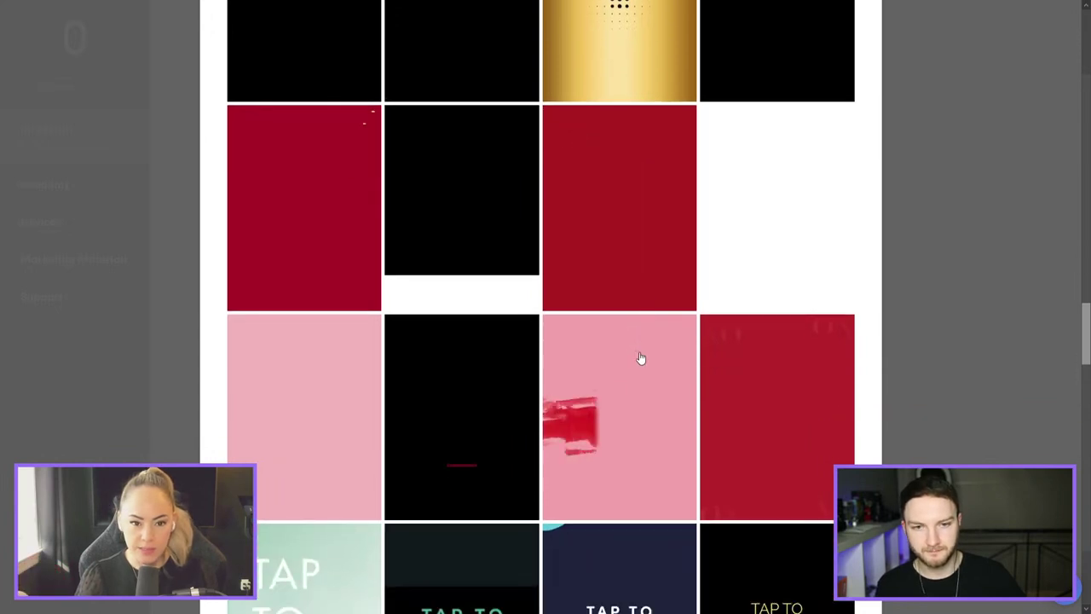
scroll(641, 355, "down", 1)
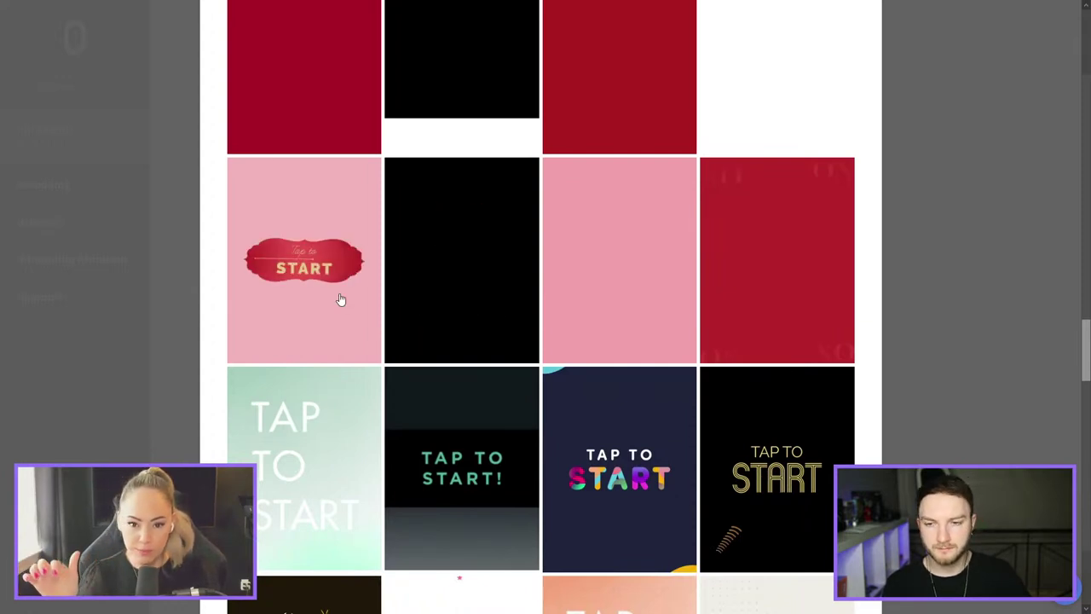
scroll(339, 298, "down", 2)
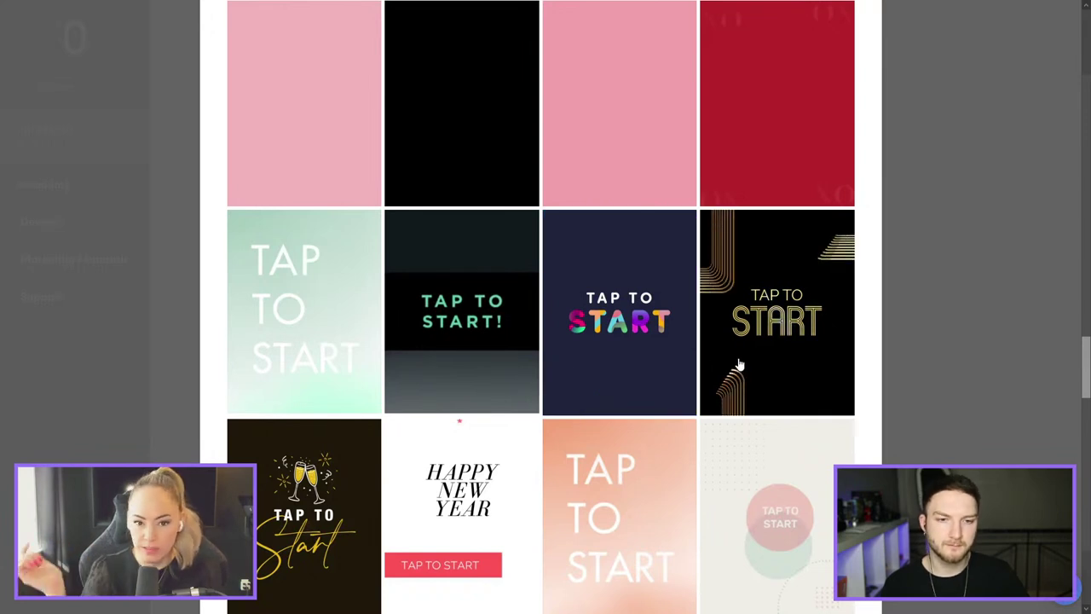
scroll(740, 365, "down", 2)
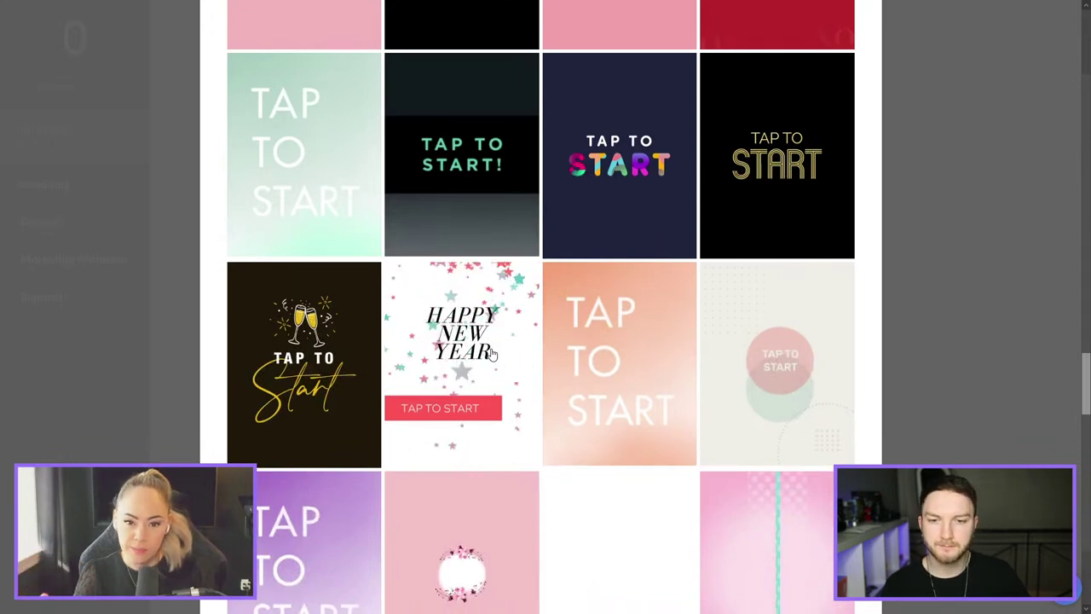
scroll(491, 353, "down", 1)
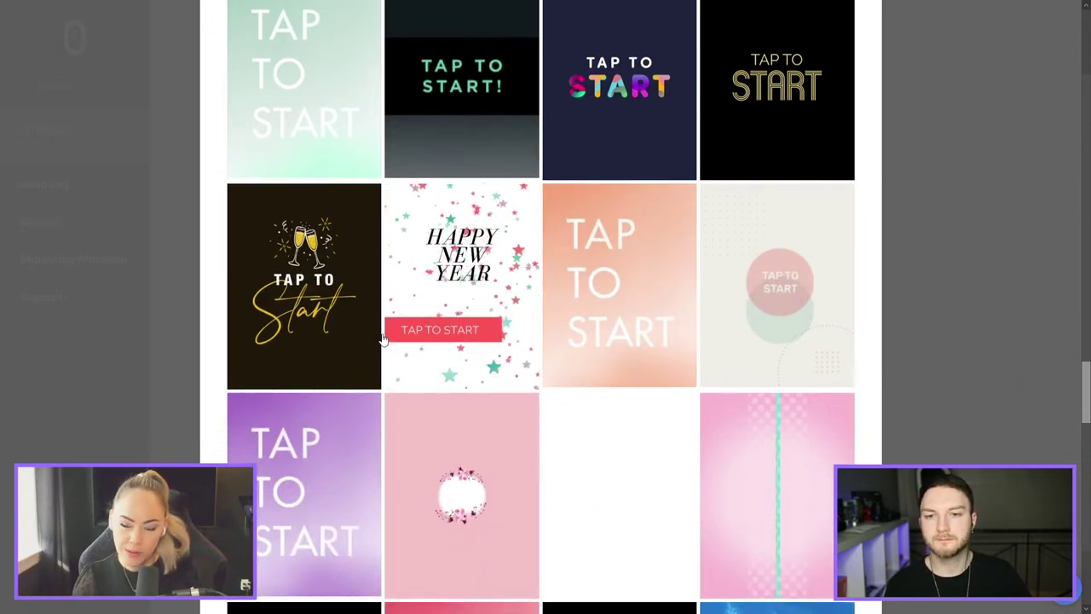
scroll(331, 337, "down", 1)
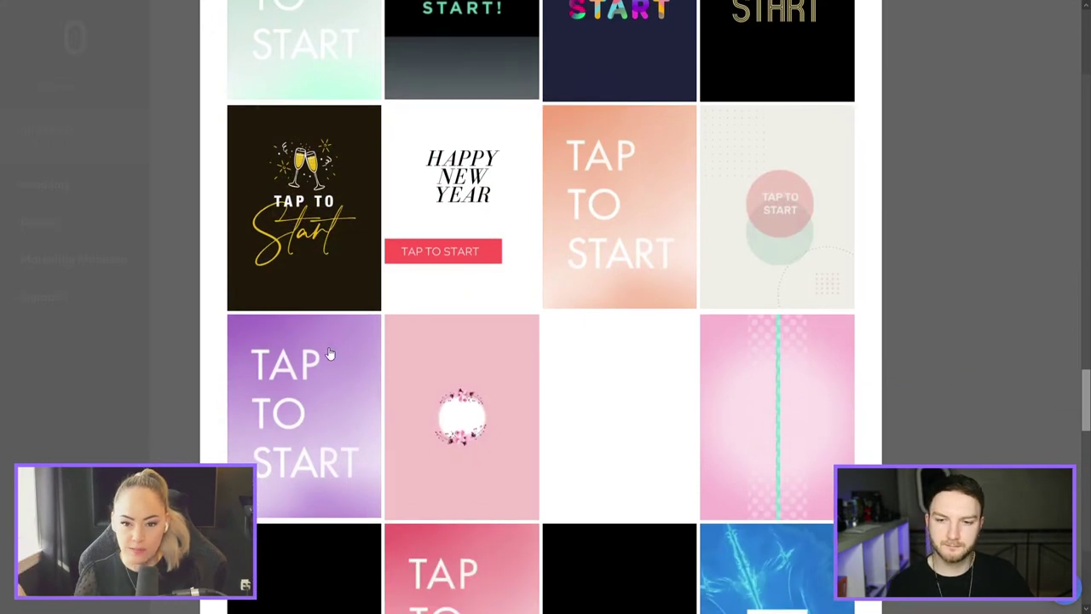
scroll(331, 354, "down", 1)
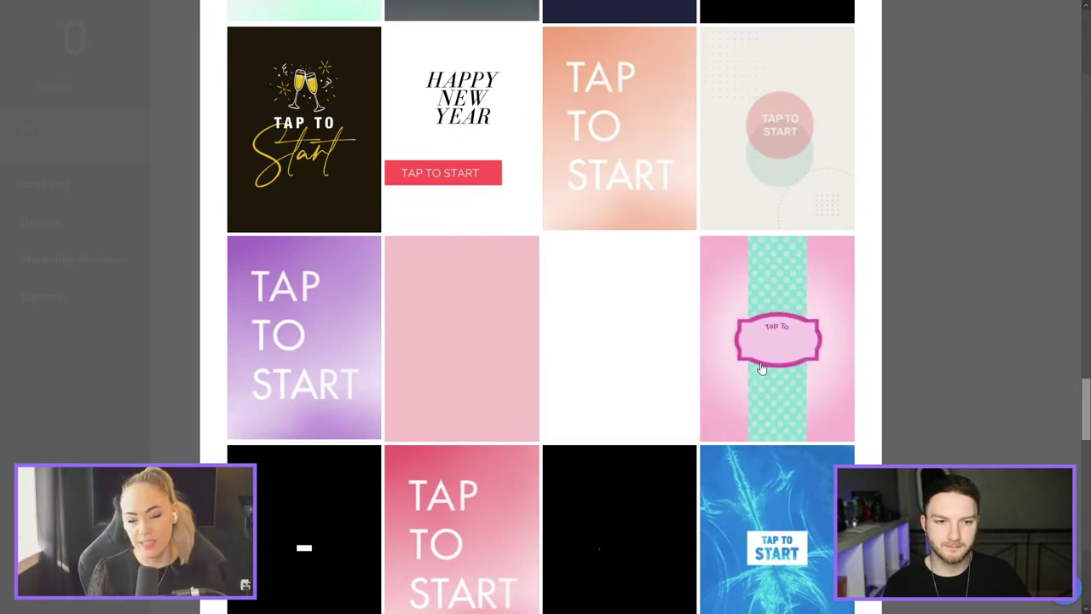
scroll(763, 369, "down", 1)
scroll(765, 304, "down", 1)
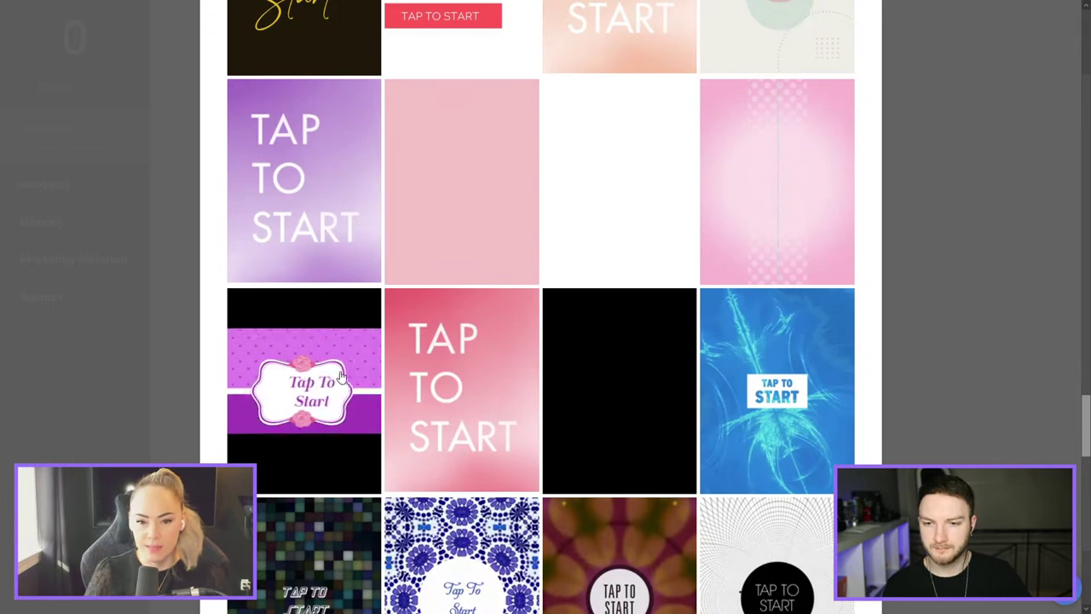
scroll(339, 374, "down", 1)
scroll(350, 367, "down", 3)
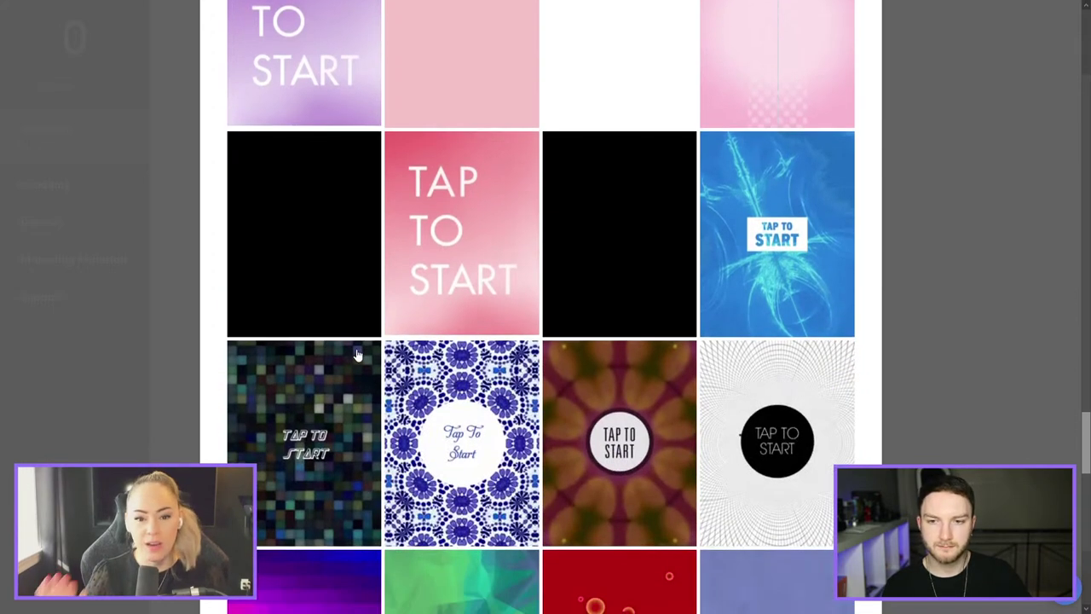
scroll(357, 355, "down", 2)
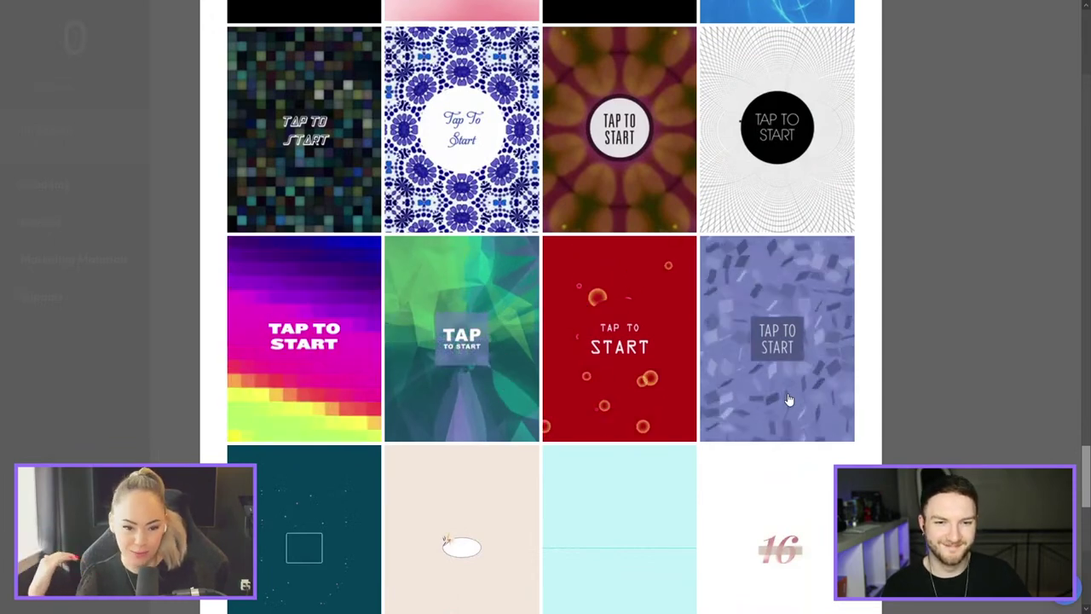
scroll(787, 405, "down", 2)
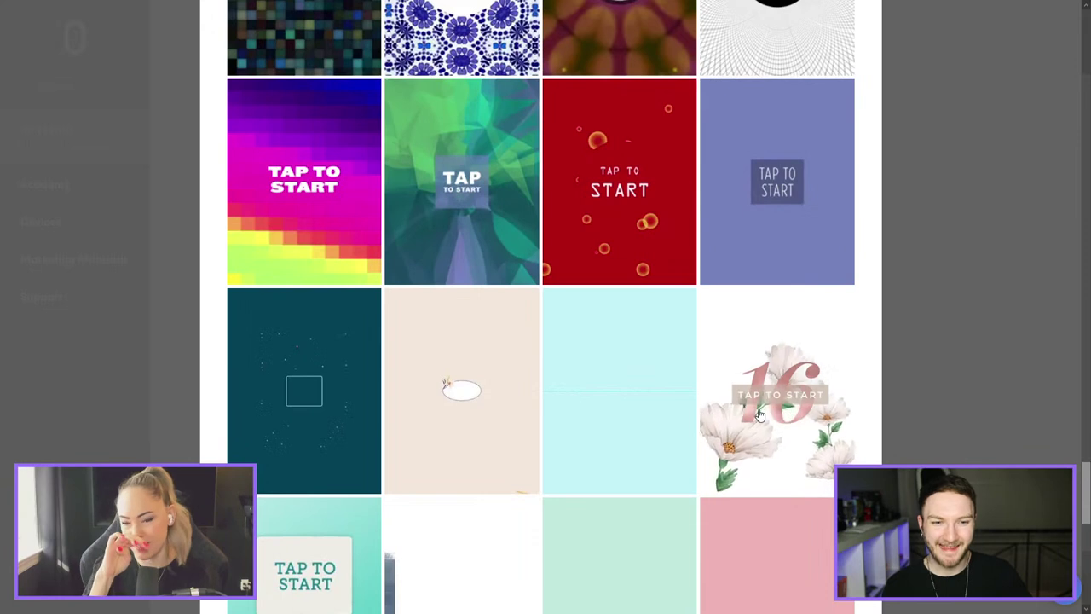
scroll(771, 412, "down", 1)
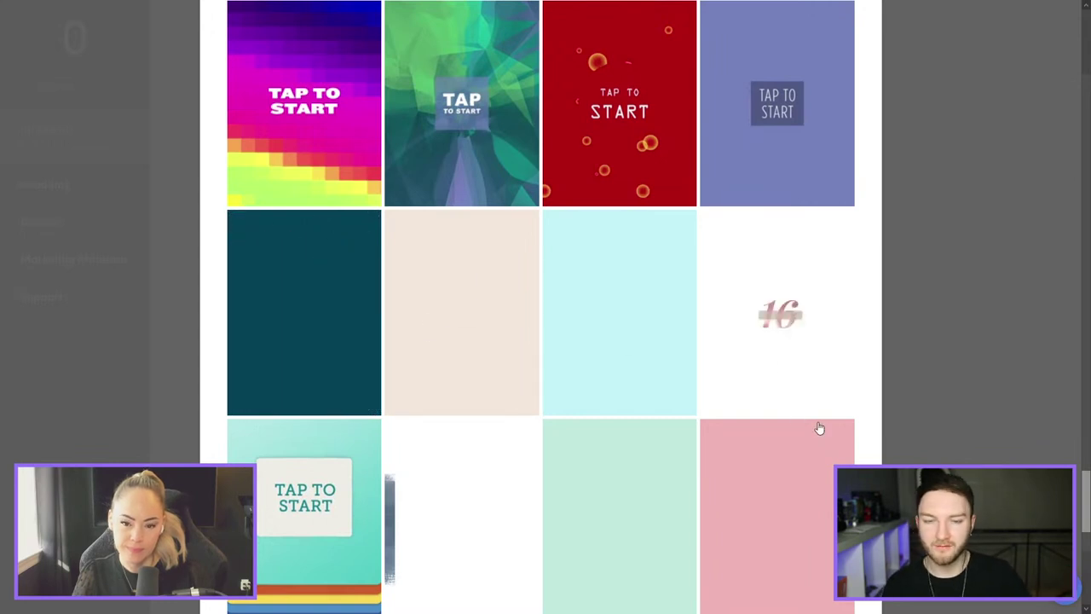
scroll(422, 349, "down", 2)
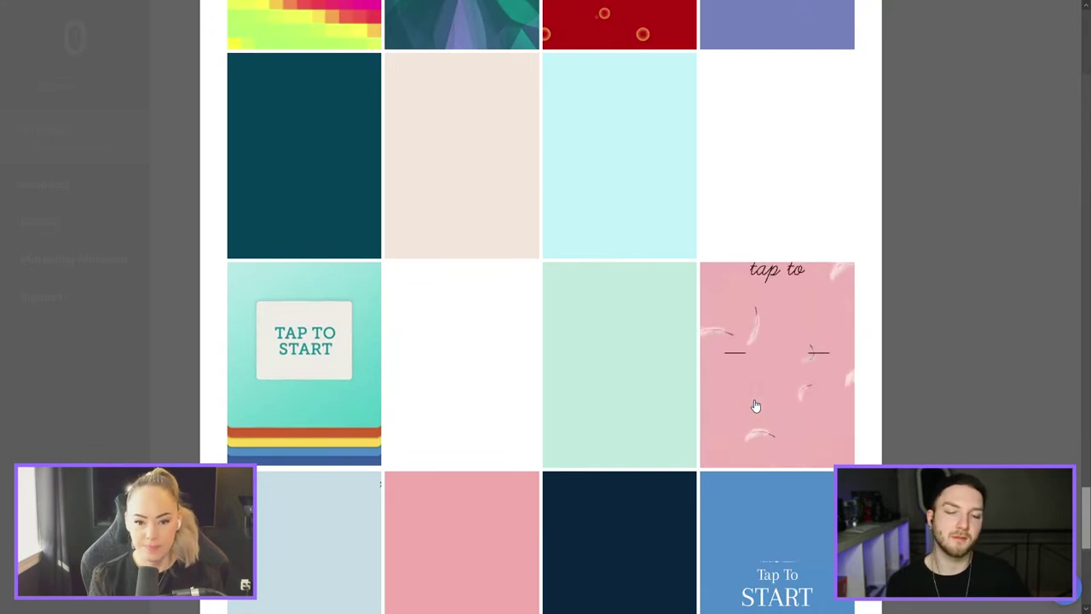
scroll(624, 358, "down", 1)
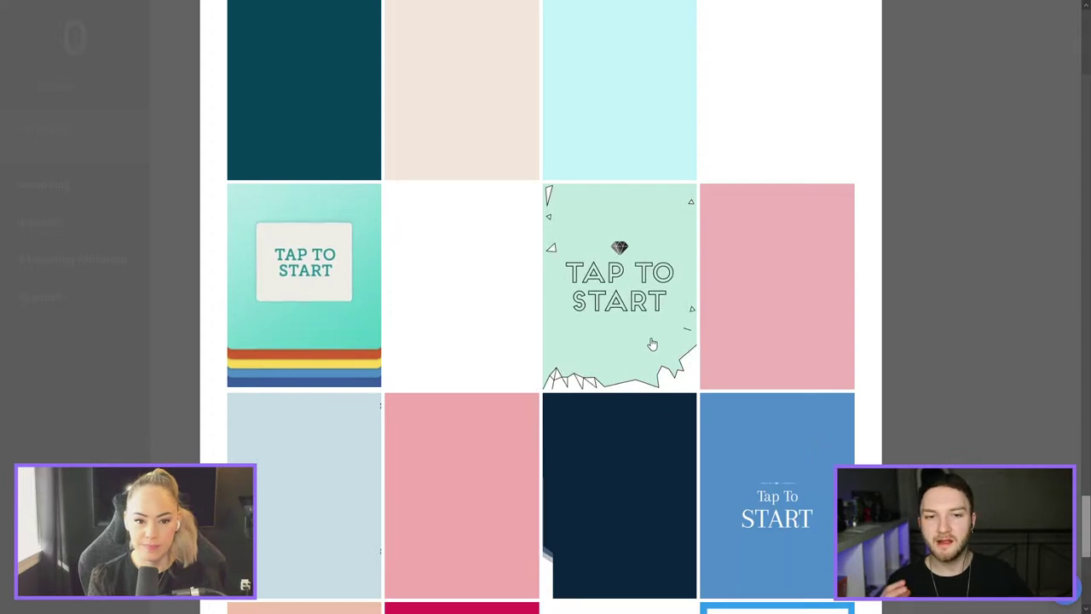
scroll(660, 348, "down", 1)
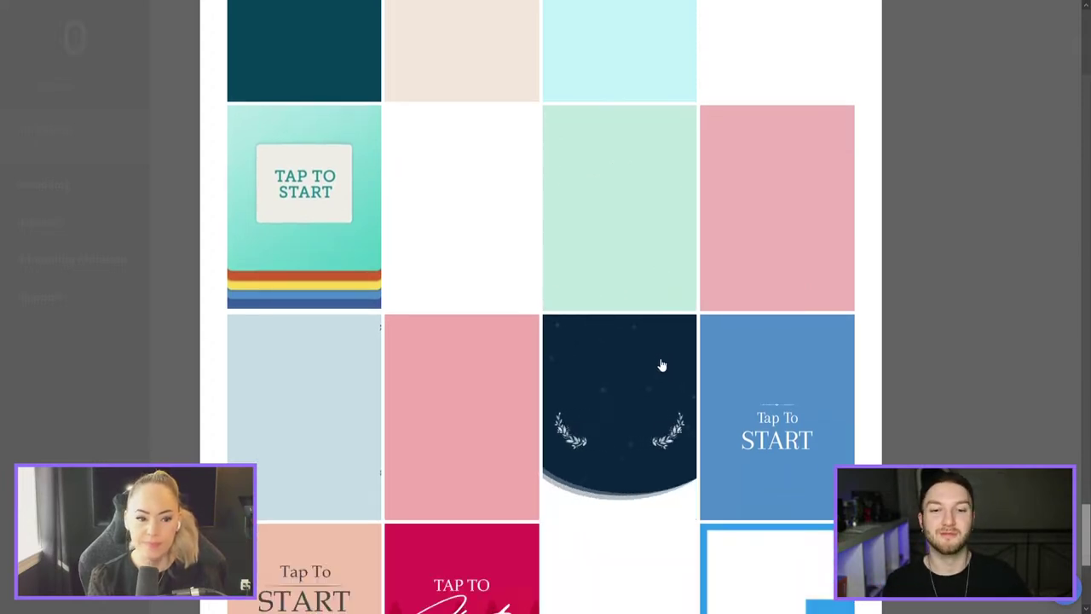
scroll(658, 369, "down", 1)
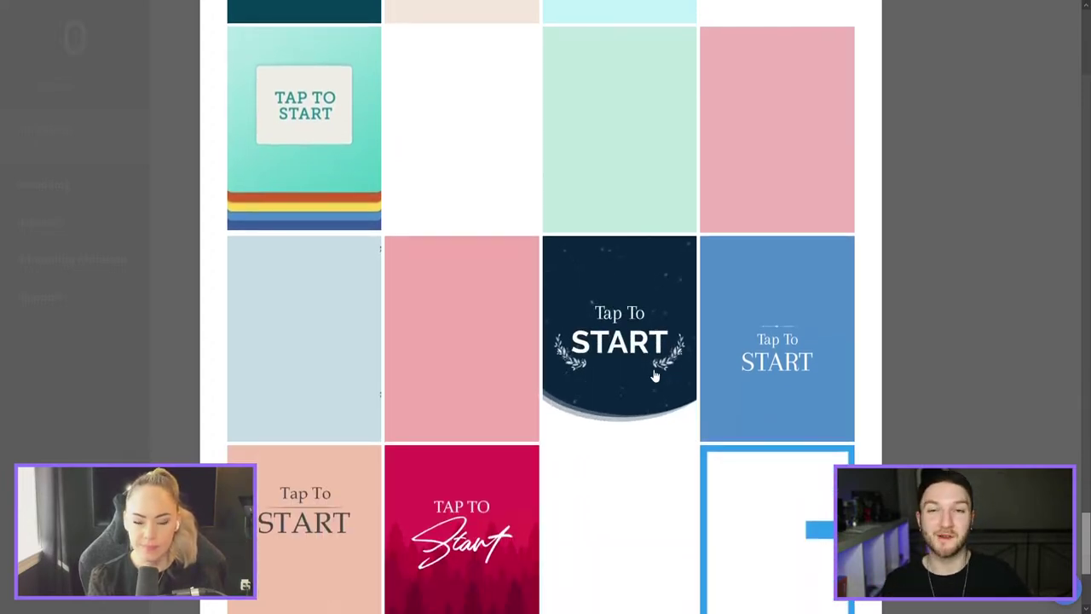
scroll(648, 379, "down", 2)
scroll(622, 367, "down", 1)
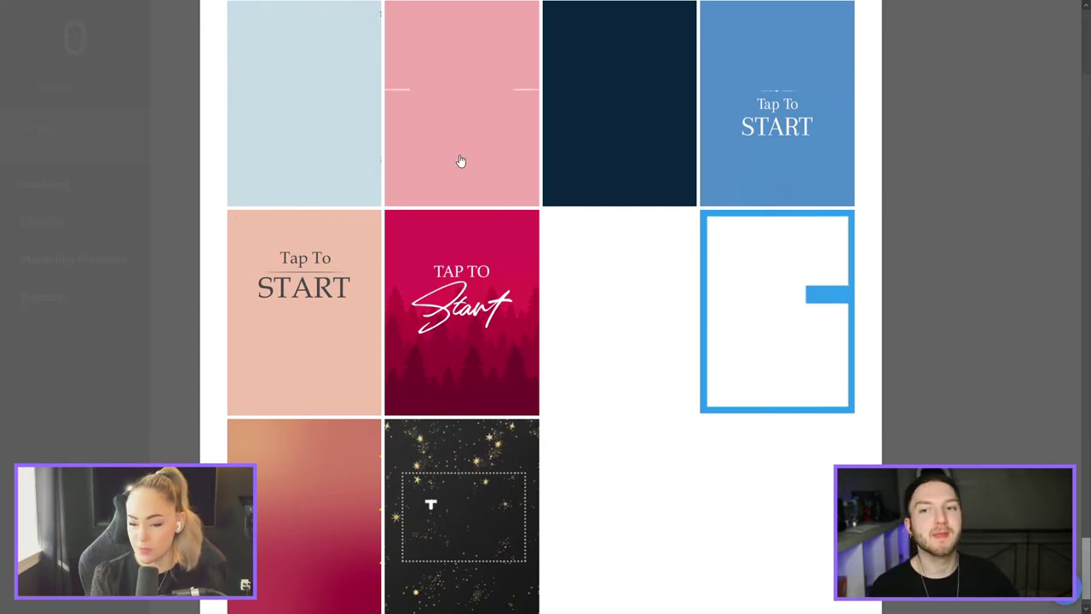
scroll(853, 333, "up", 5)
scroll(921, 272, "up", 3)
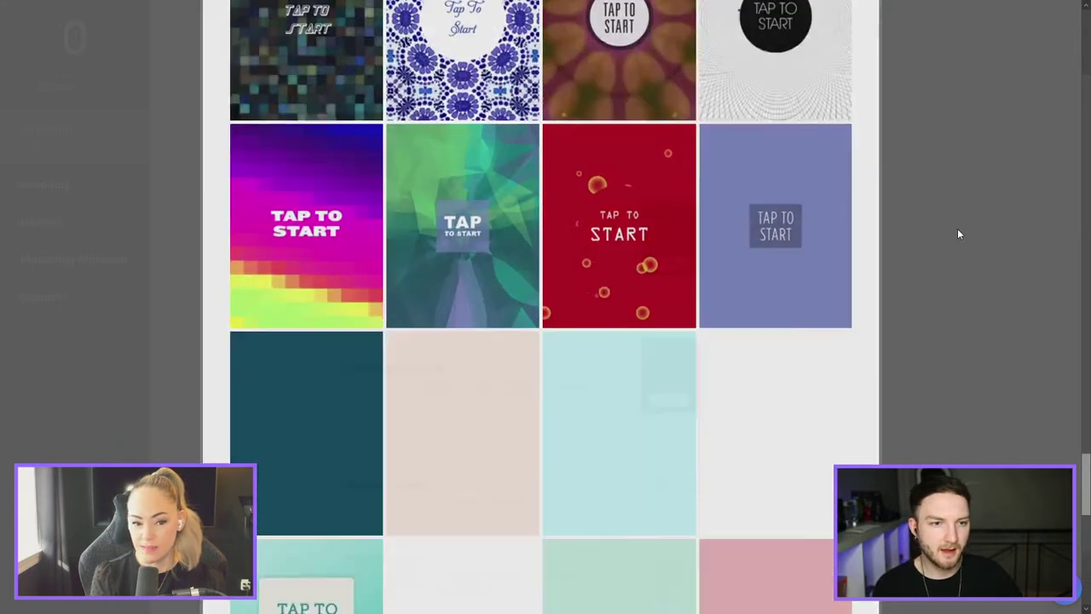
left_click(957, 230)
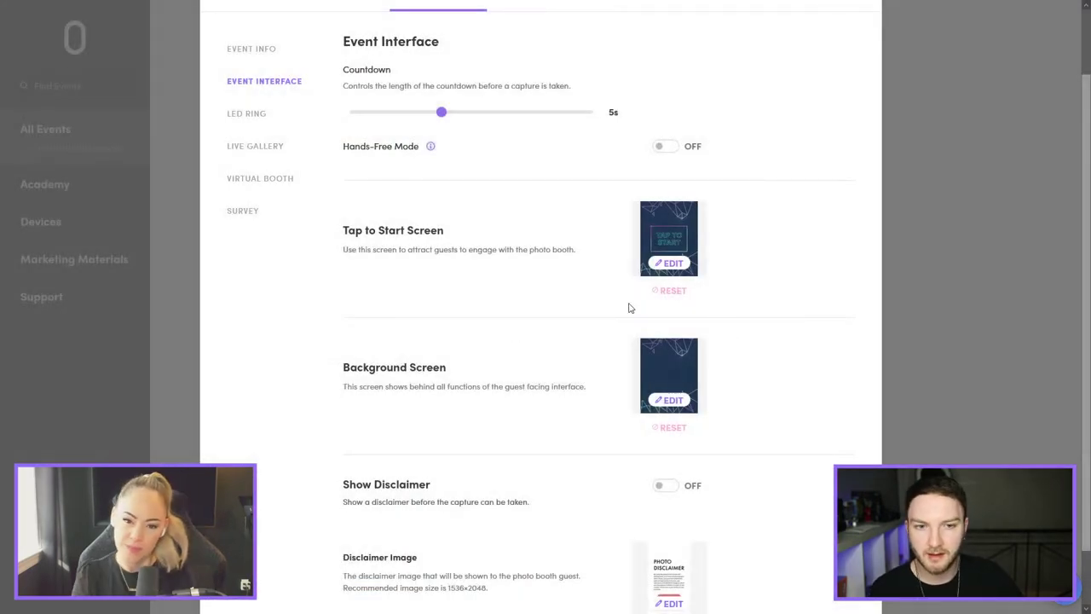
Step: Open the Custom Interface Library for replacing the home page background in the event's Virtual Booth settings
scroll(631, 307, "up", 1)
left_click(283, 258)
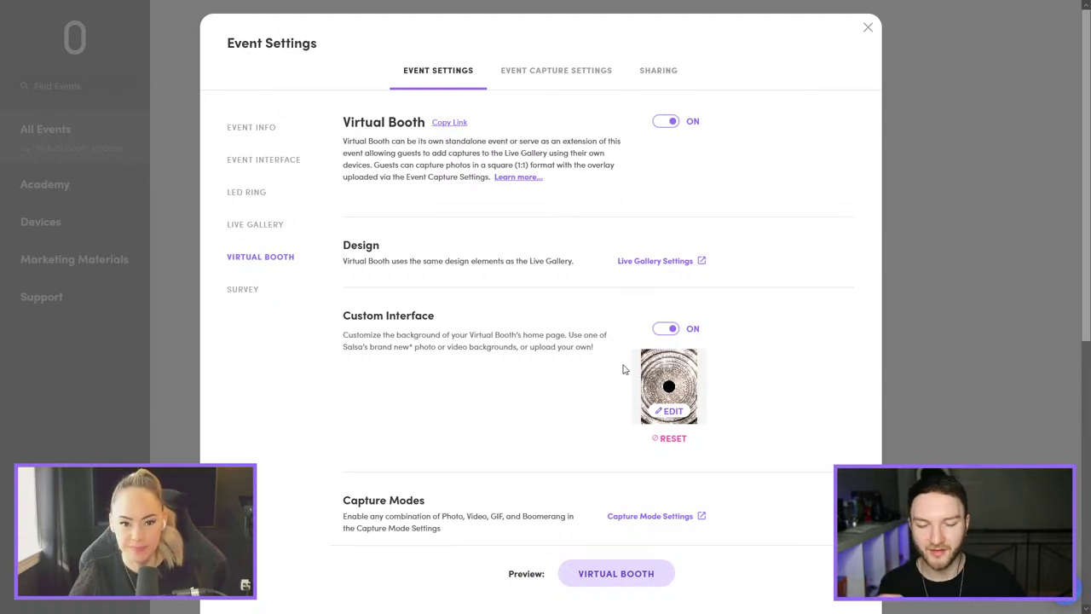
left_click(667, 412)
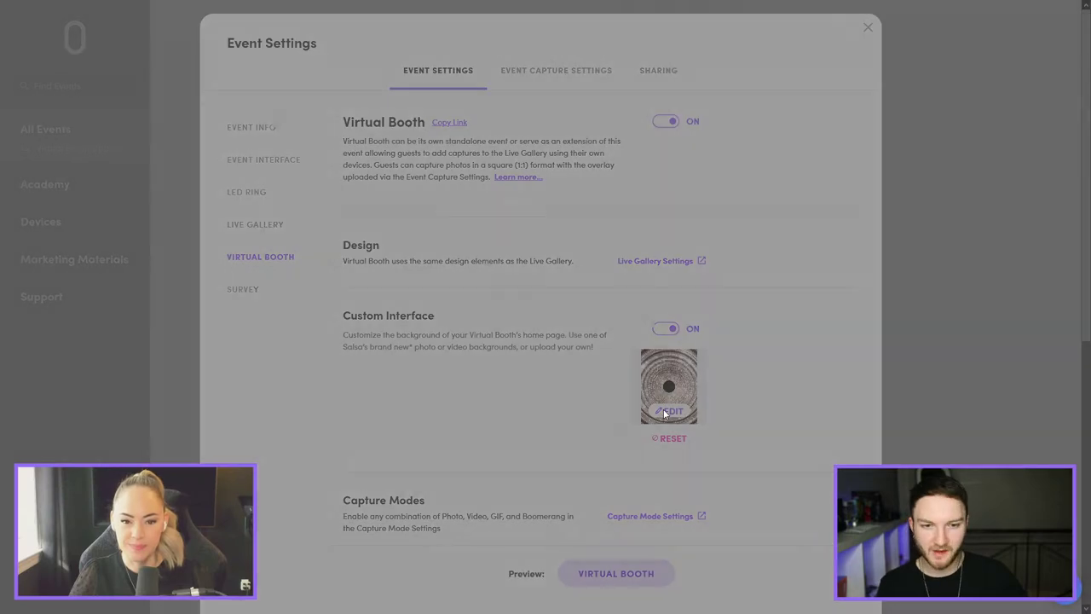
left_click(685, 95)
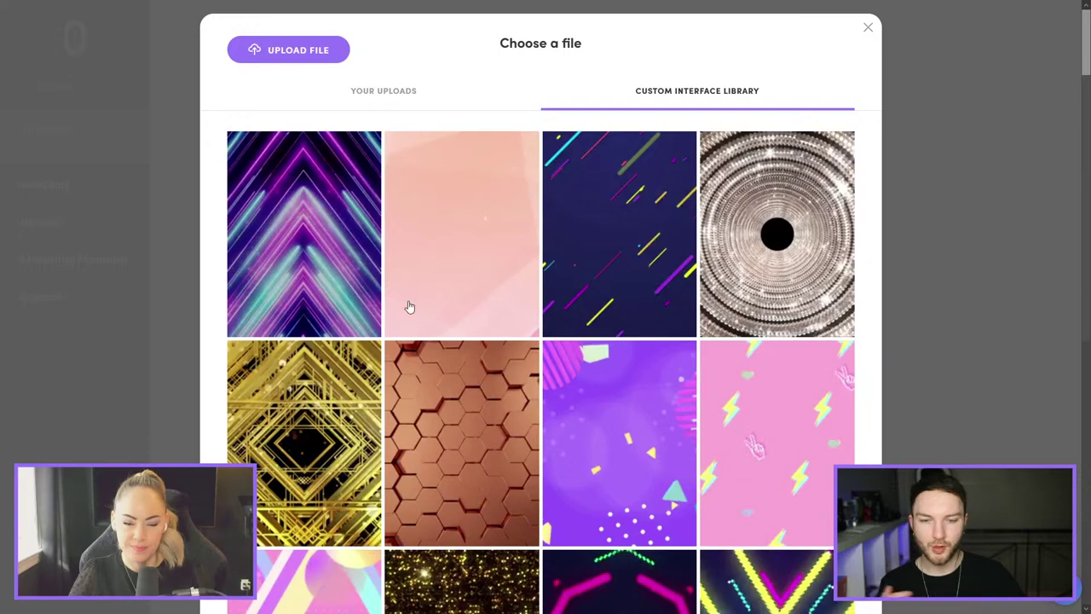
Step: Set the navy snowfall design with the white zigzag tree as the custom interface background and preview the virtual booth
scroll(535, 300, "down", 2)
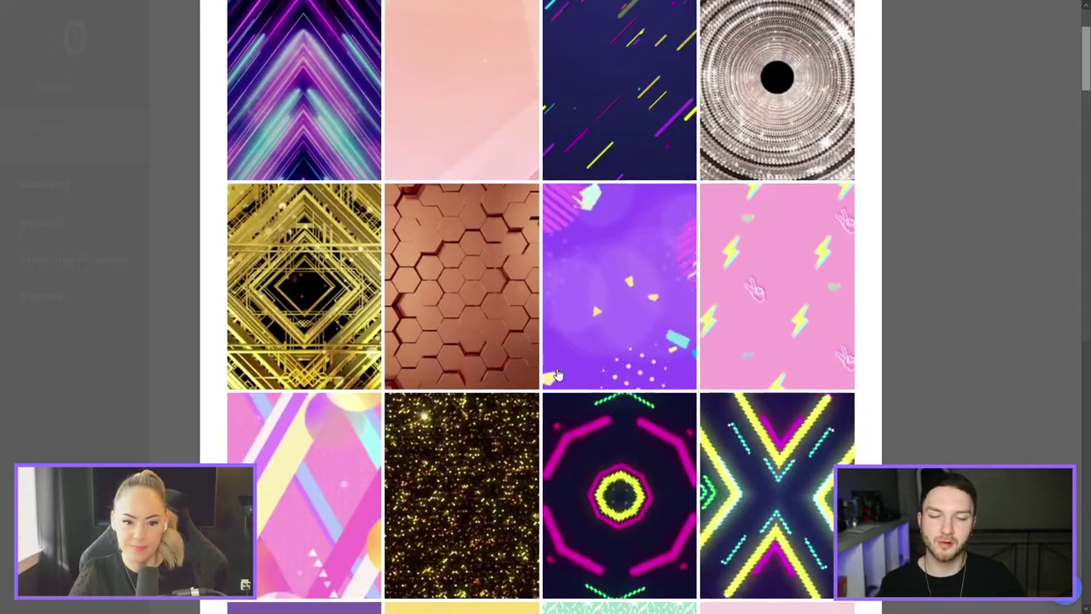
scroll(538, 365, "down", 1)
scroll(478, 365, "down", 7)
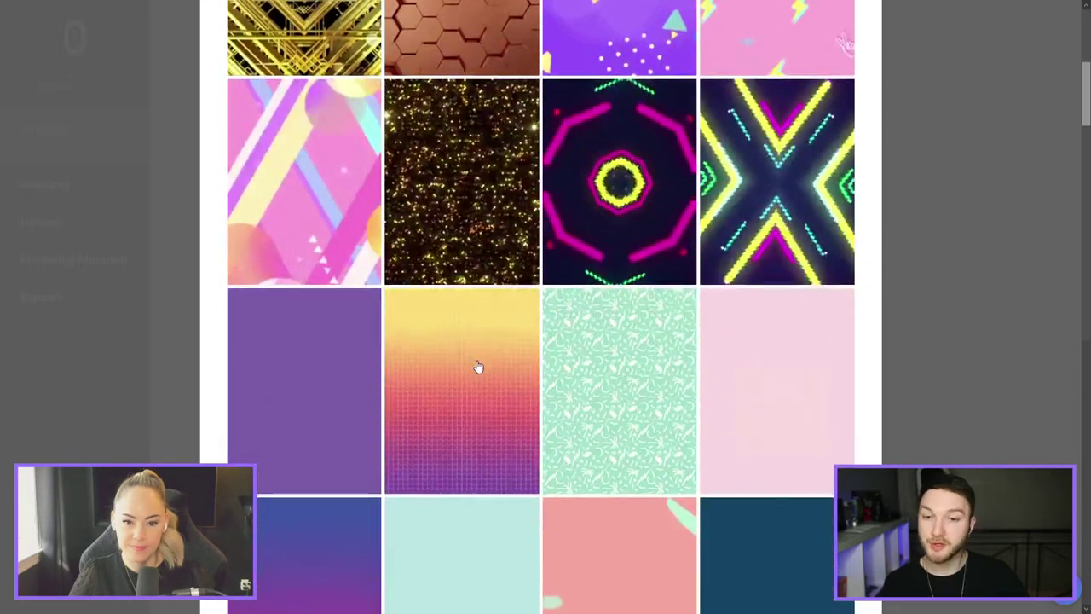
scroll(476, 364, "down", 7)
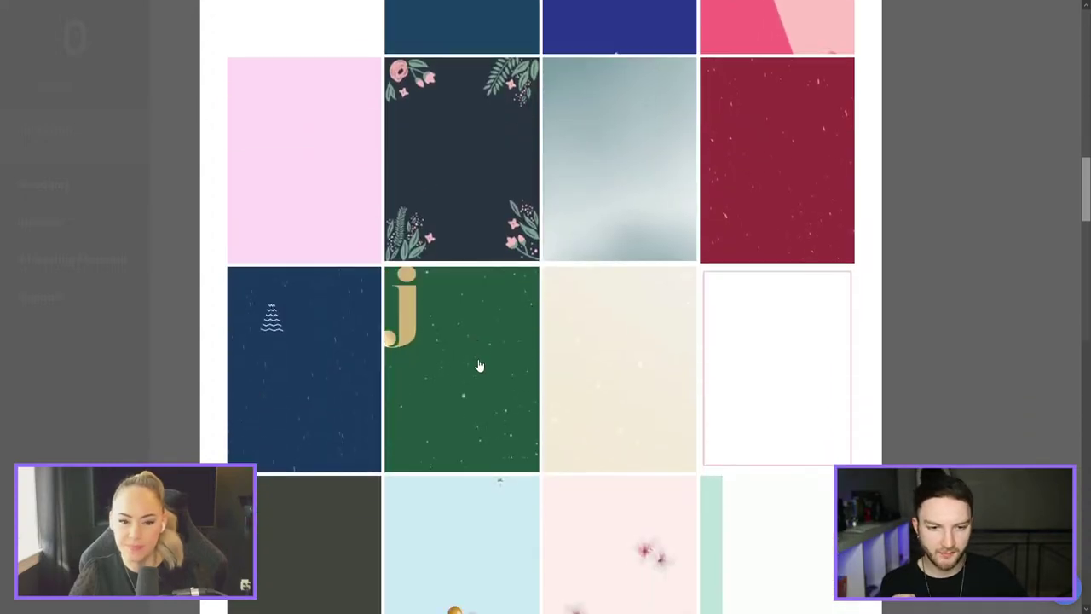
left_click(304, 362)
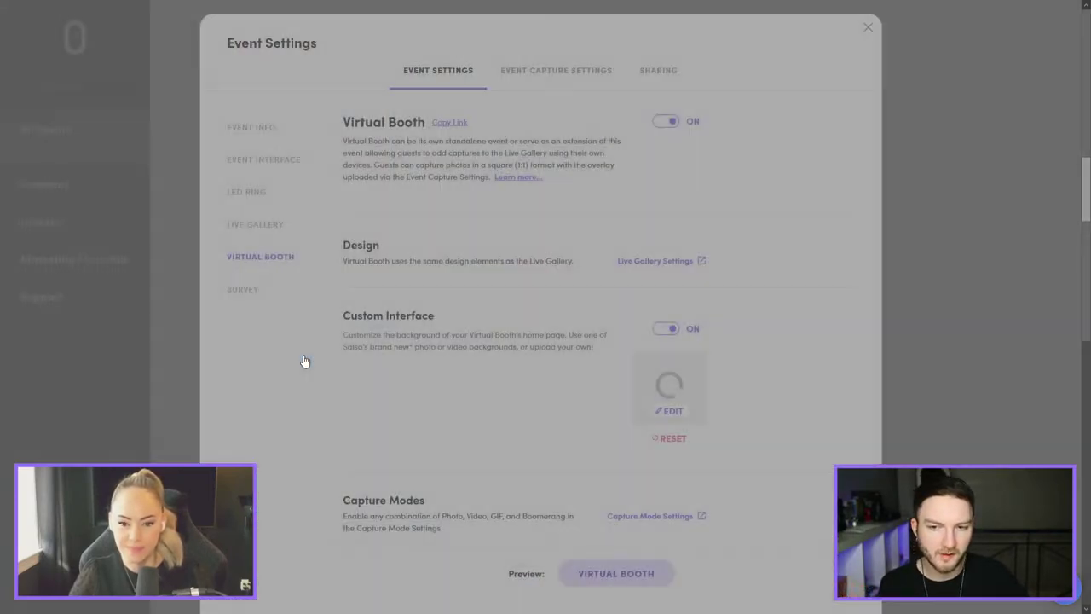
left_click(604, 578)
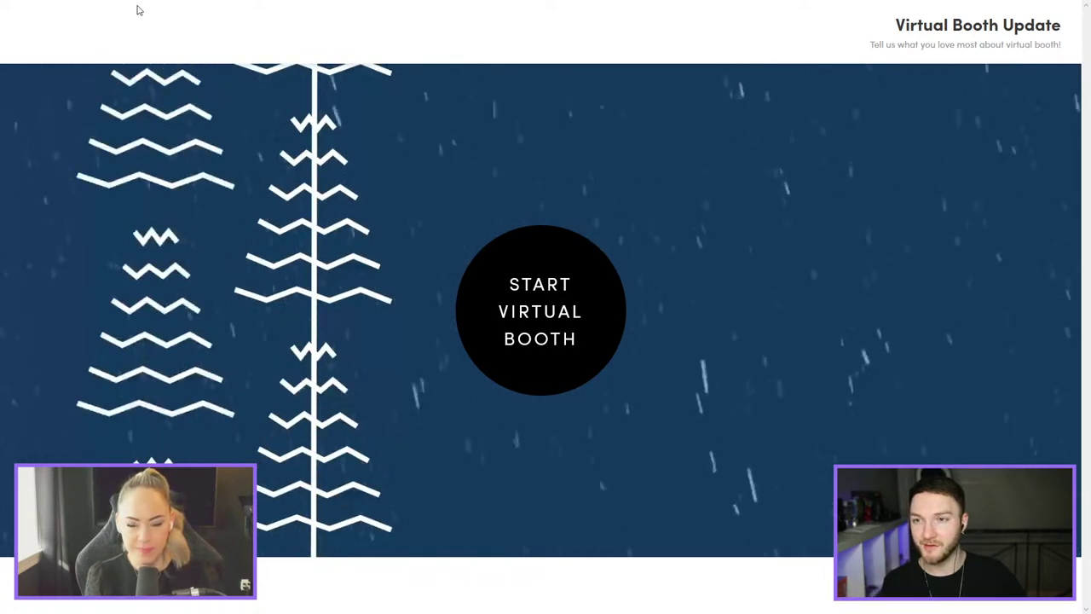
Step: Leave the virtual booth preview, close the event settings and open the Marketing Materials library
left_click(56, 11)
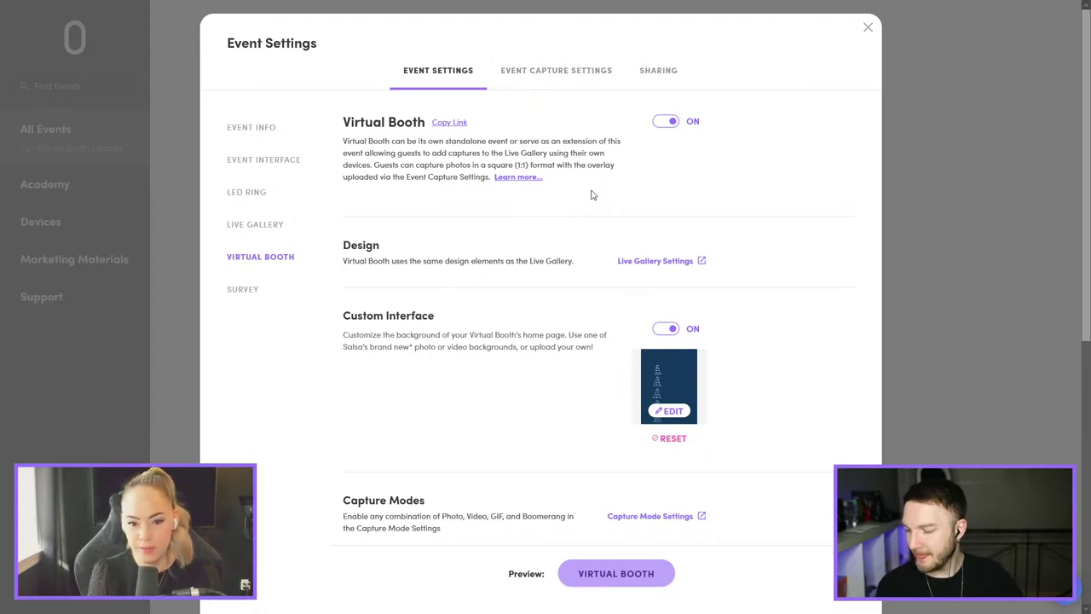
left_click(868, 28)
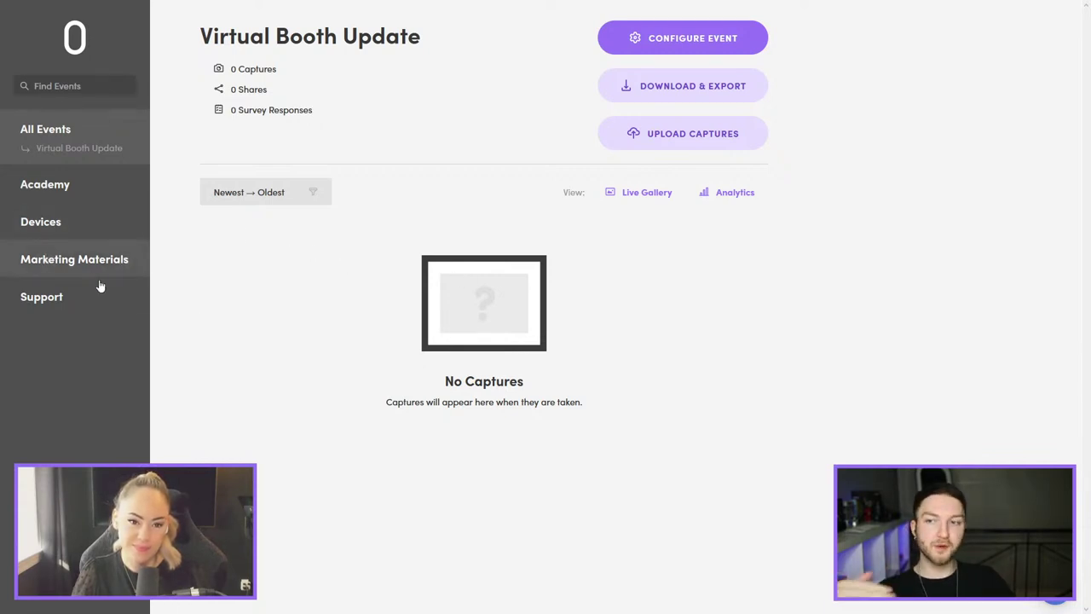
left_click(76, 261)
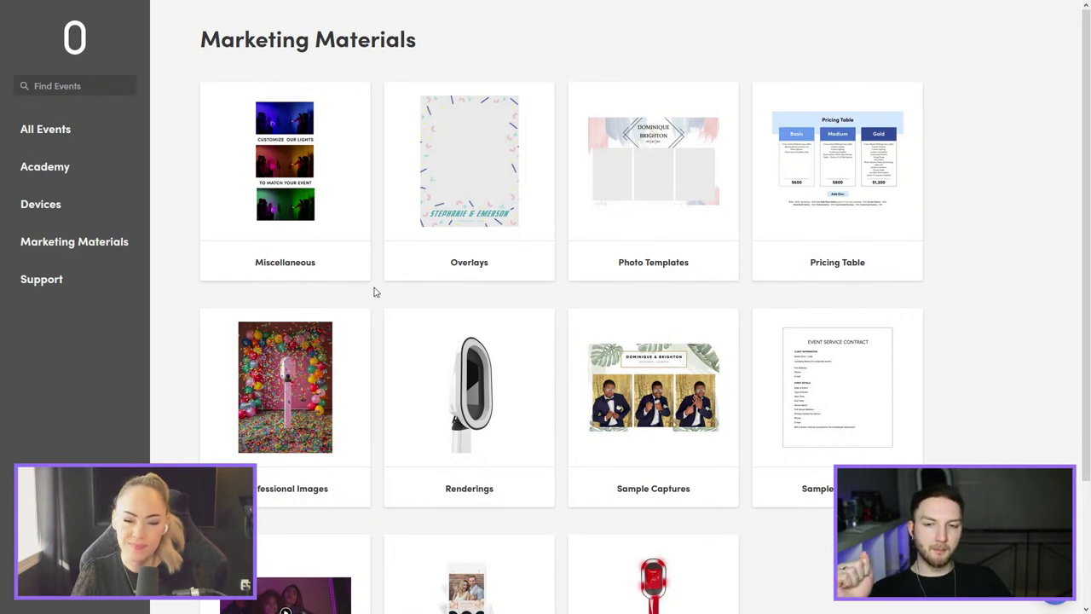
scroll(367, 295, "down", 1)
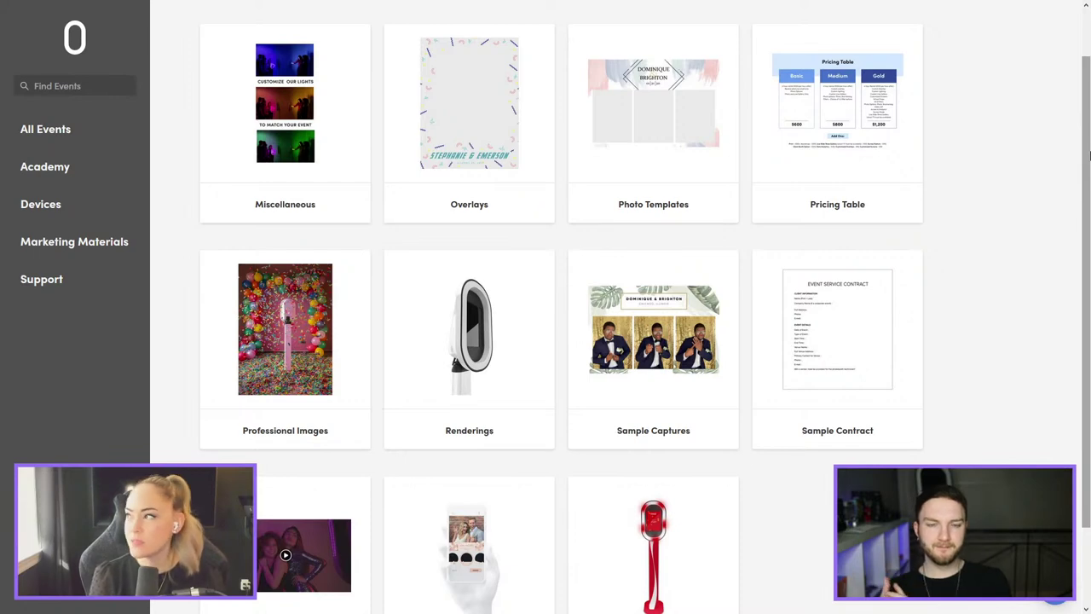
Step: Open the Professional Images collection and browse to its last photos, dismissing the blocked pop-up notices
left_click(265, 305)
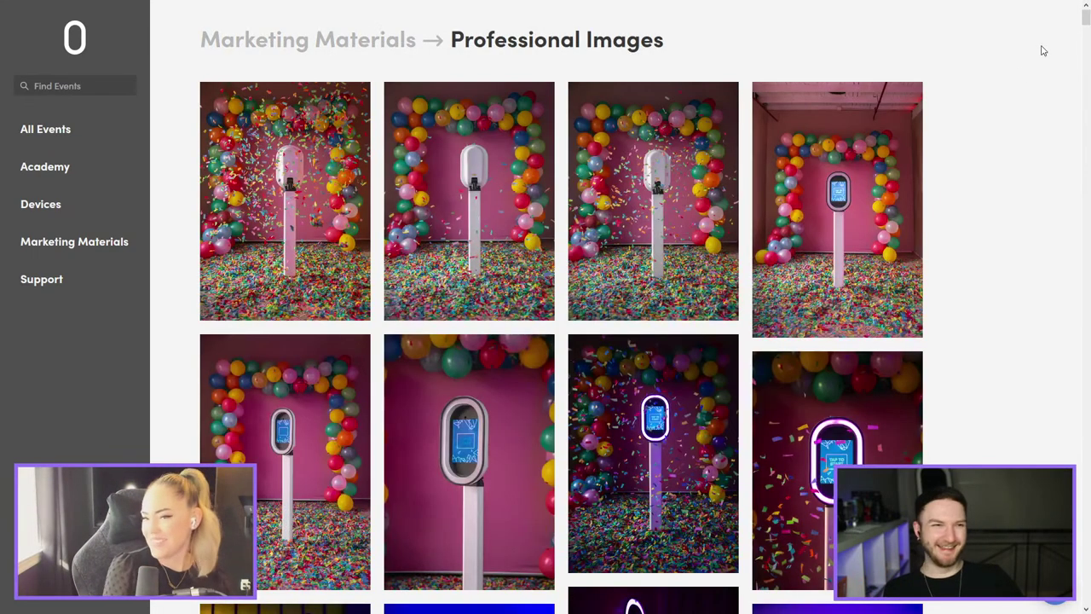
left_click_drag(1084, 23, 1085, 595)
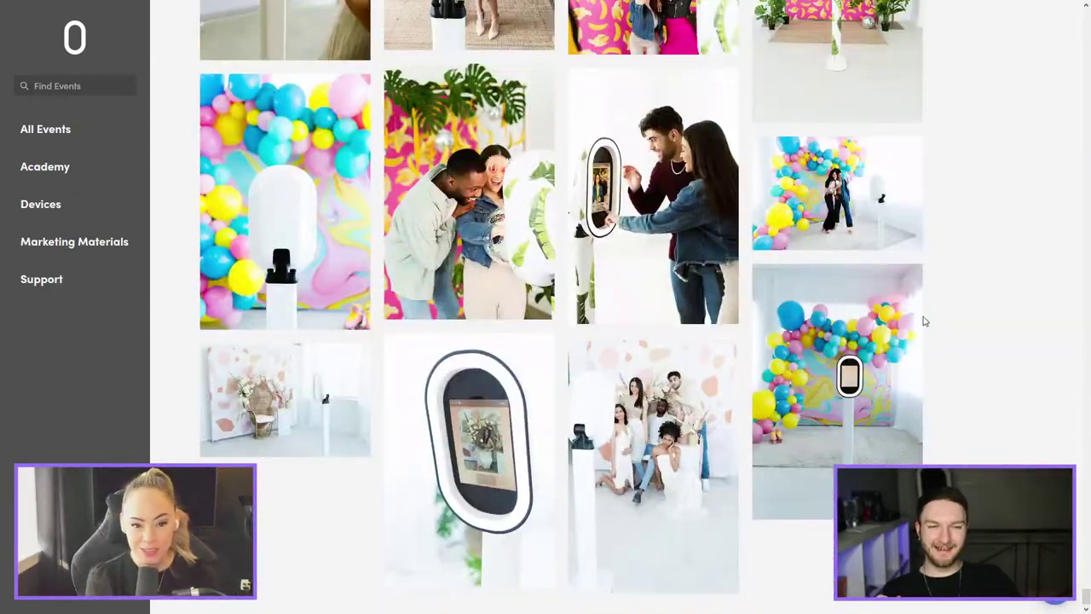
scroll(984, 304, "up", 3)
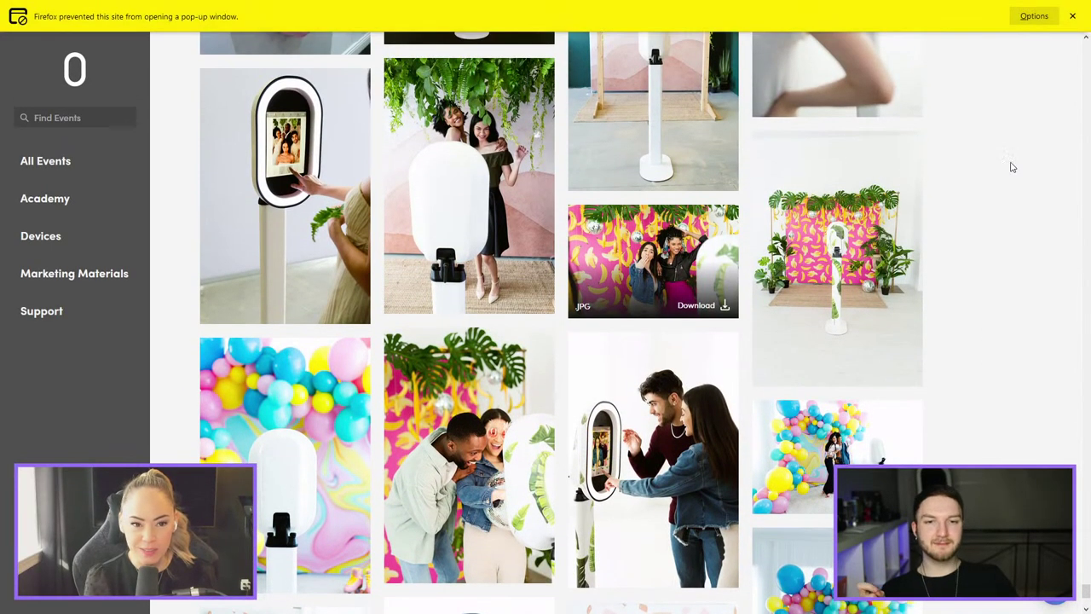
left_click(1074, 15)
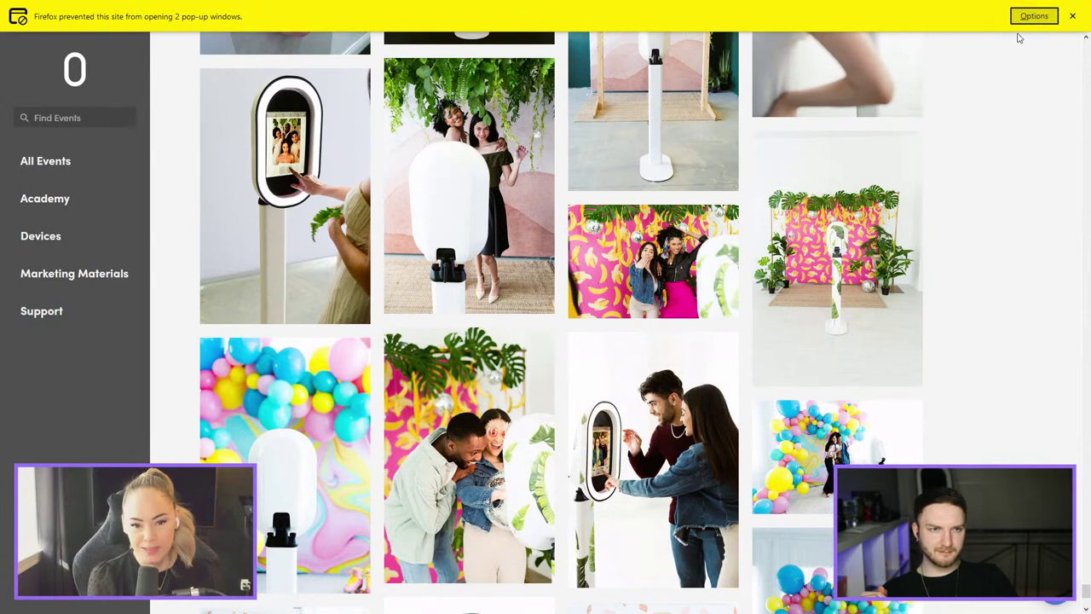
left_click(1072, 15)
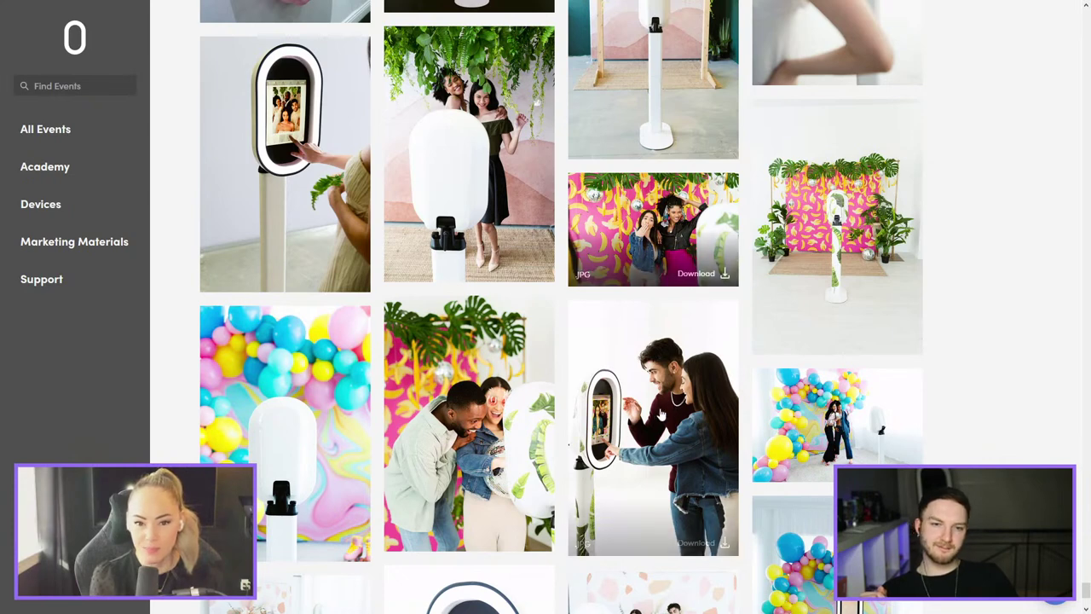
scroll(726, 260, "down", 1)
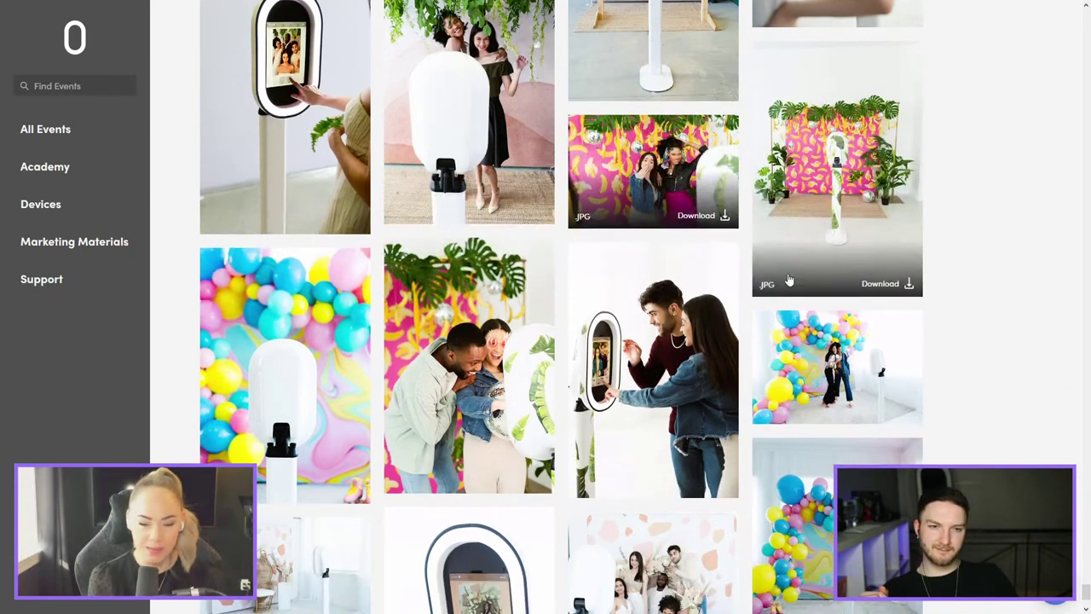
scroll(800, 298, "down", 2)
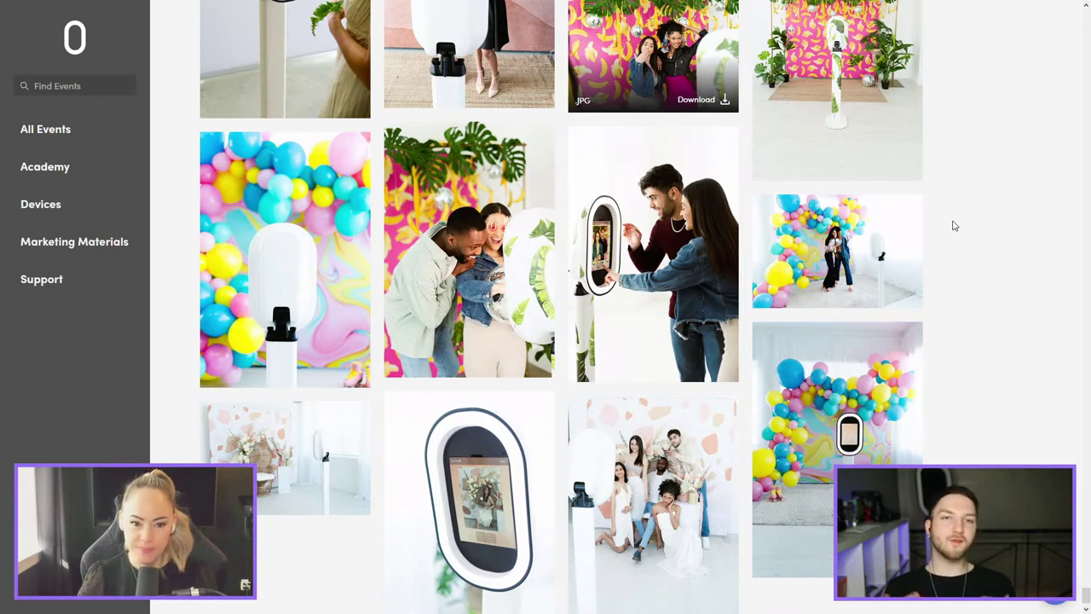
Step: Examine the balloon, greenery and wedding photos near the end of the Professional Images collection
mouse_move(918, 204)
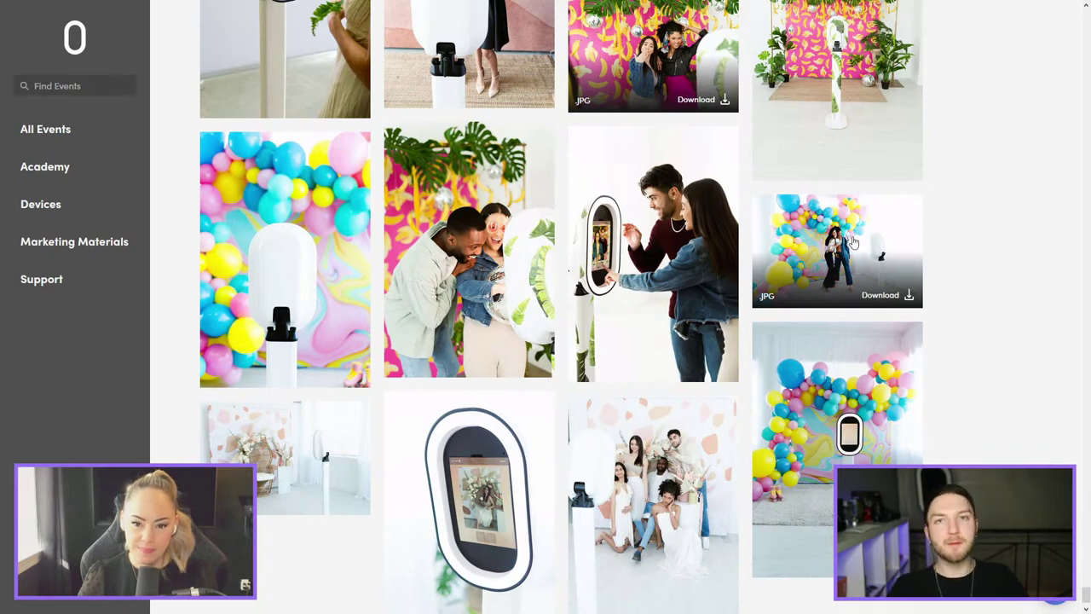
scroll(989, 239, "up", 2)
scroll(1019, 239, "up", 2)
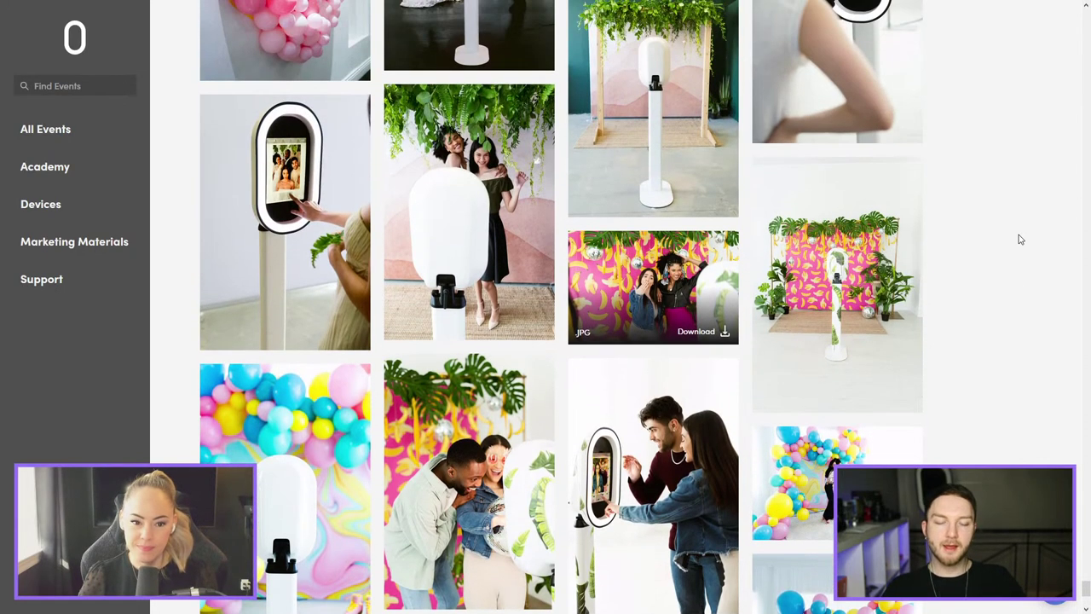
scroll(1021, 240, "up", 2)
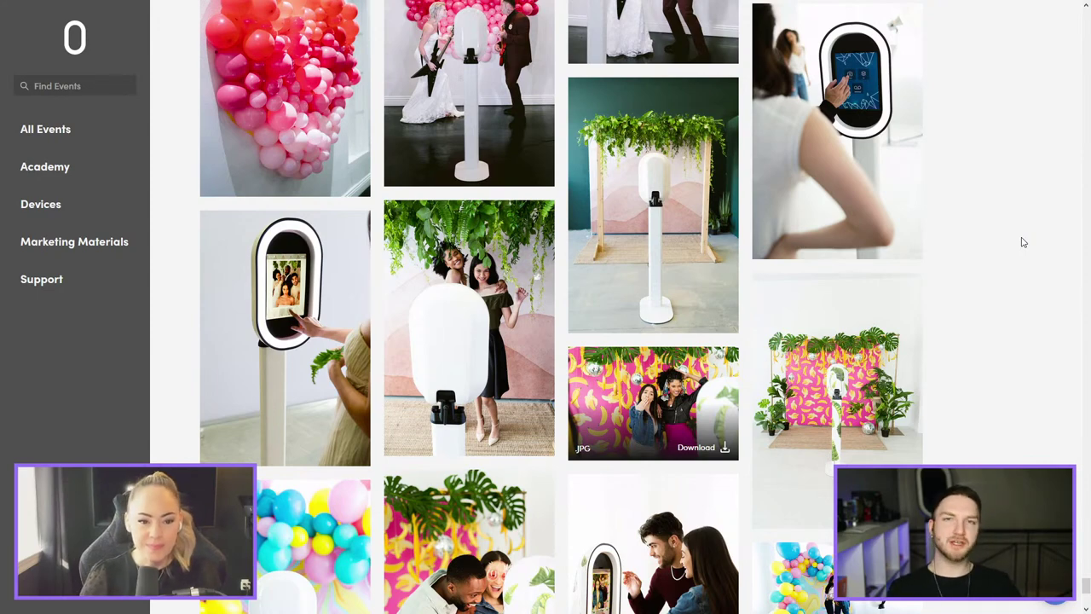
scroll(1036, 197, "up", 2)
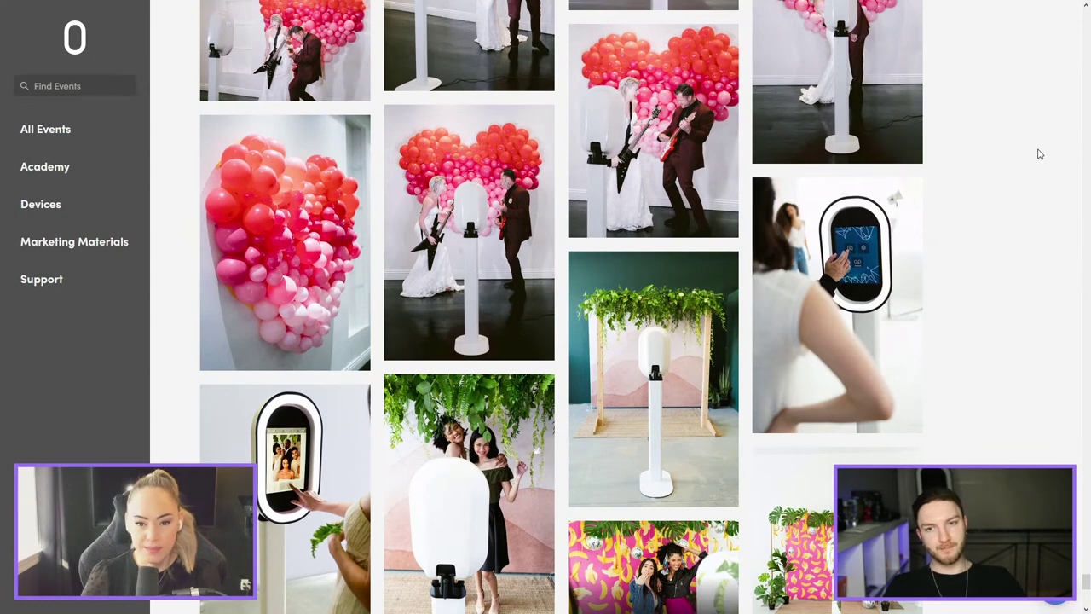
scroll(1038, 154, "up", 1)
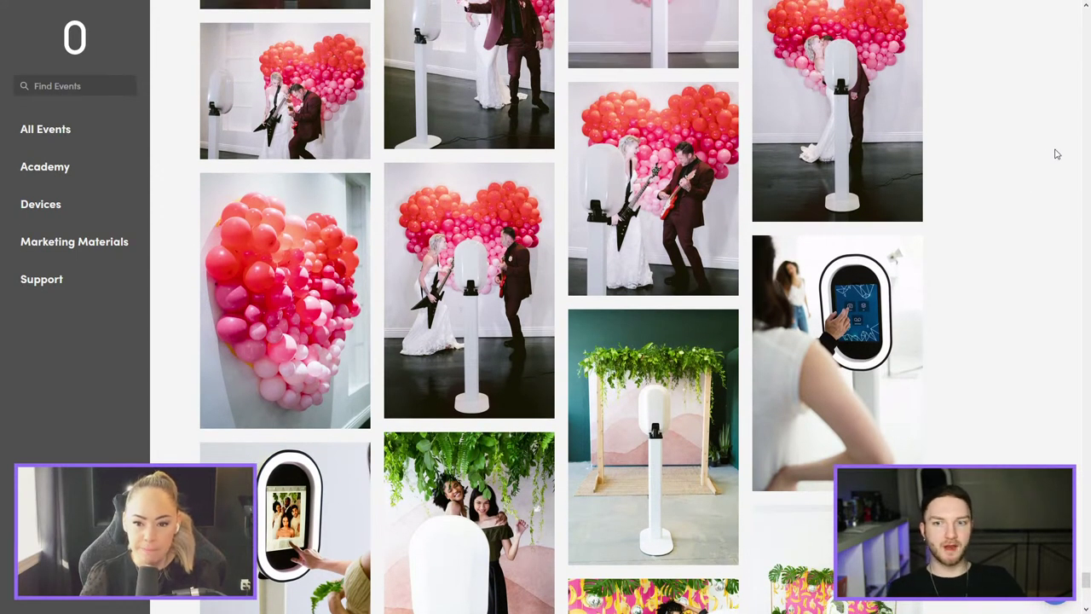
scroll(1027, 158, "down", 4)
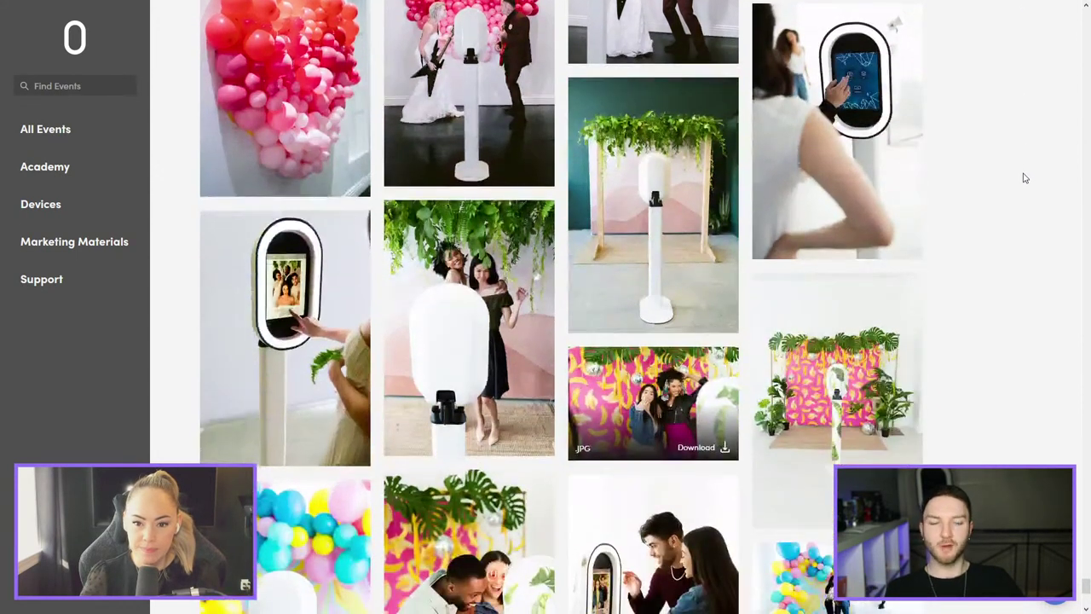
scroll(1032, 177, "down", 2)
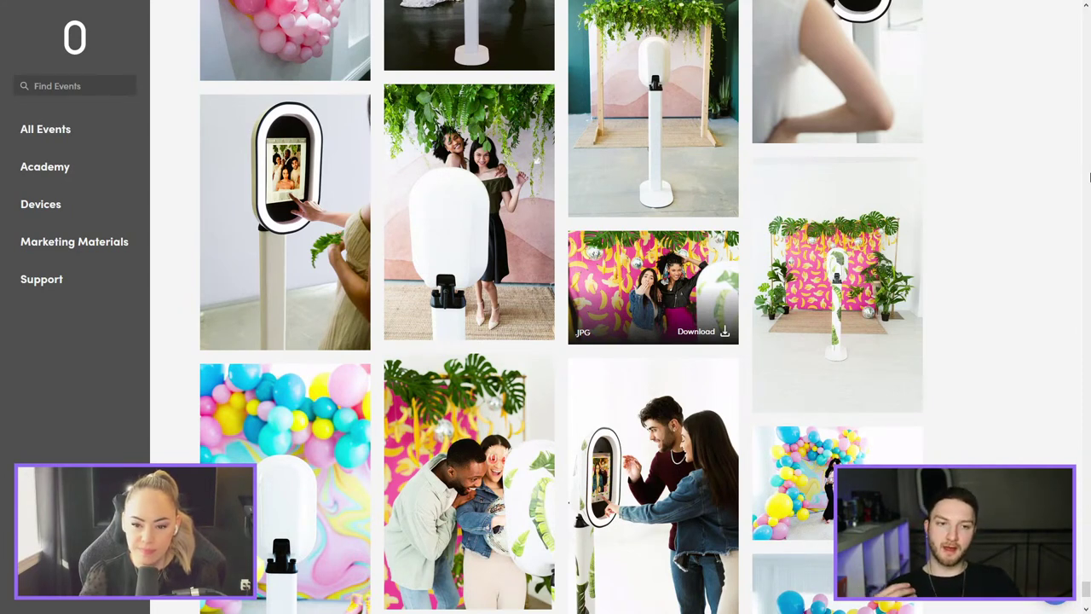
scroll(1090, 176, "down", 3)
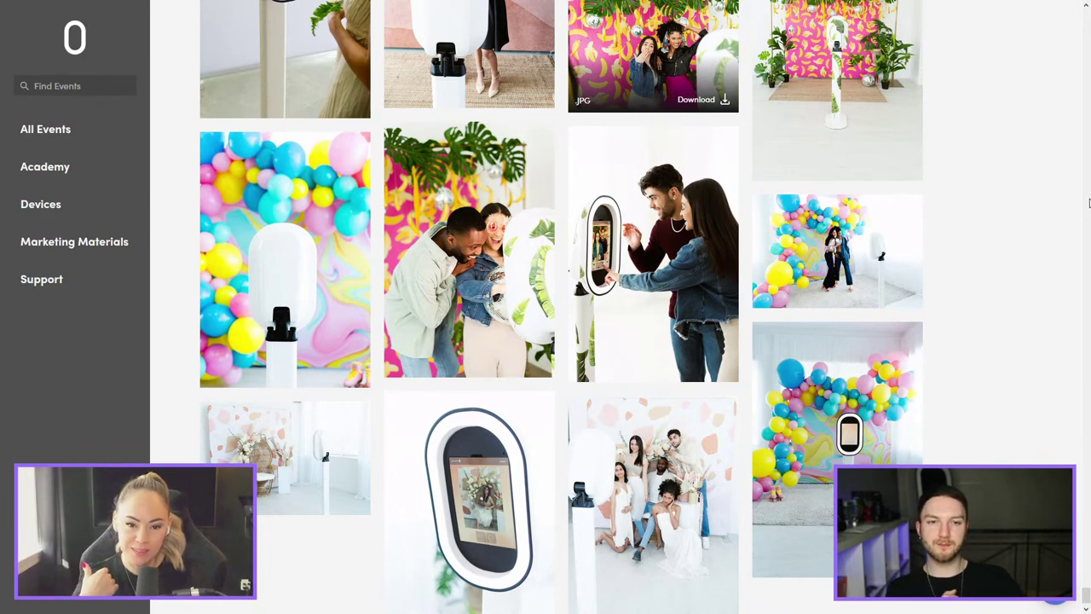
scroll(929, 131, "up", 3)
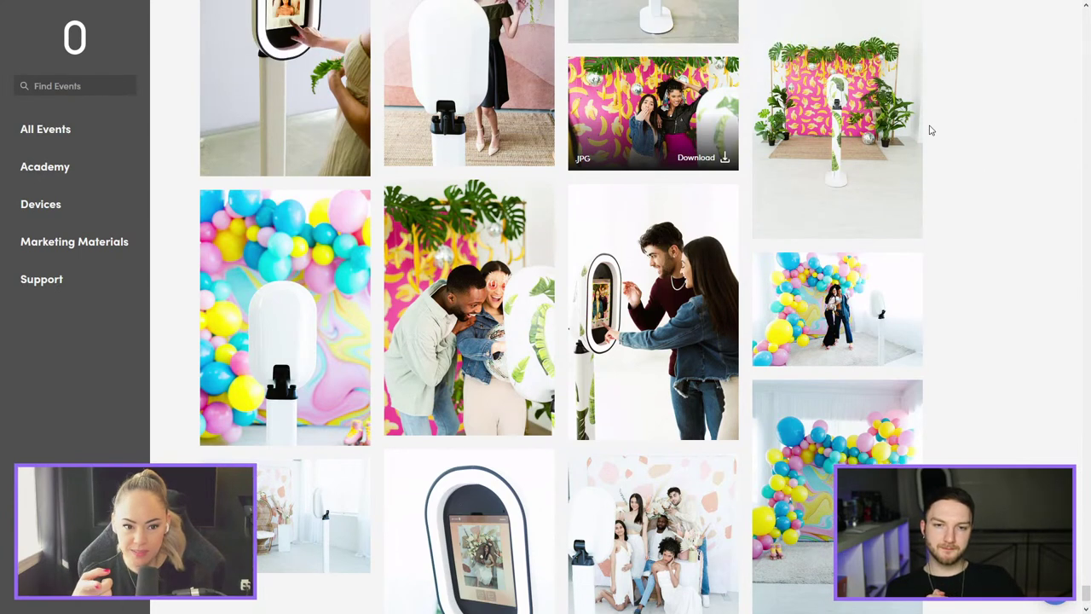
Step: Return to Marketing Materials, open the Videos collection and browse its clips from start to end
left_click(83, 243)
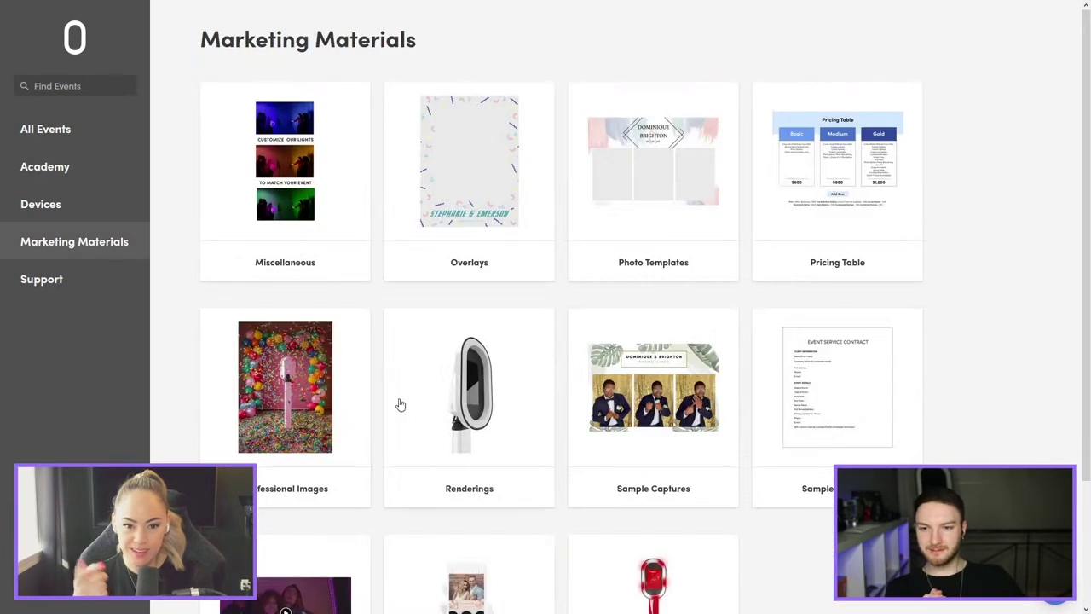
scroll(390, 373, "down", 3)
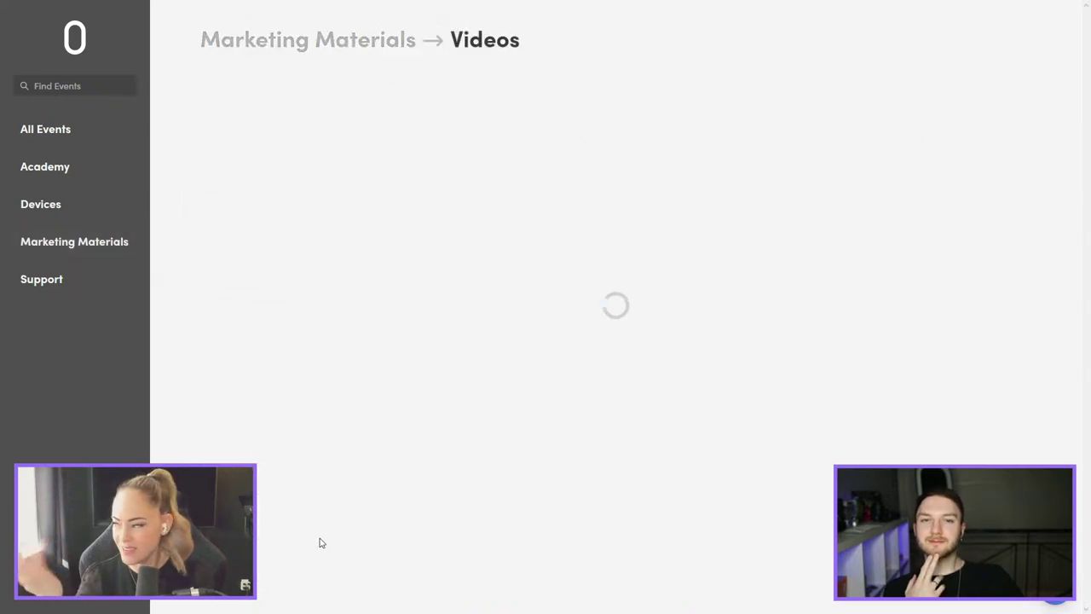
scroll(318, 543, "down", 4)
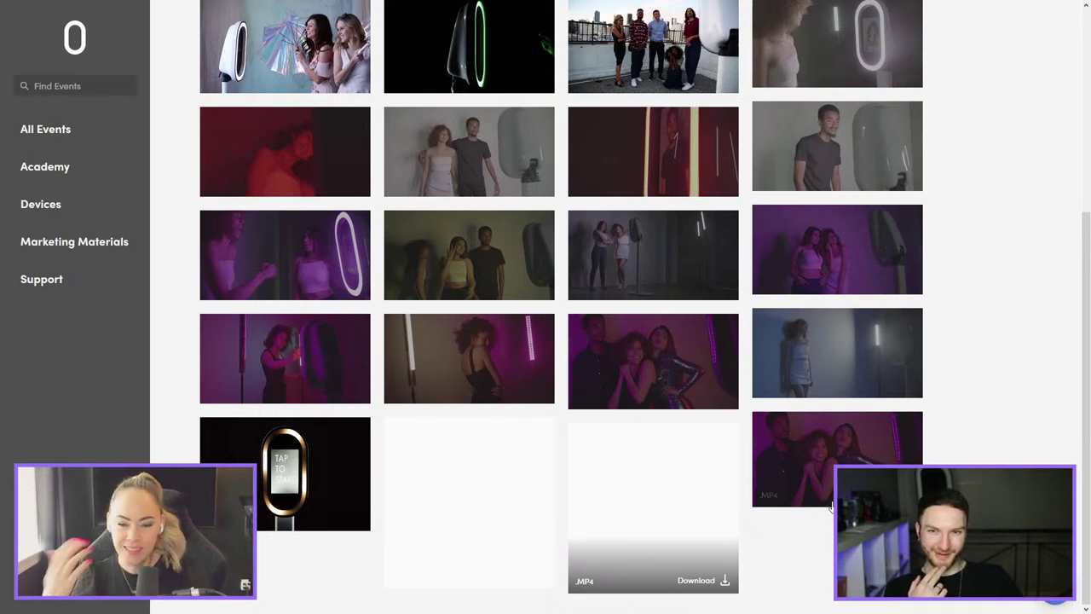
scroll(911, 446, "up", 3)
scroll(911, 446, "up", 1)
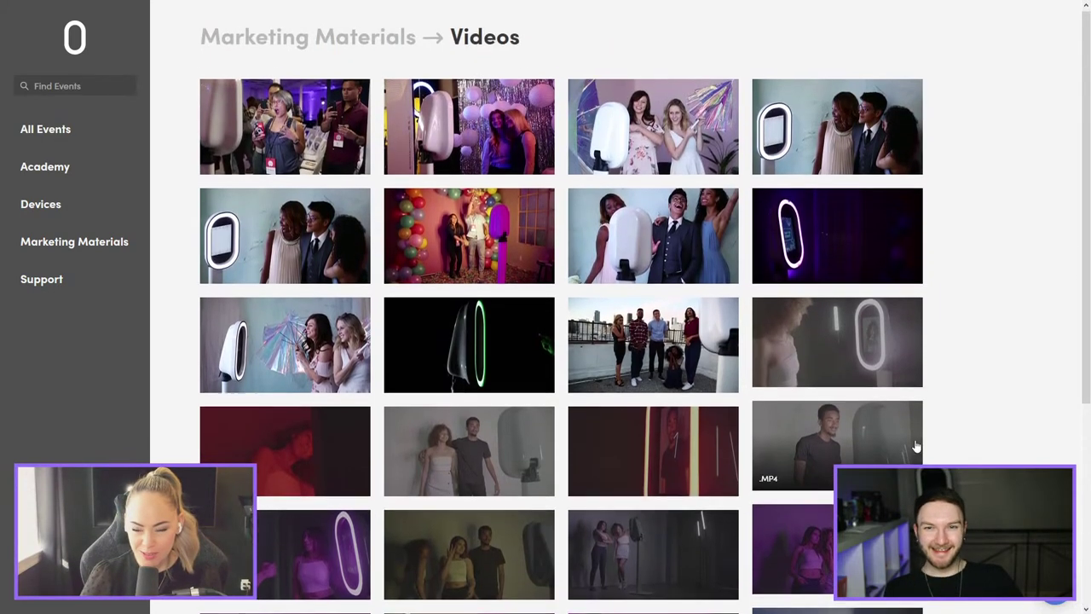
scroll(914, 445, "down", 4)
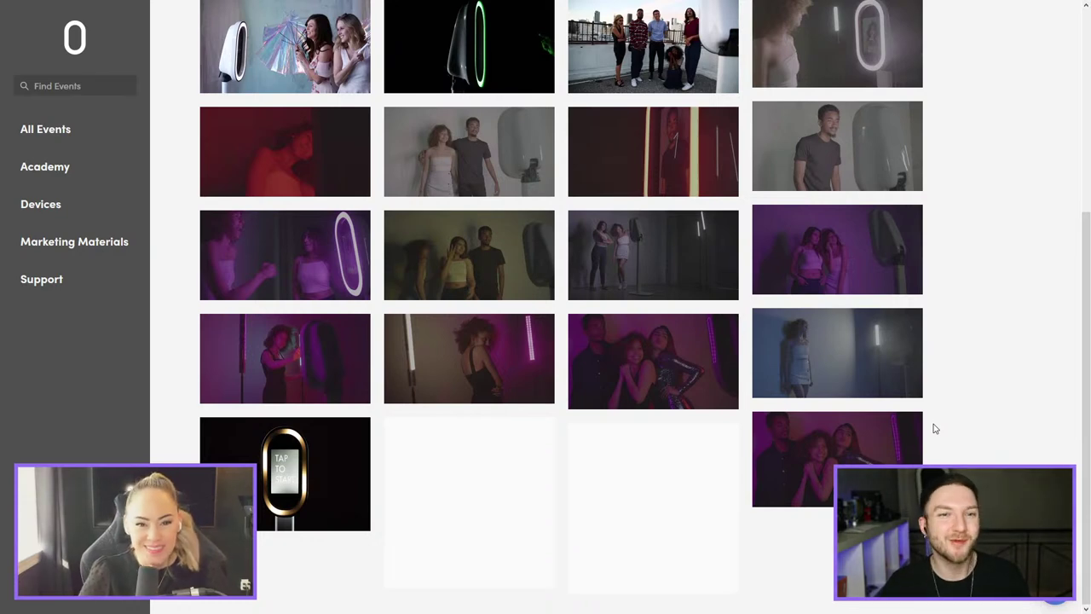
scroll(946, 409, "up", 3)
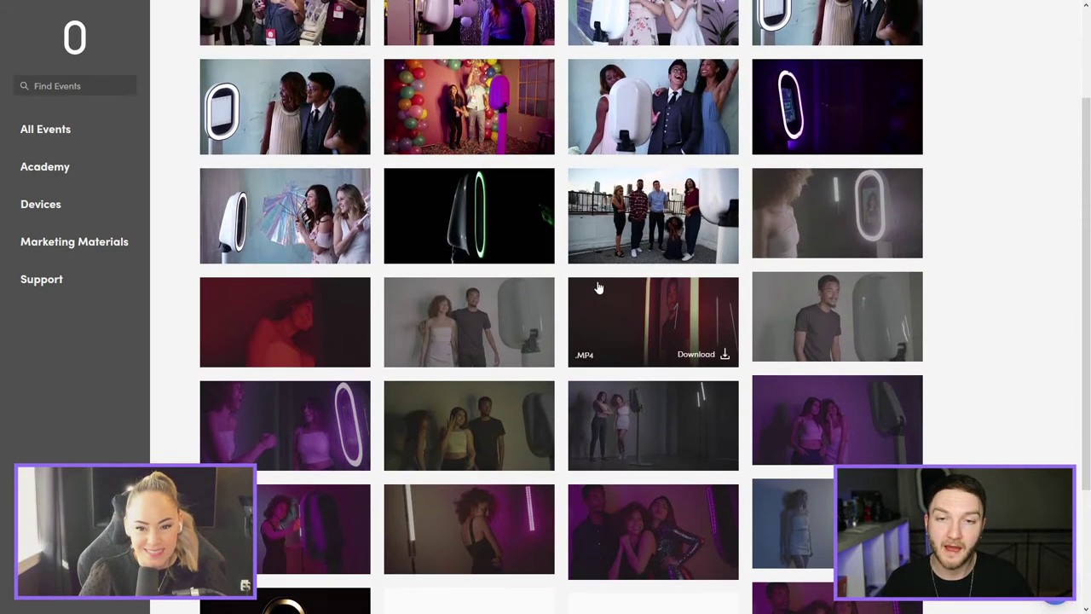
scroll(529, 256, "up", 3)
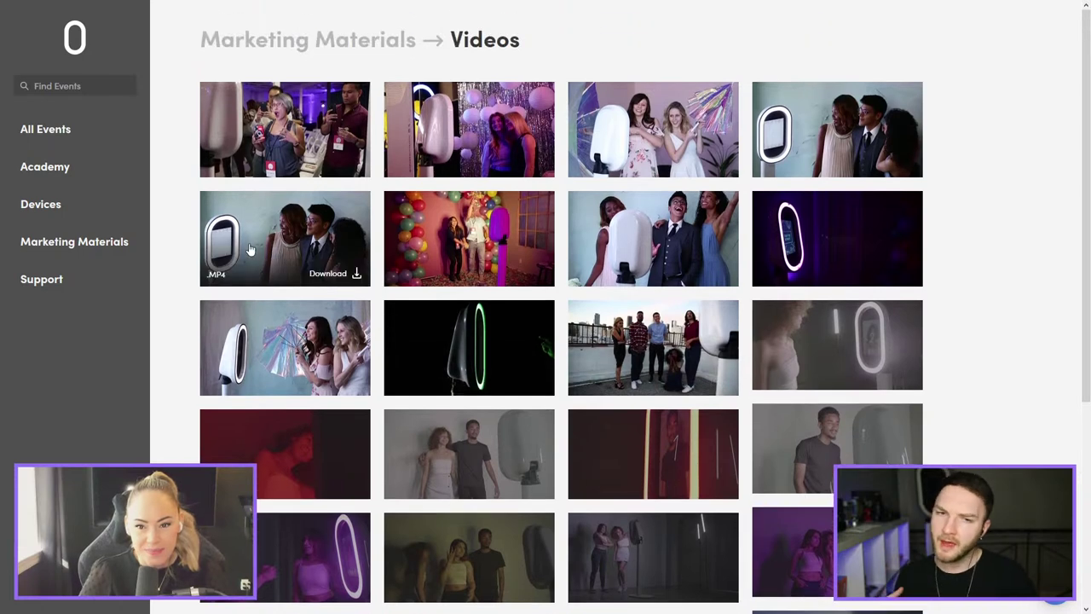
Step: Go back to the Marketing Materials overview and look through all its categories down to Wrap Templates
left_click(89, 247)
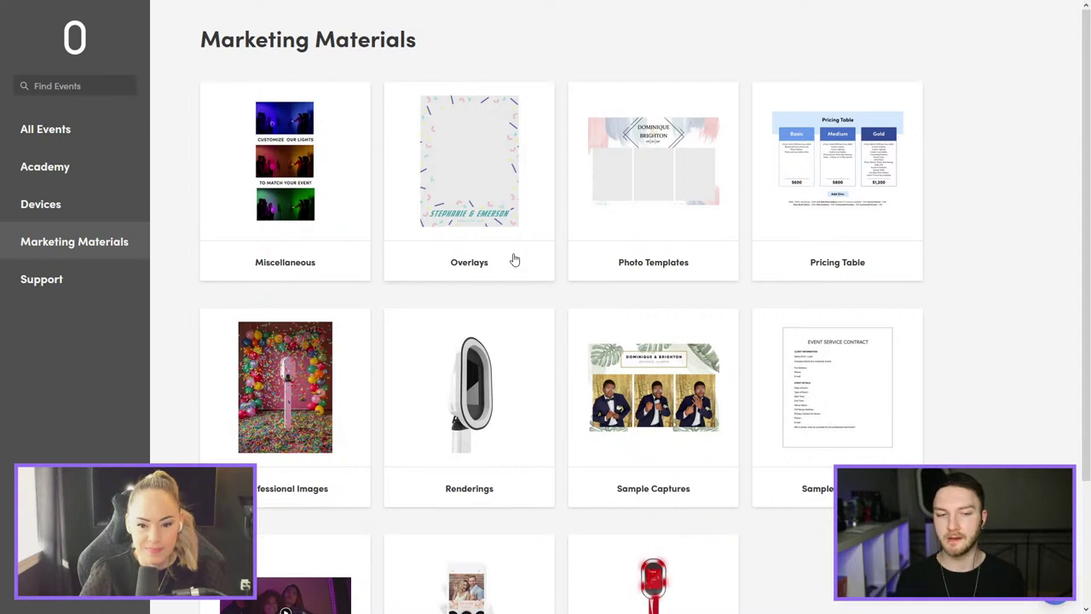
scroll(539, 287, "down", 1)
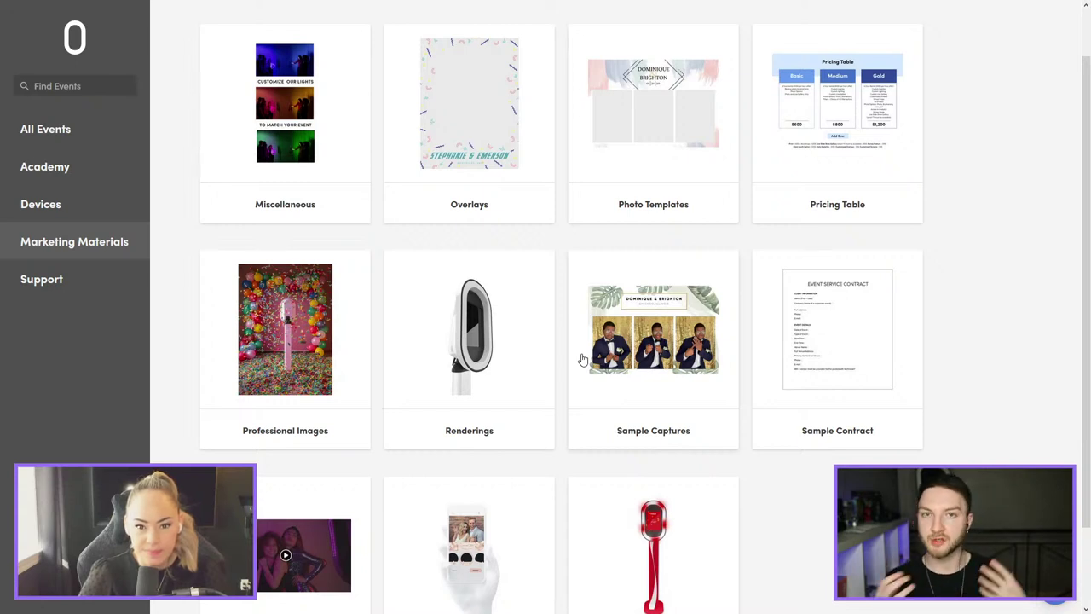
scroll(545, 383, "down", 2)
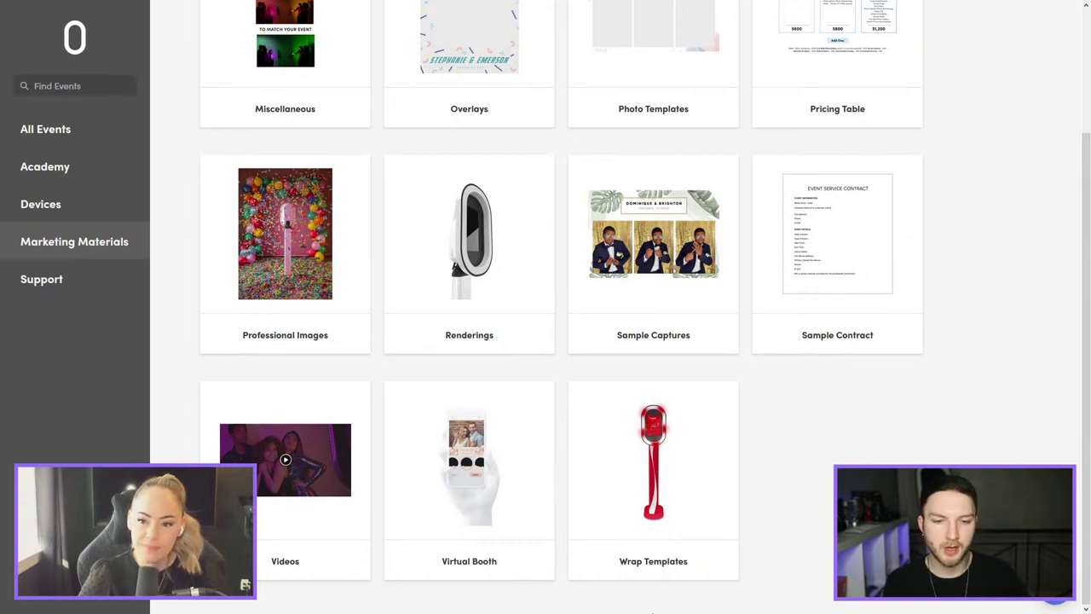
scroll(814, 490, "up", 2)
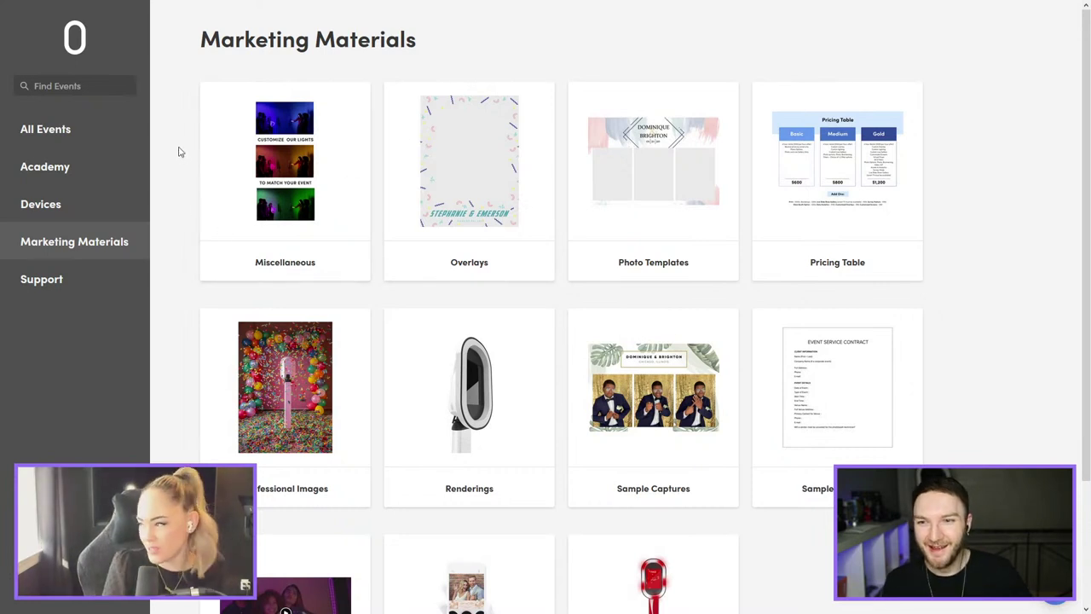
Step: Open the Virtual Booth Update event from all events and bring up the capture modes in its event capture settings
left_click(90, 123)
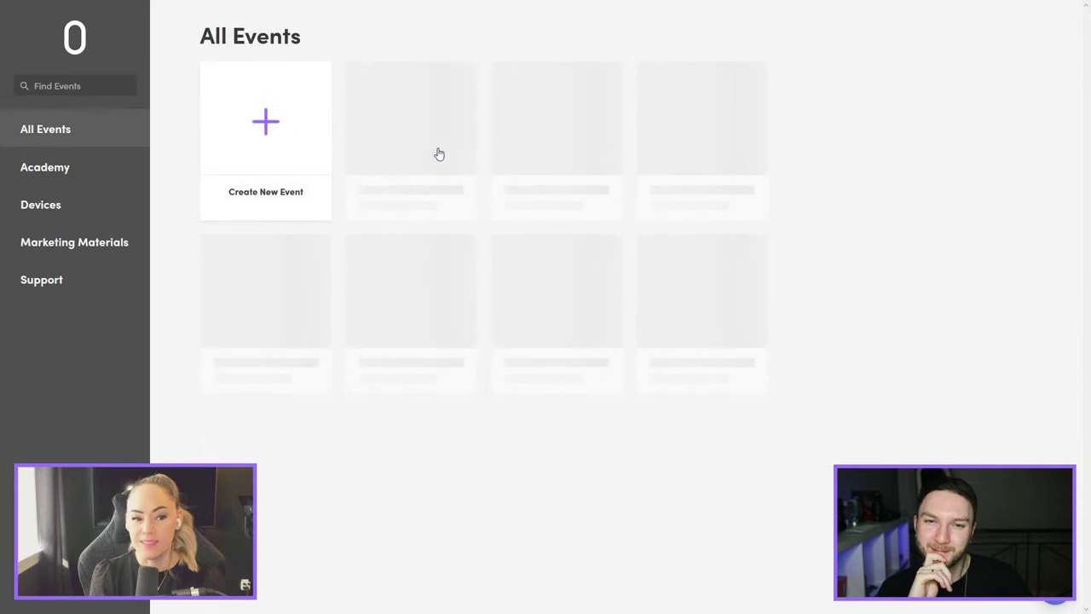
left_click(424, 362)
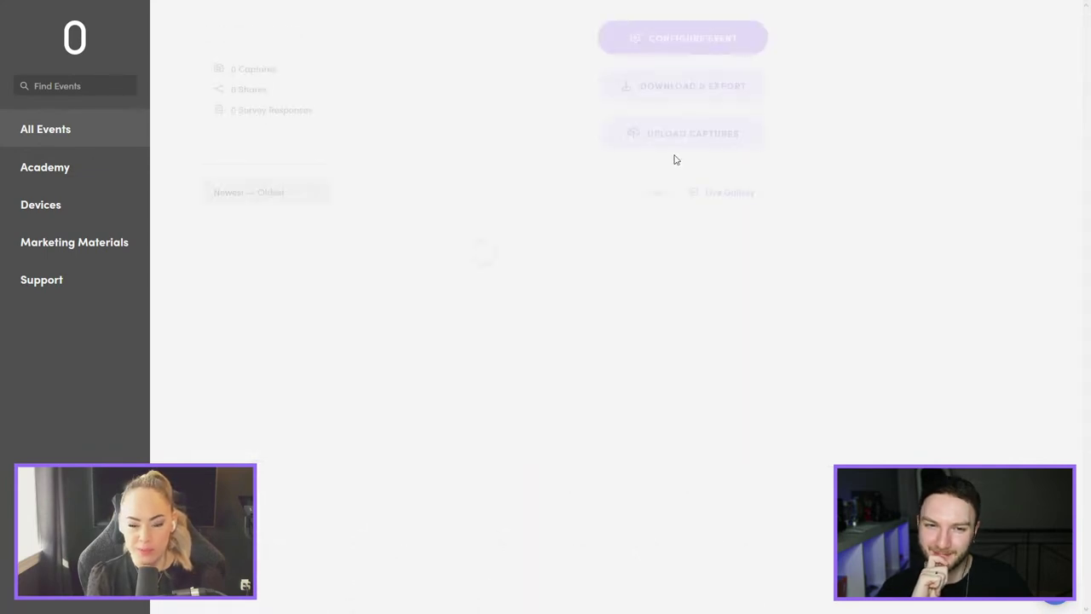
left_click(697, 38)
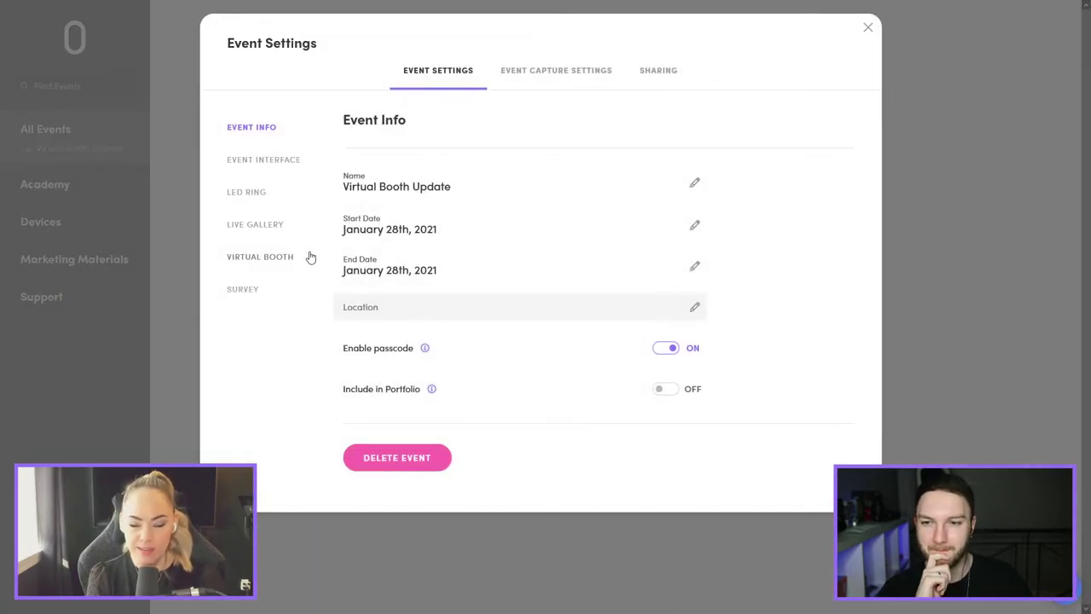
left_click(534, 78)
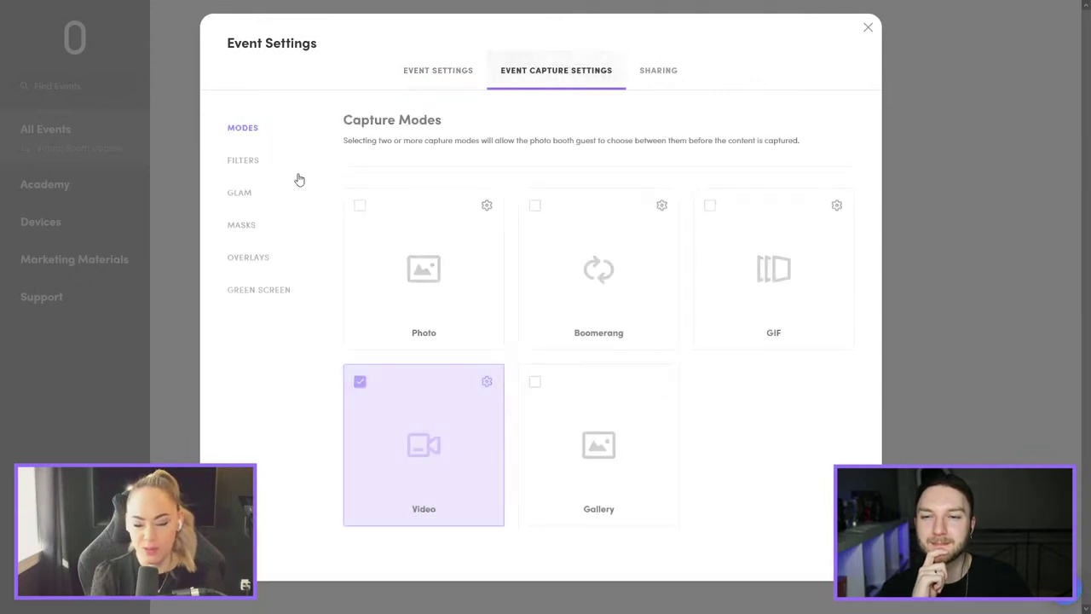
Step: Set the Video capture mode's duration to 120 seconds for the Virtual Booth Update event and close the event settings
left_click(486, 381)
left_click(459, 434)
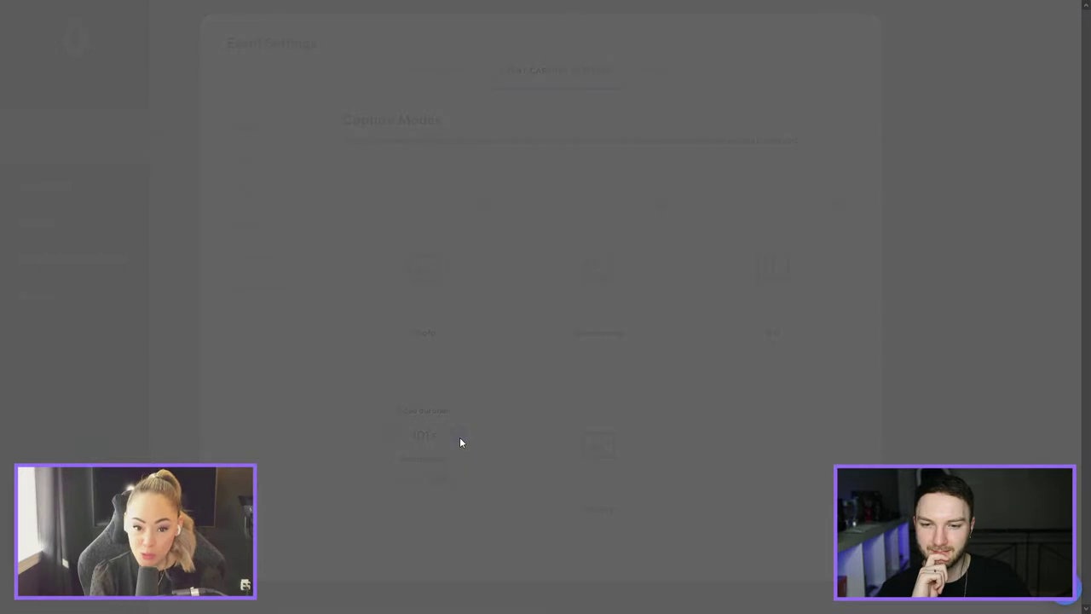
left_click(458, 435)
left_click(459, 434)
left_click(458, 434)
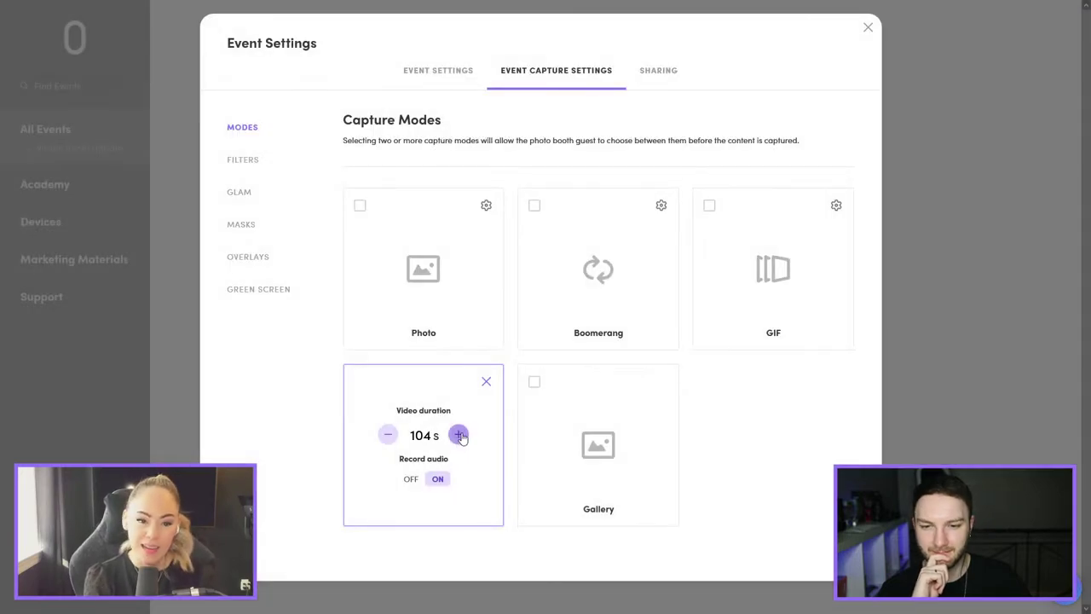
left_click(458, 435)
left_click(458, 435)
left_click(458, 435)
left_click(459, 435)
left_click(458, 435)
double_click(458, 435)
left_click(459, 435)
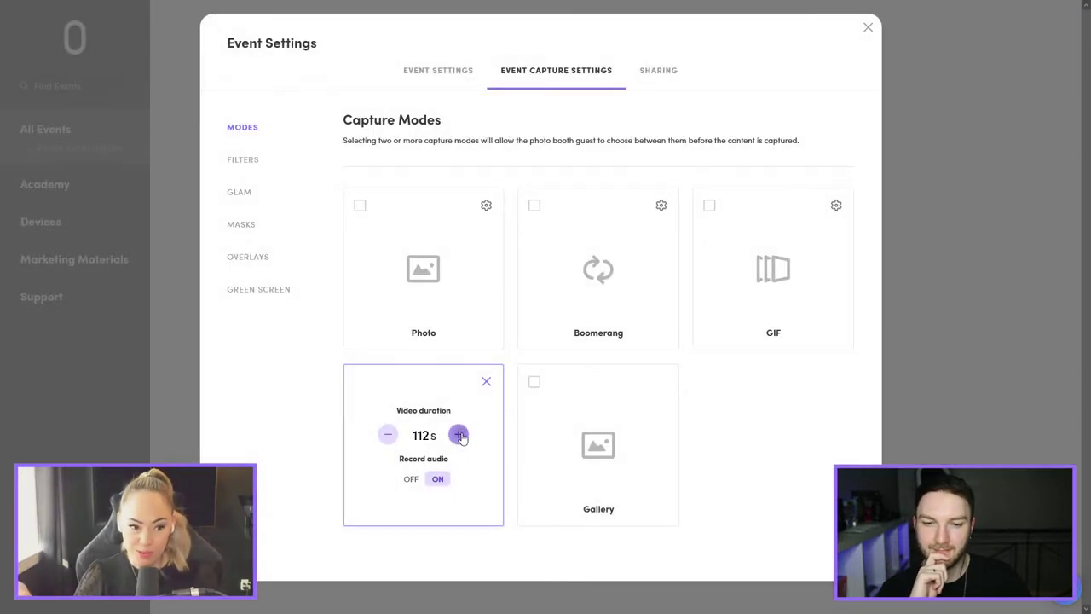
double_click(458, 435)
double_click(458, 435)
left_click(459, 435)
left_click(459, 435)
left_click(459, 435)
left_click(459, 435)
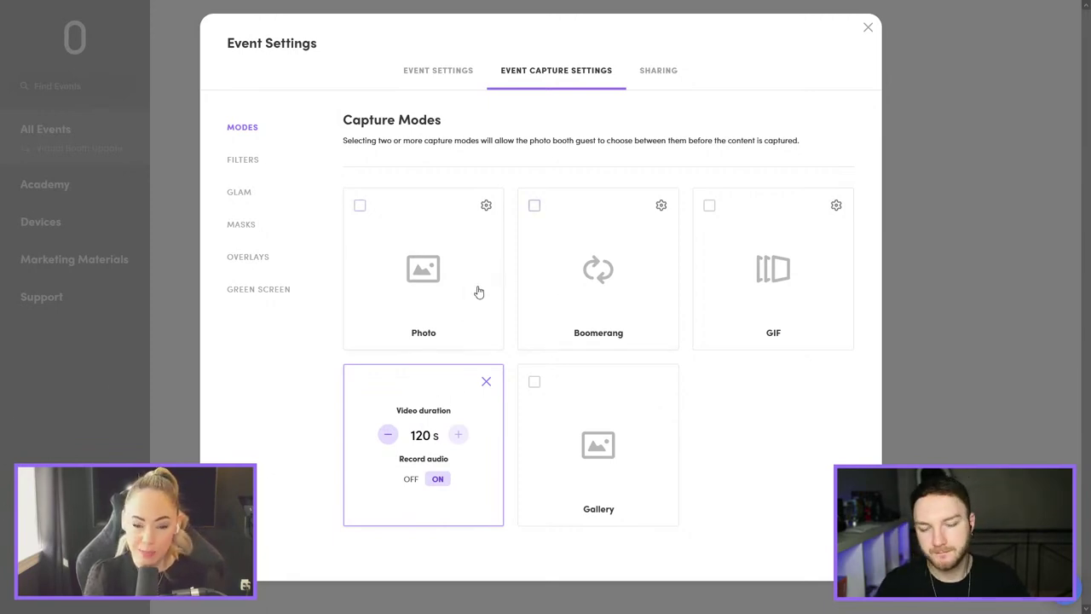
mouse_move(586, 403)
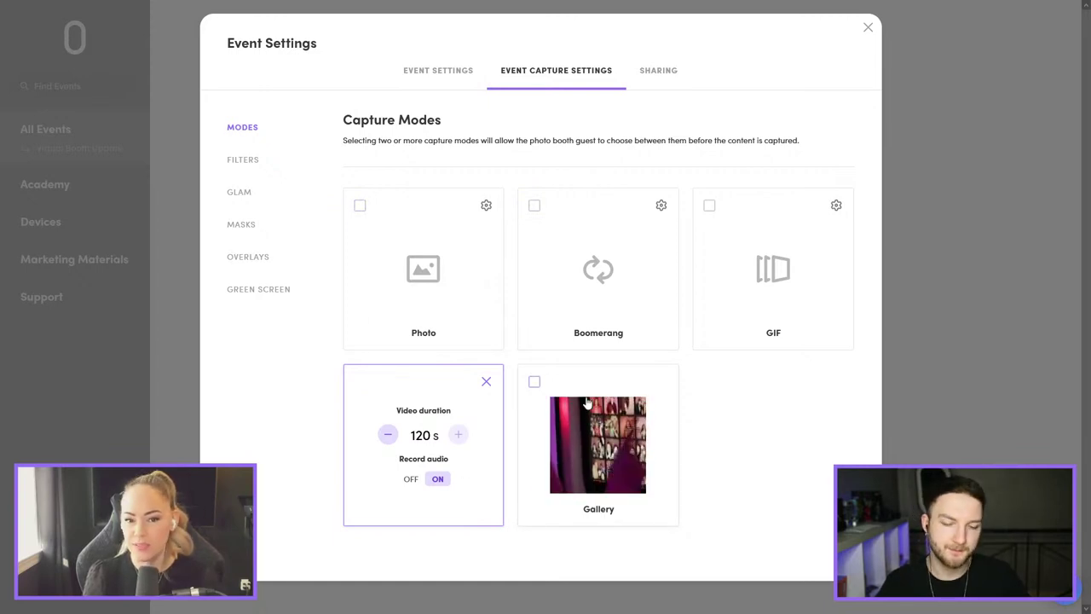
left_click(486, 383)
mouse_move(485, 383)
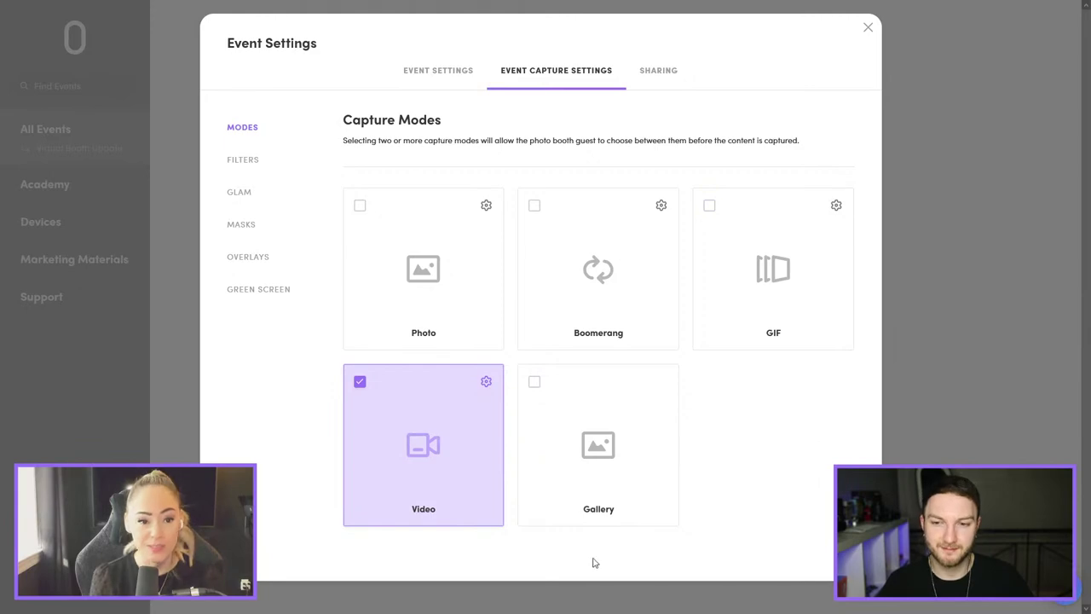
left_click(868, 28)
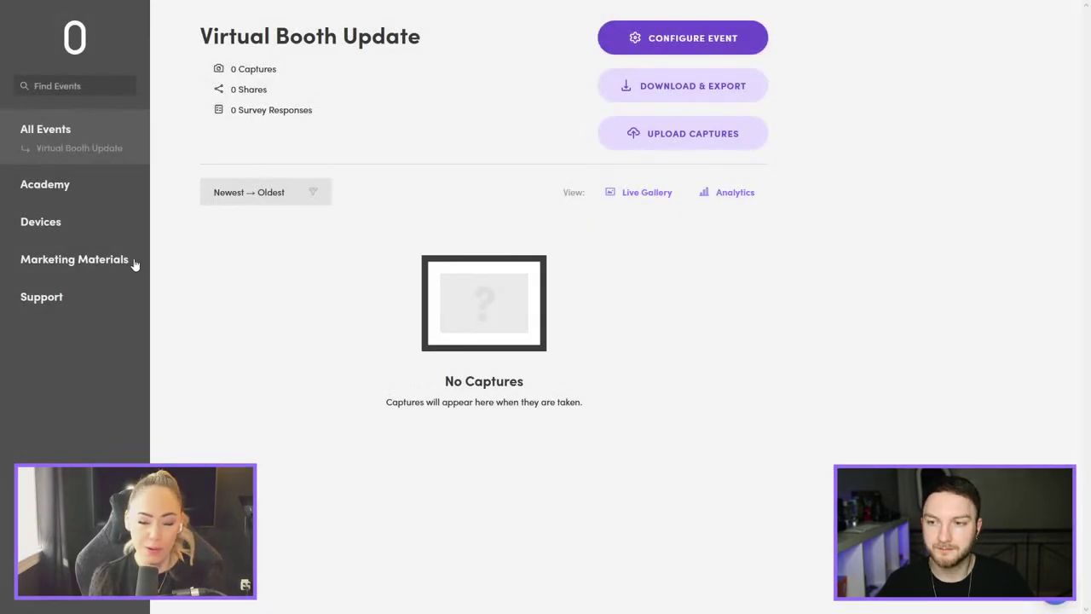
Step: Open Sample Captures from Marketing Materials to view its Dropbox folder, and return to the dashboard
left_click(128, 261)
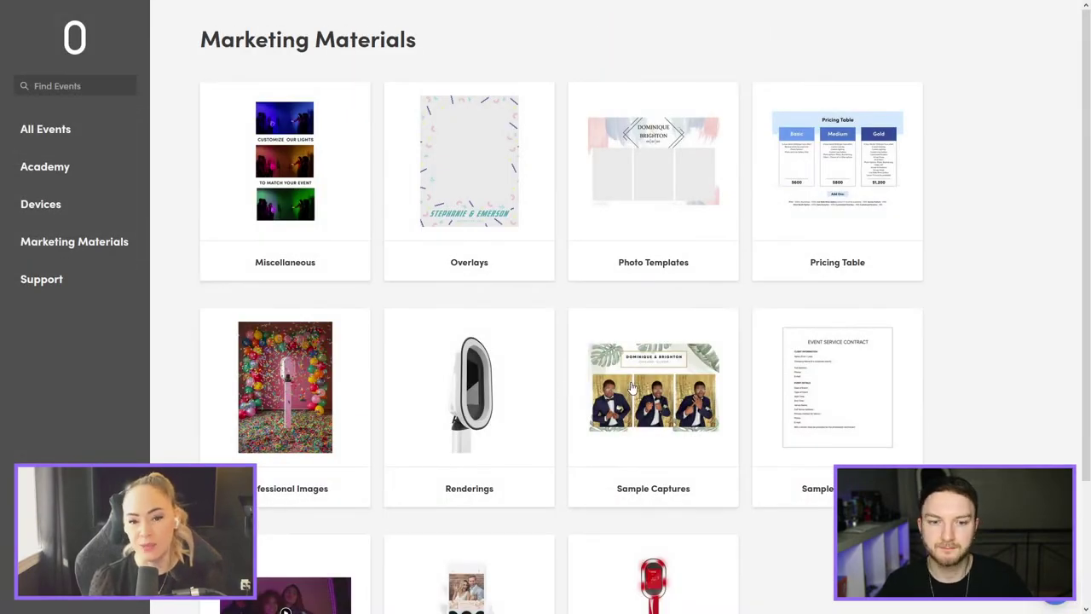
left_click(714, 424)
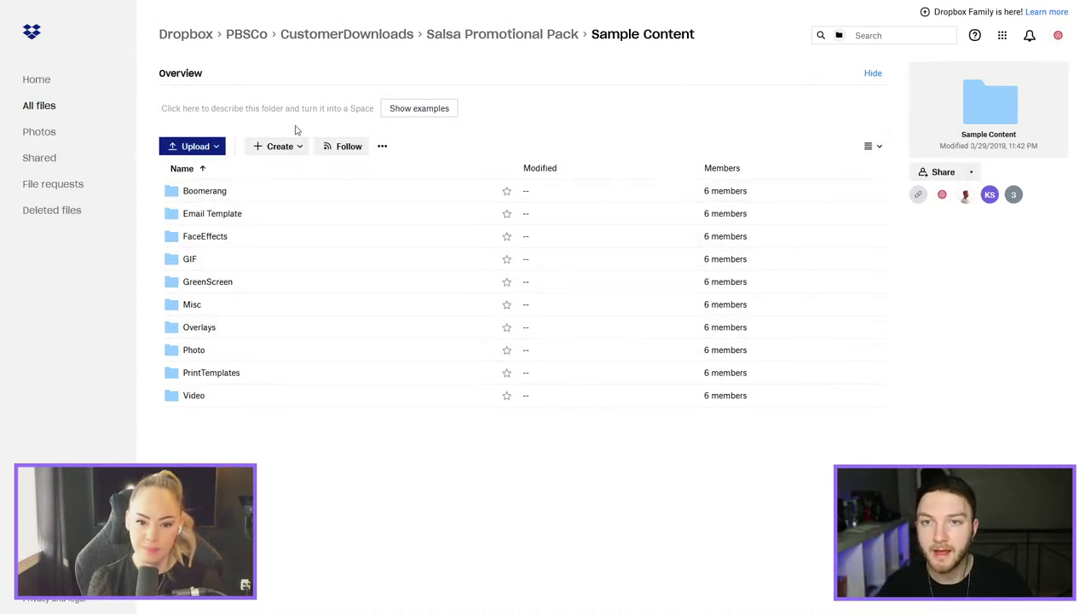
left_click(37, 7)
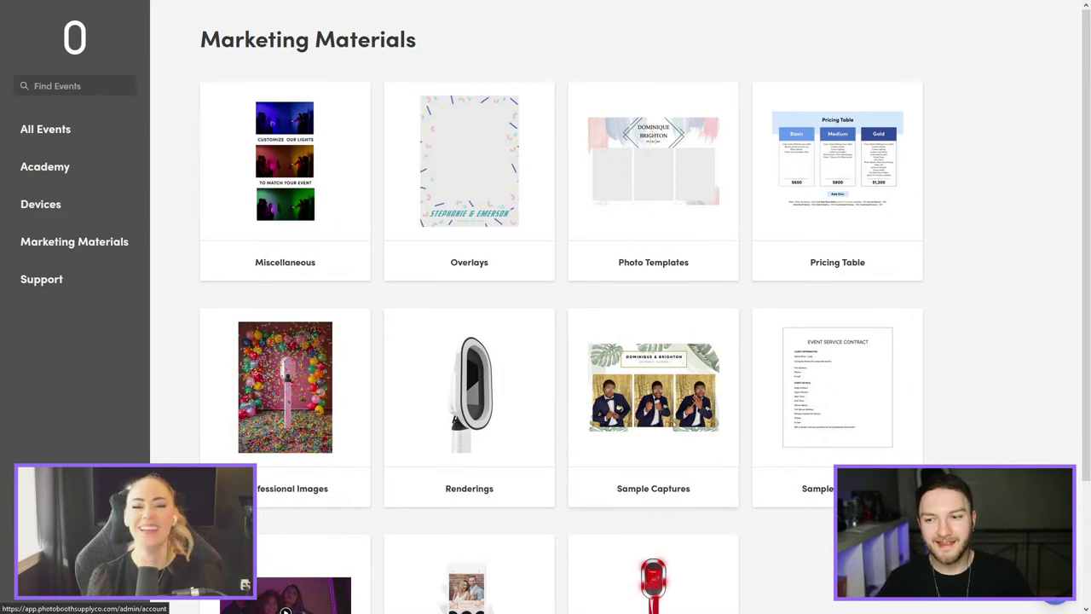
Step: Open the account management page and look over the portfolio's basic settings down to password protection
left_click(286, 607)
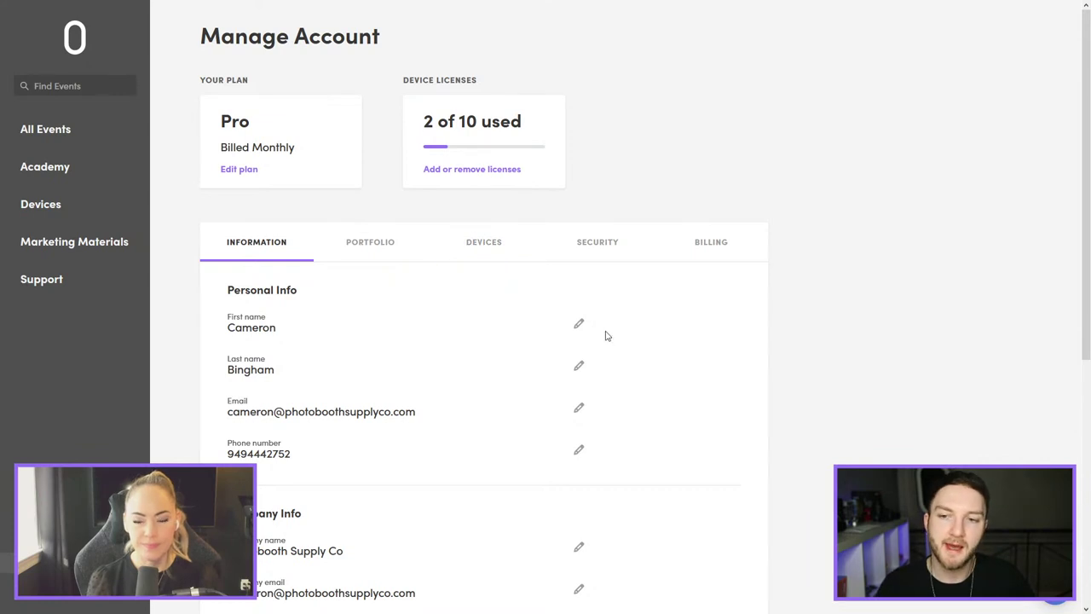
left_click(366, 246)
scroll(540, 346, "down", 1)
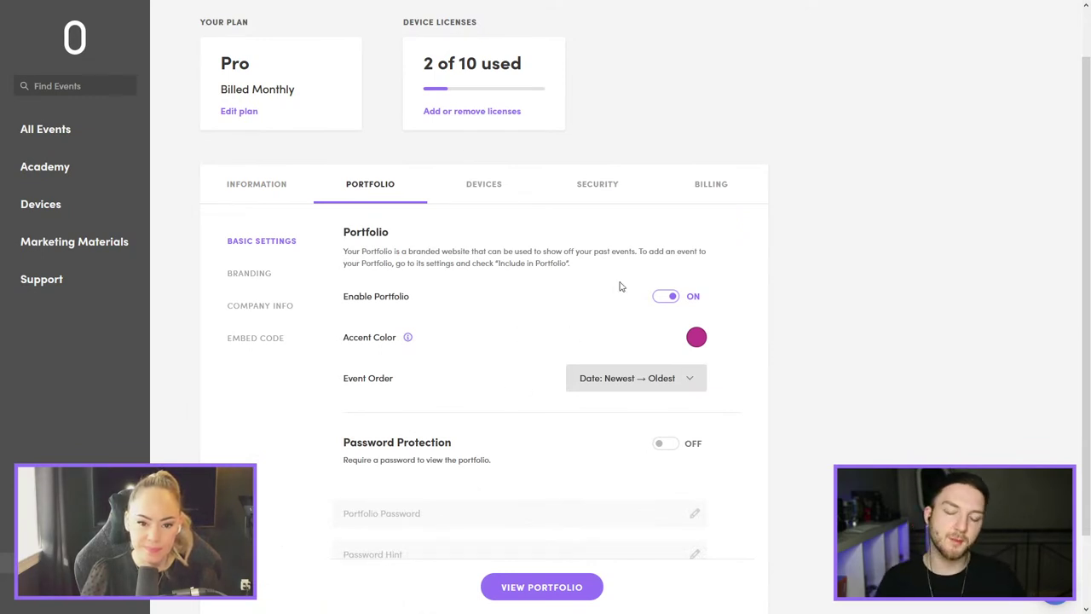
scroll(529, 409, "down", 1)
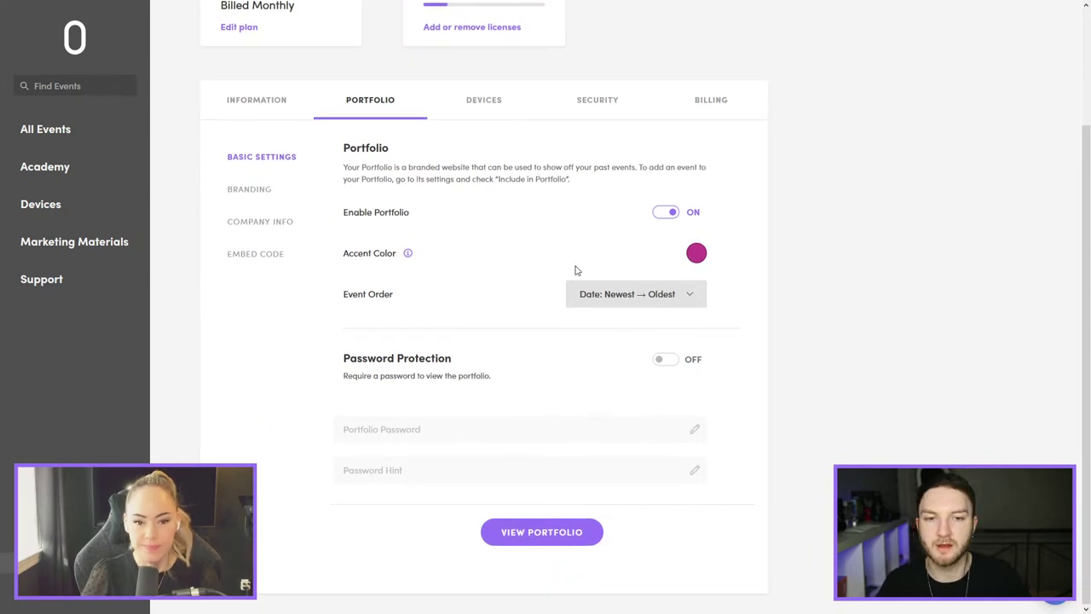
Step: Look through the portfolio's branding settings down to the customizations and check its embed code
left_click(260, 188)
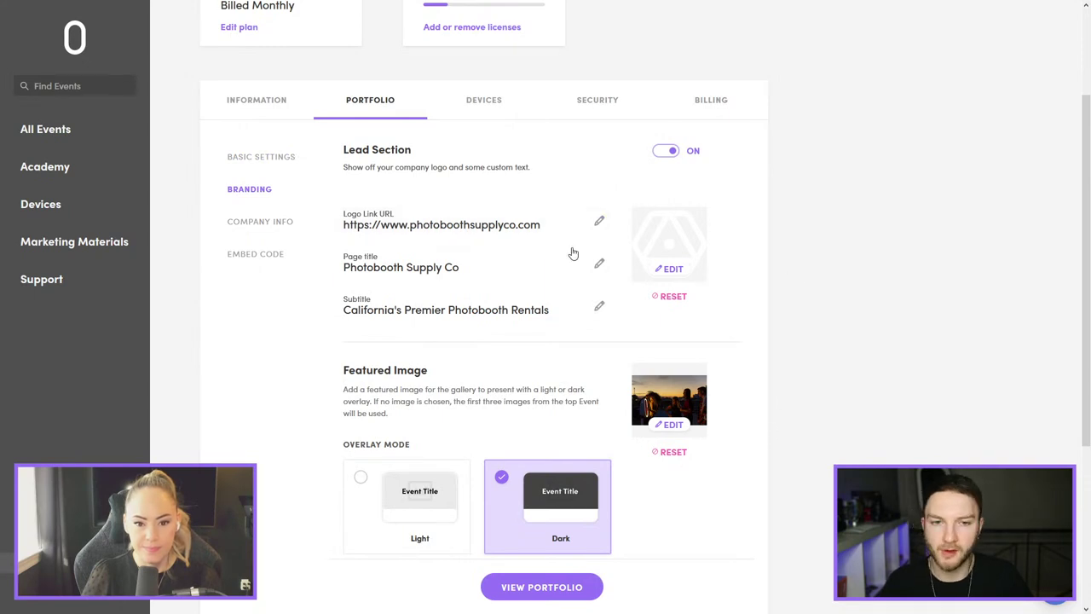
scroll(751, 402, "down", 1)
scroll(750, 403, "down", 5)
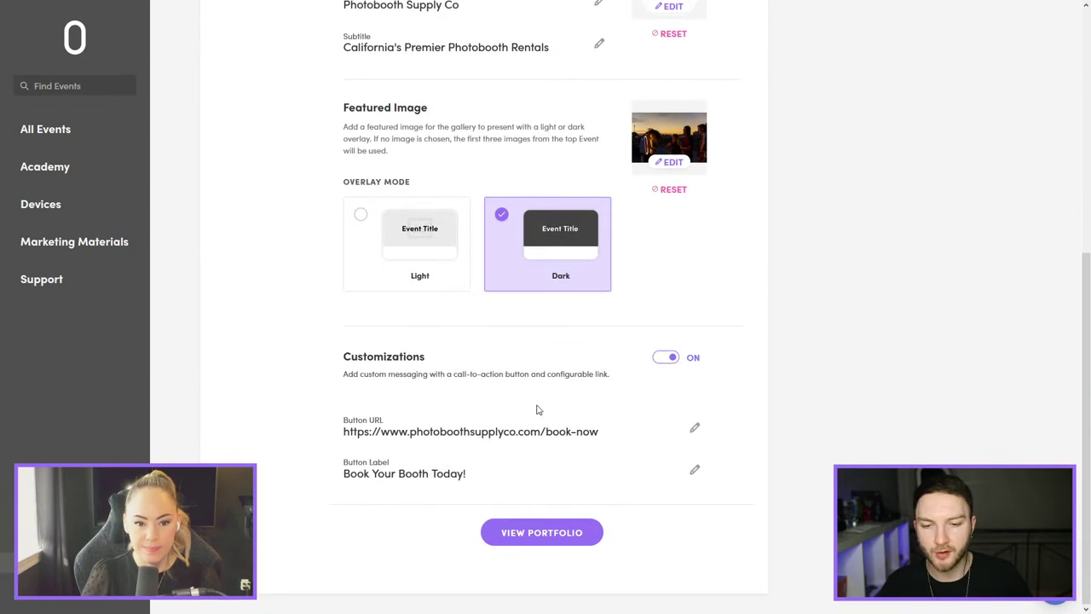
scroll(323, 247, "up", 6)
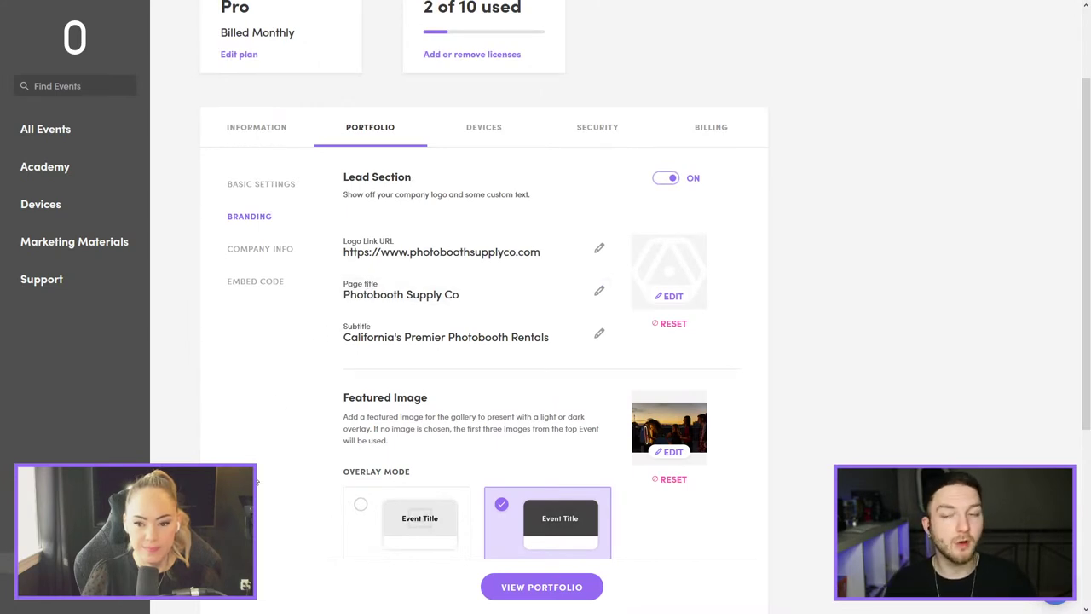
left_click(290, 288)
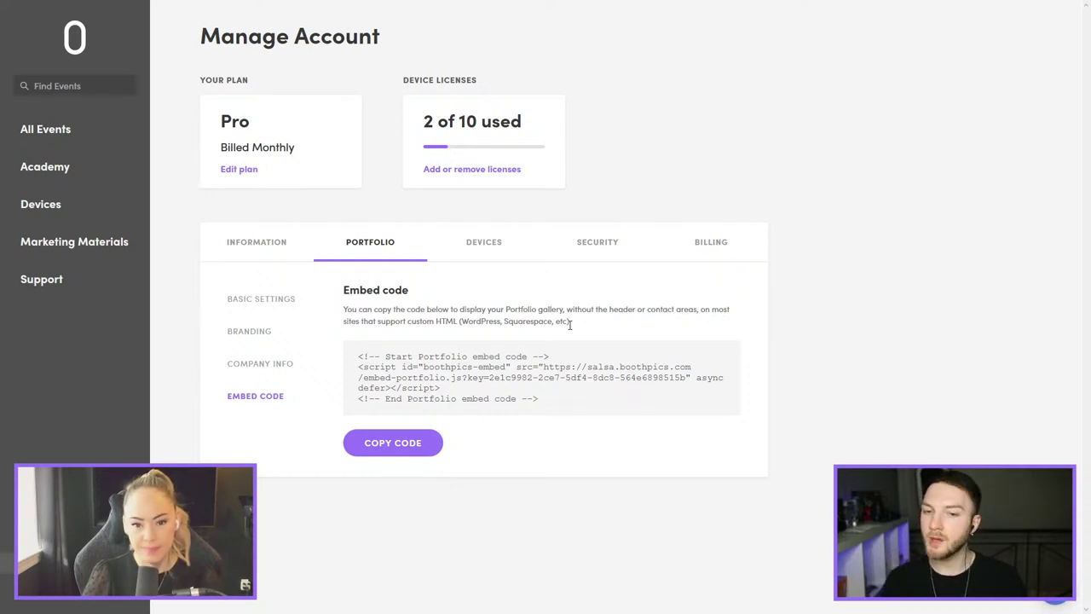
left_click(245, 328)
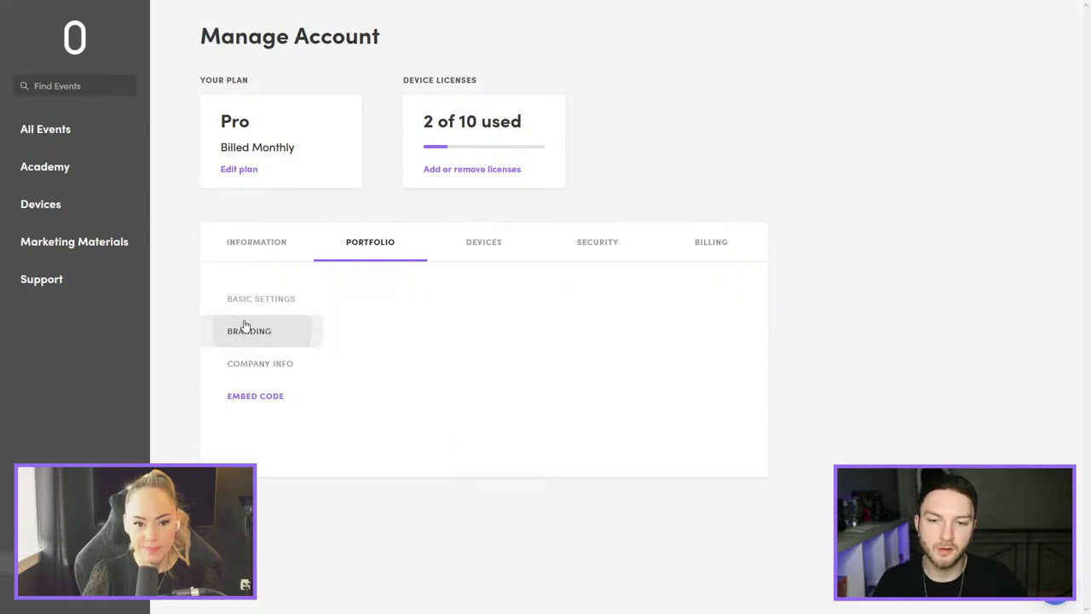
Step: View the public portfolio website and look over its header and event galleries
left_click(531, 587)
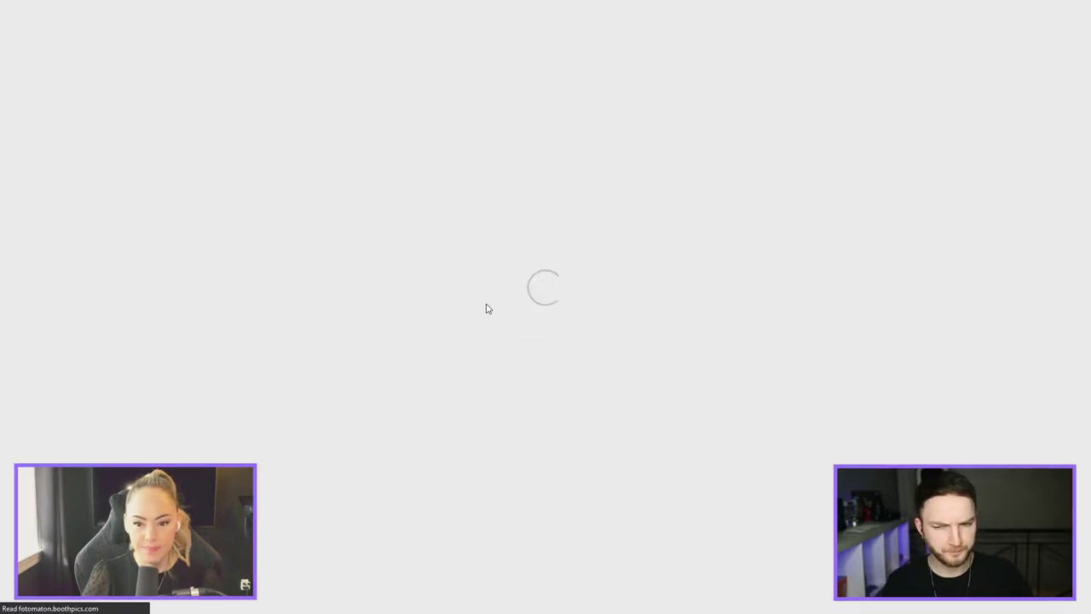
mouse_move(415, 6)
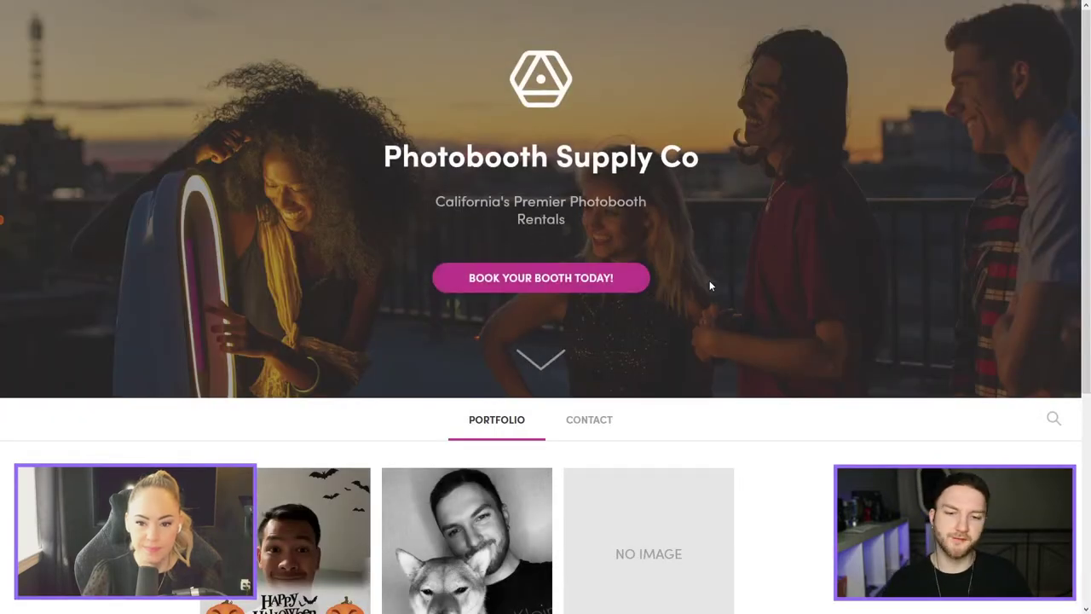
scroll(709, 280, "down", 3)
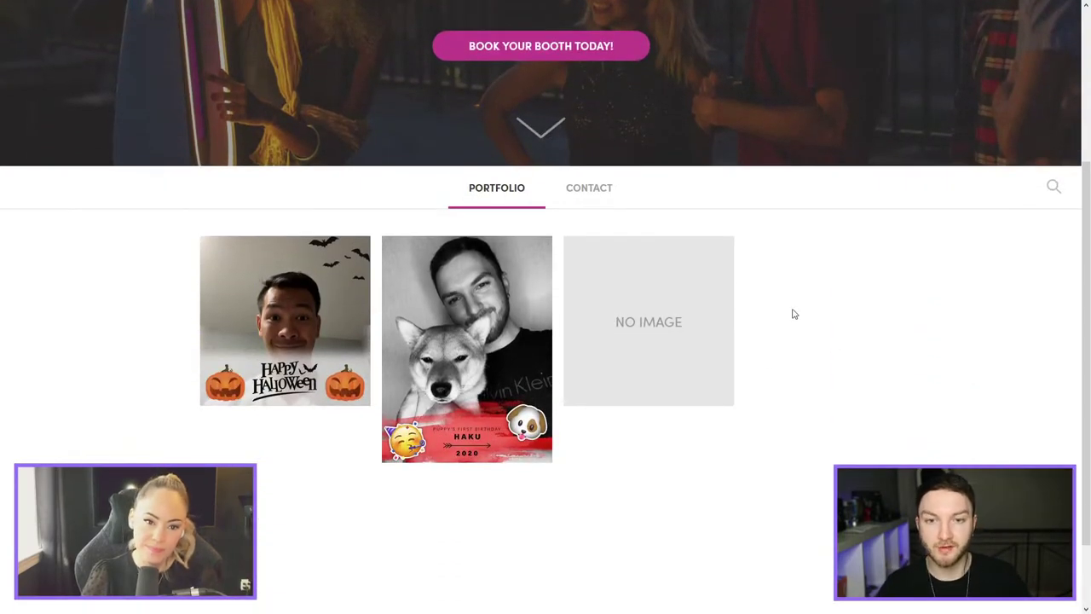
mouse_move(740, 375)
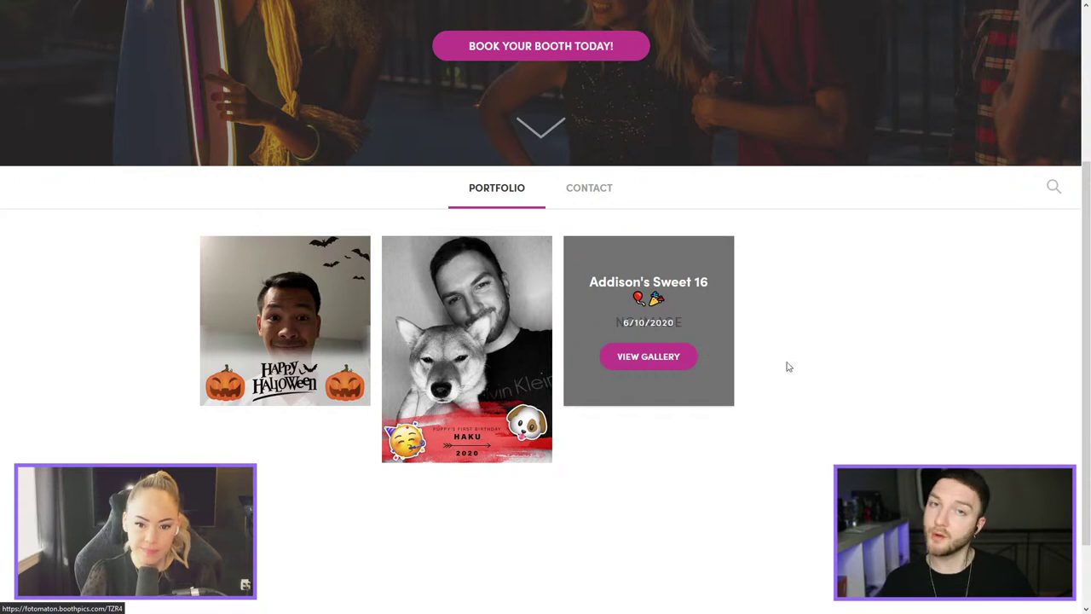
scroll(886, 377, "up", 2)
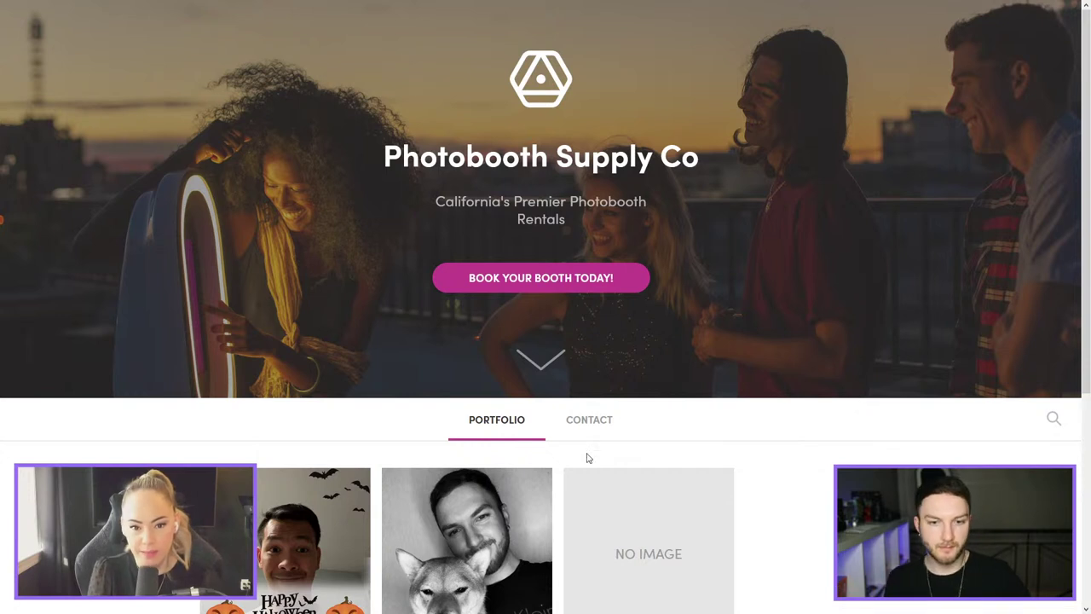
Step: Check the contact details on the portfolio website and return to the Manage Account page
left_click(573, 426)
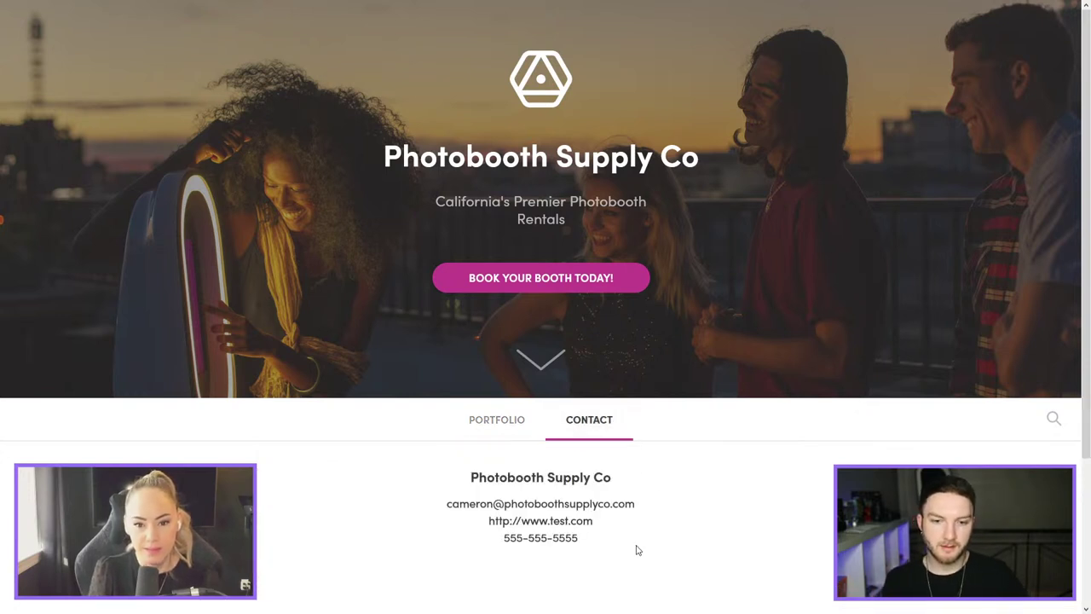
left_click_drag(636, 550, 434, 478)
left_click(366, 480)
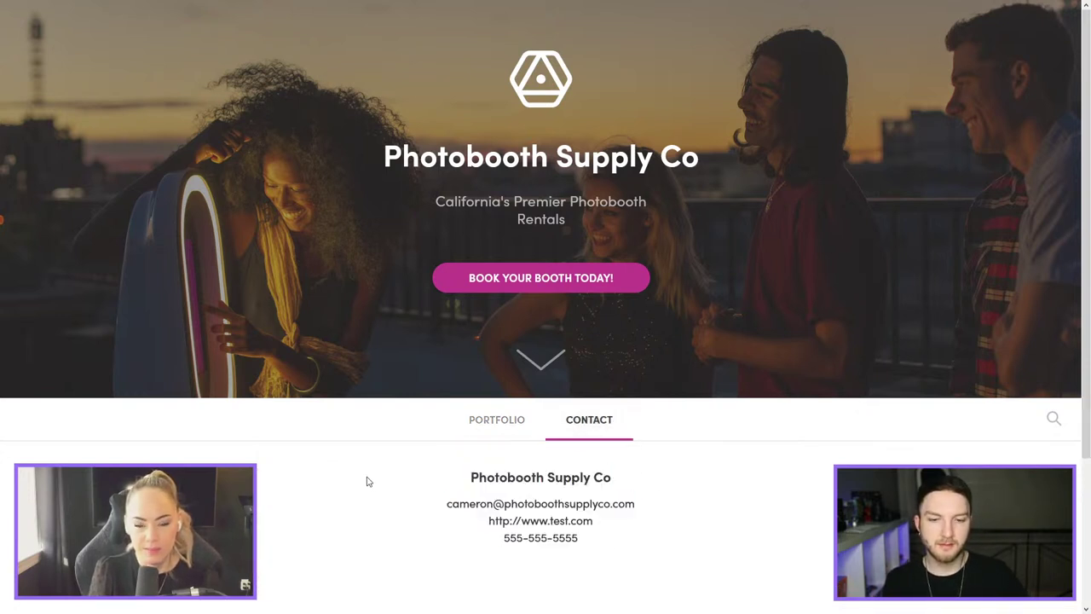
left_click(499, 422)
mouse_move(138, 7)
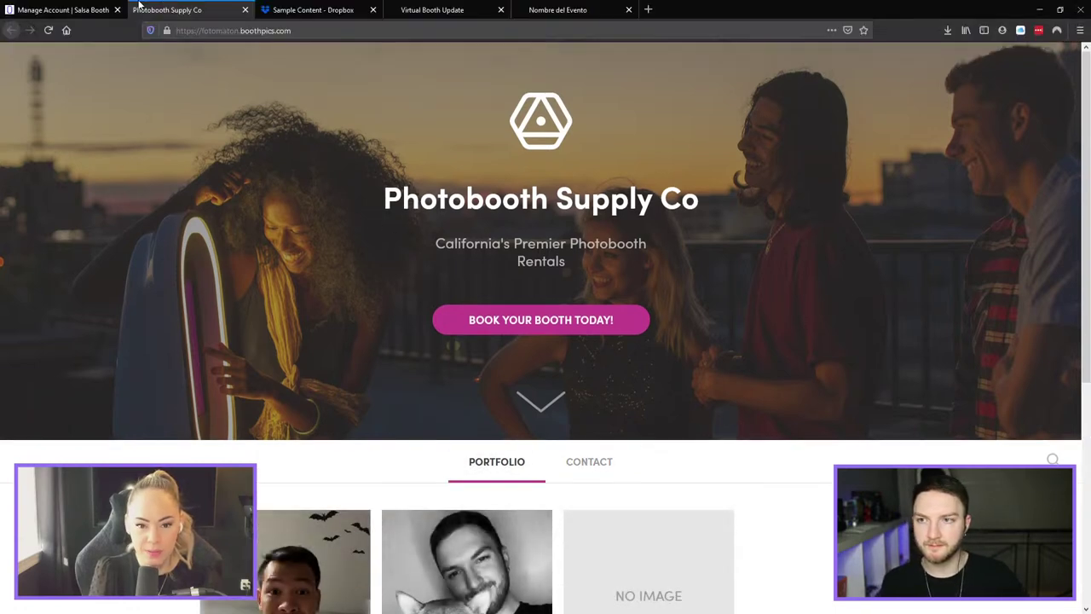
left_click(61, 9)
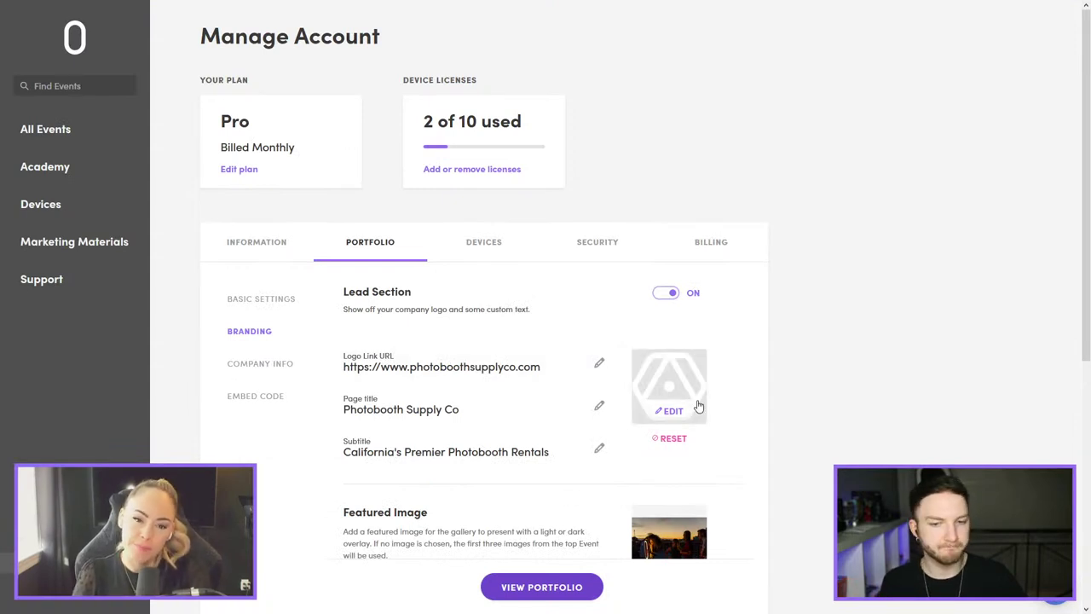
Step: Include the May 5, 2021 event in the portfolio through its event info, and close its settings
left_click(107, 124)
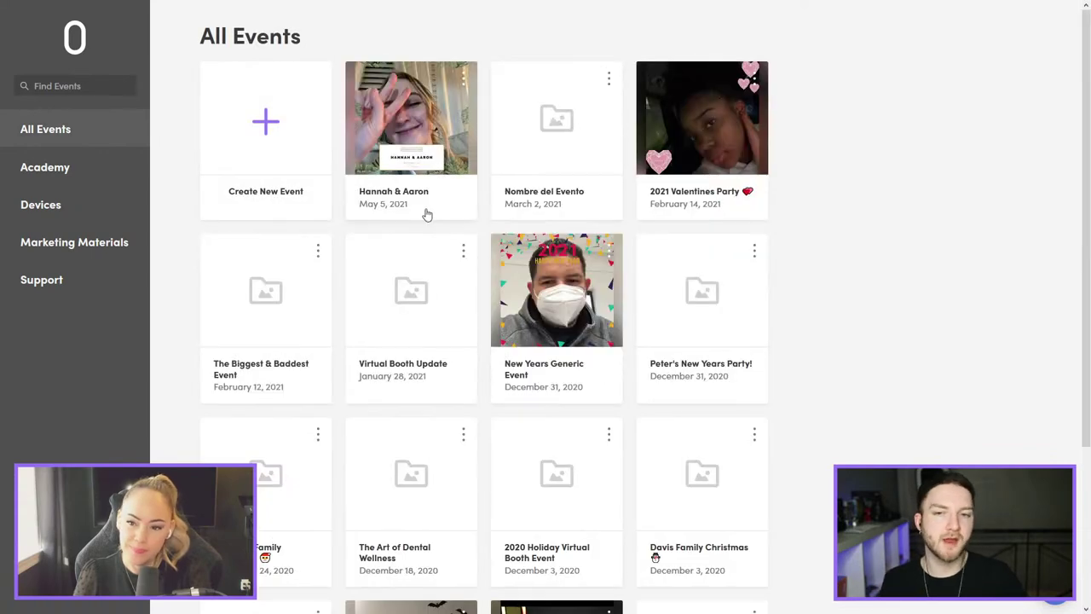
left_click(426, 214)
left_click(682, 40)
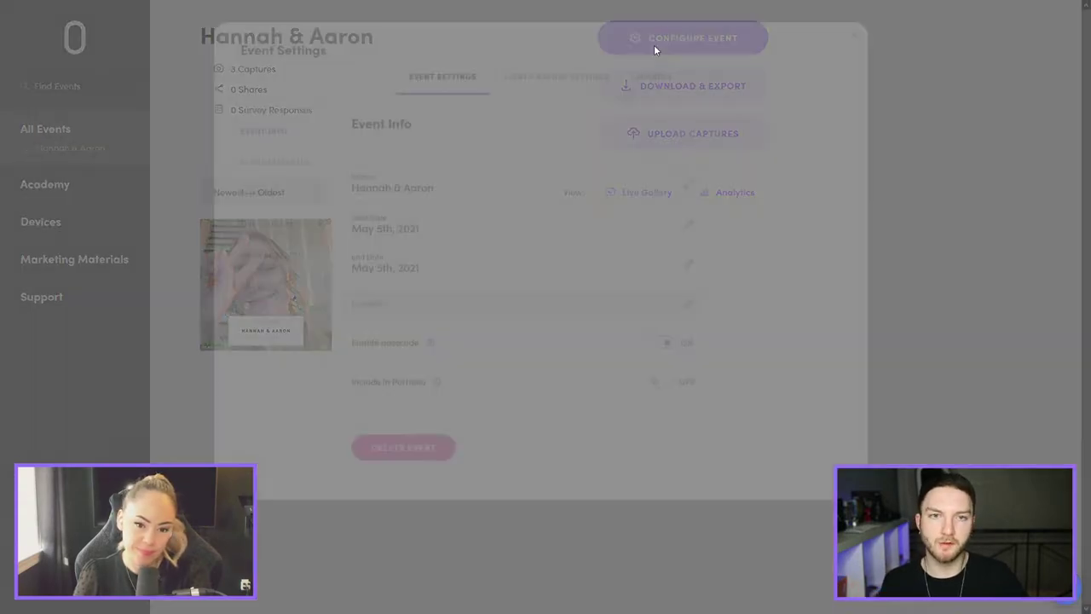
left_click(665, 389)
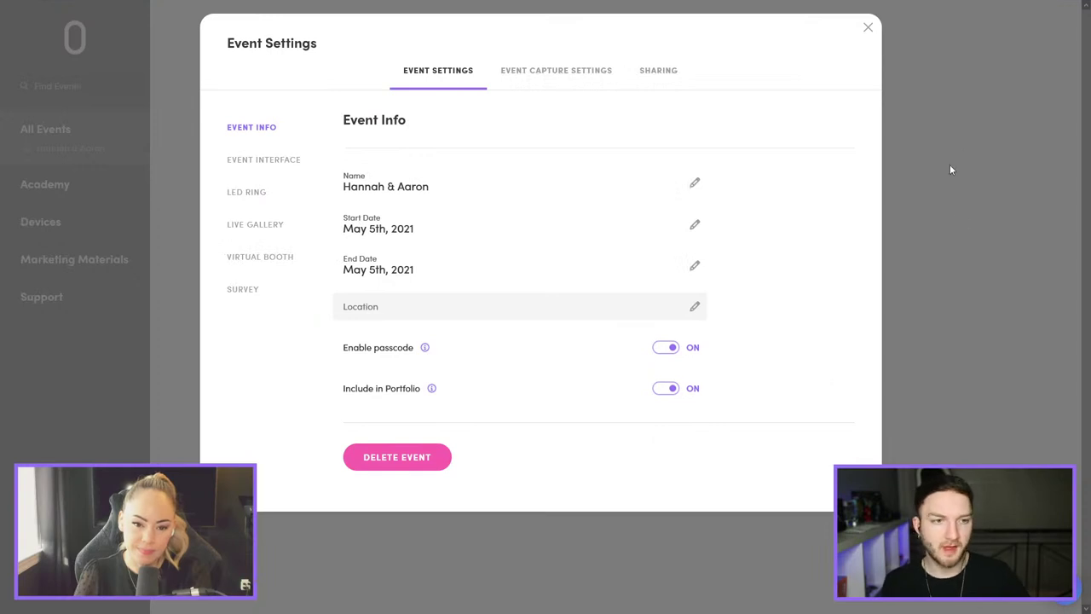
left_click(971, 143)
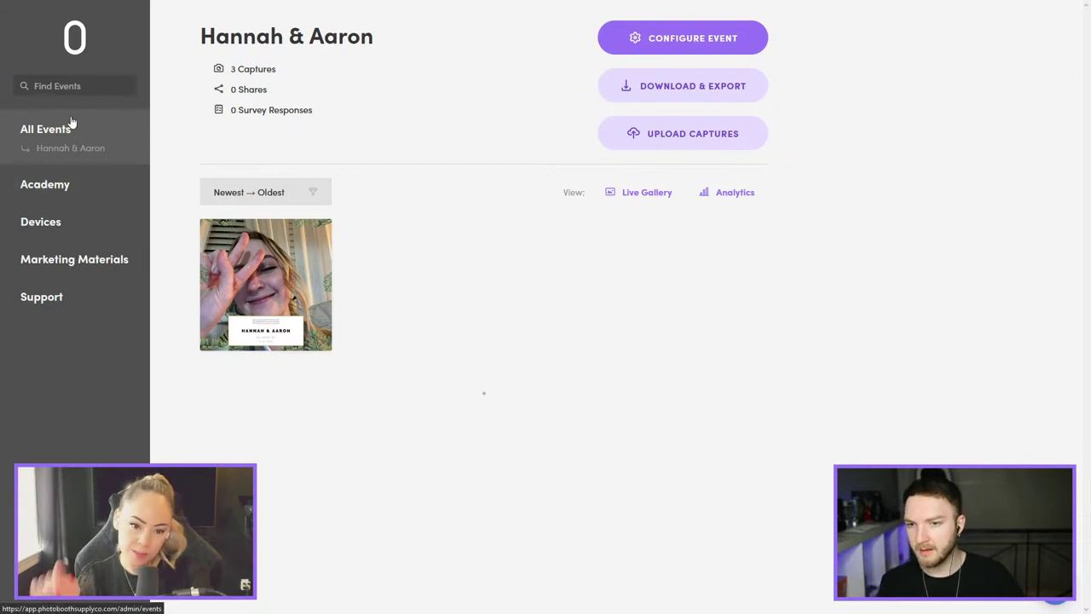
Step: Open the Nombre del Evento event from all events and bring up its capture modes
left_click(74, 128)
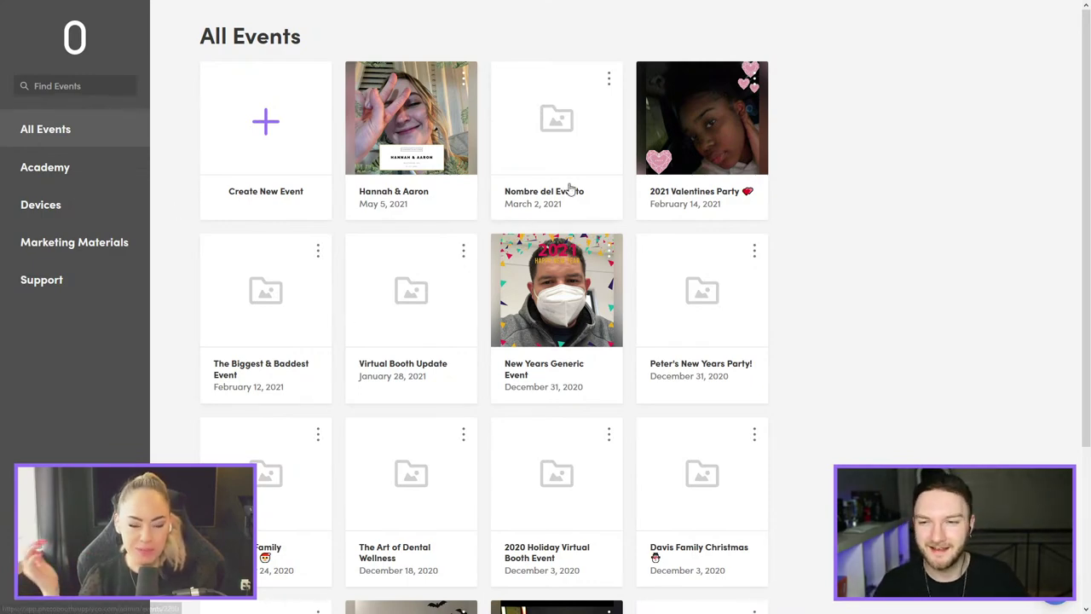
left_click(543, 179)
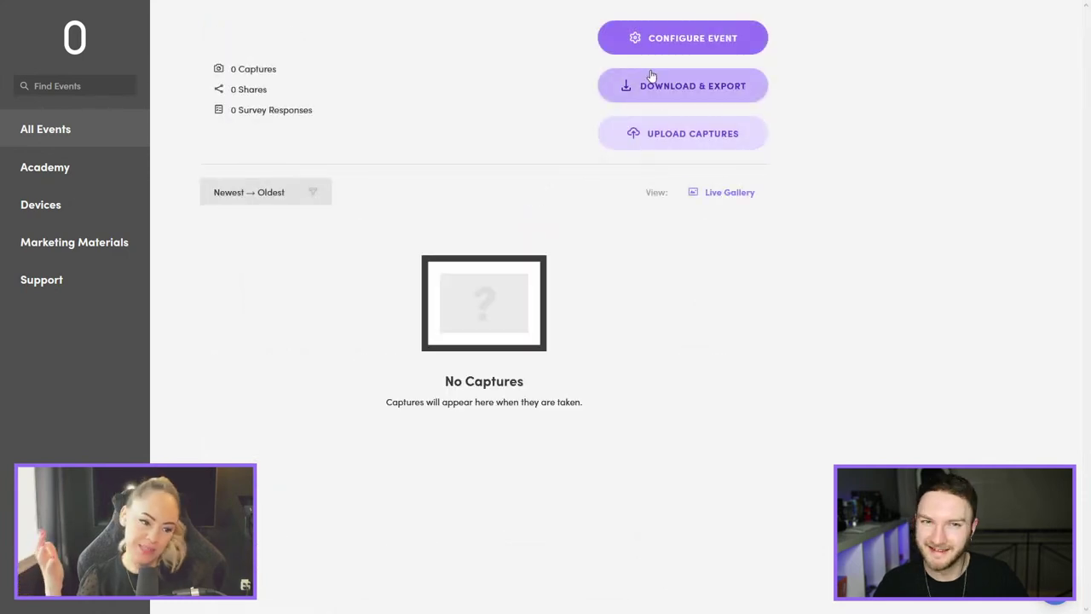
left_click(683, 39)
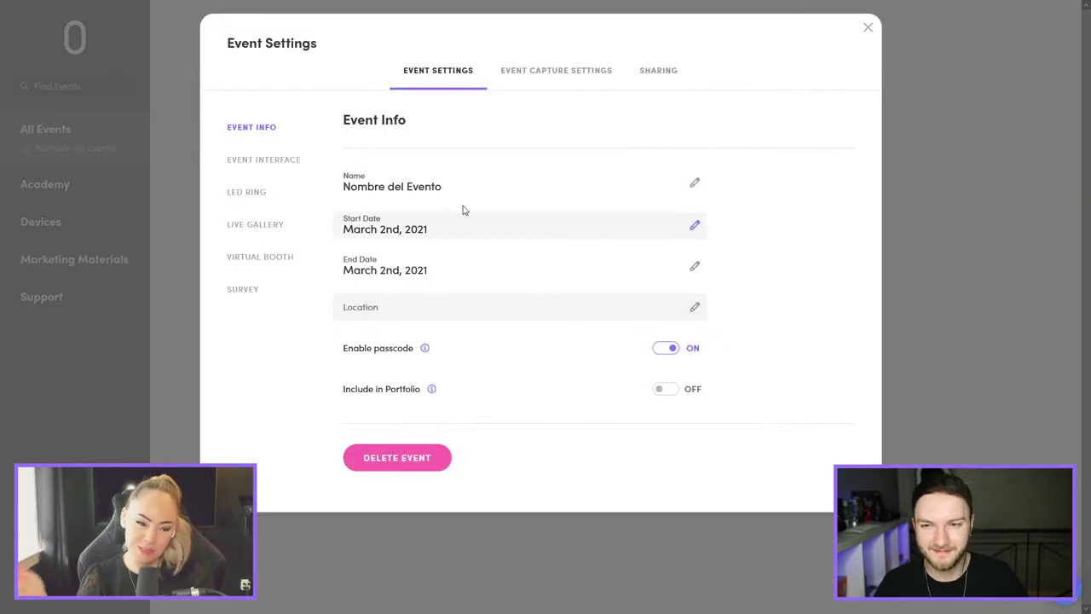
left_click(513, 73)
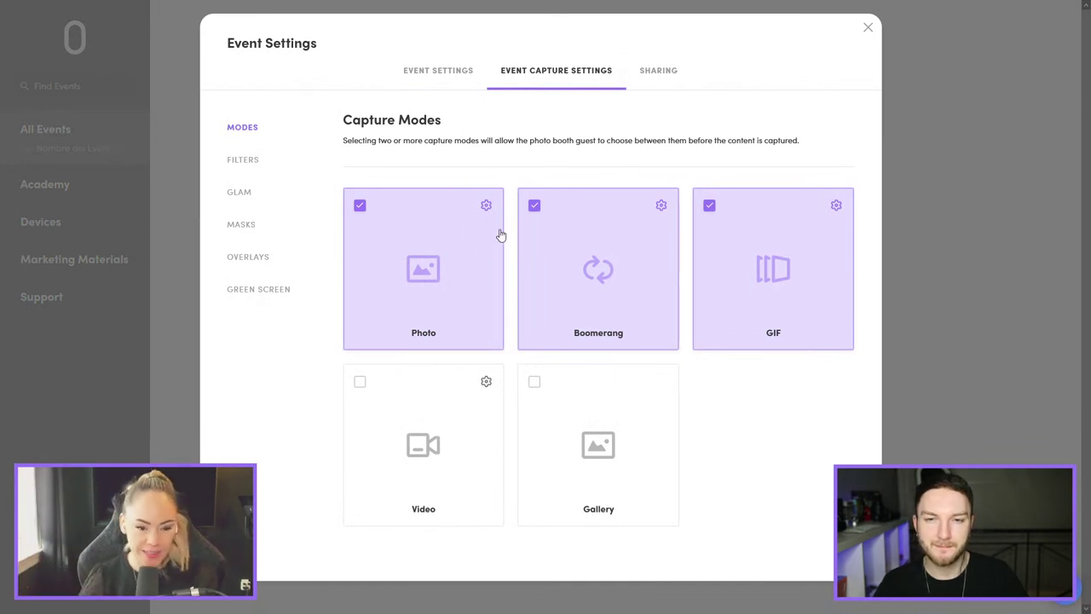
Step: Open the template library for the Photo capture mode, show all layouts, look them over, and close the template settings
left_click(486, 206)
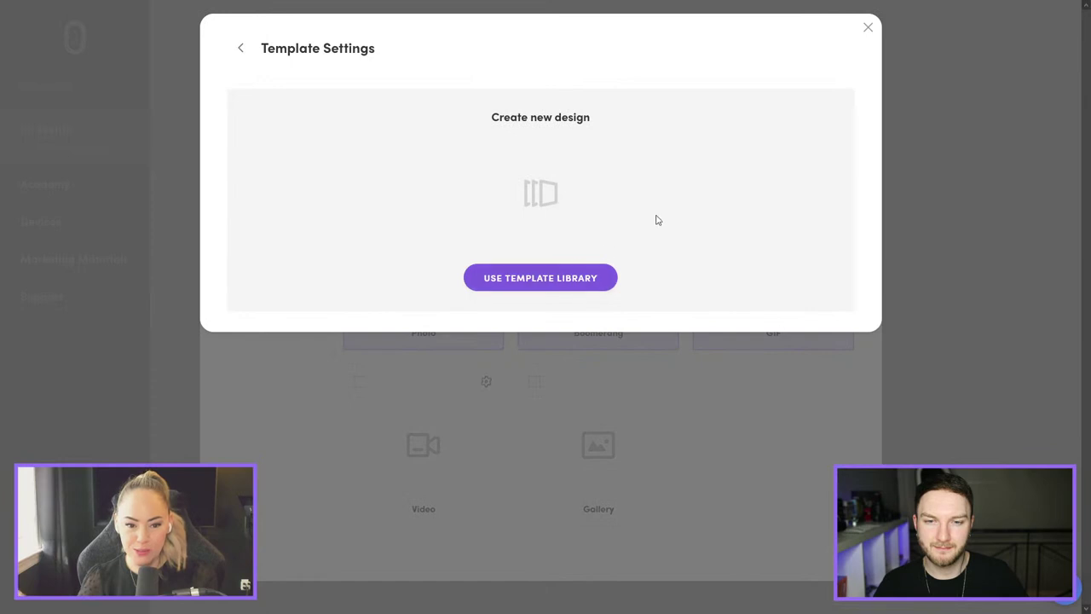
left_click(583, 277)
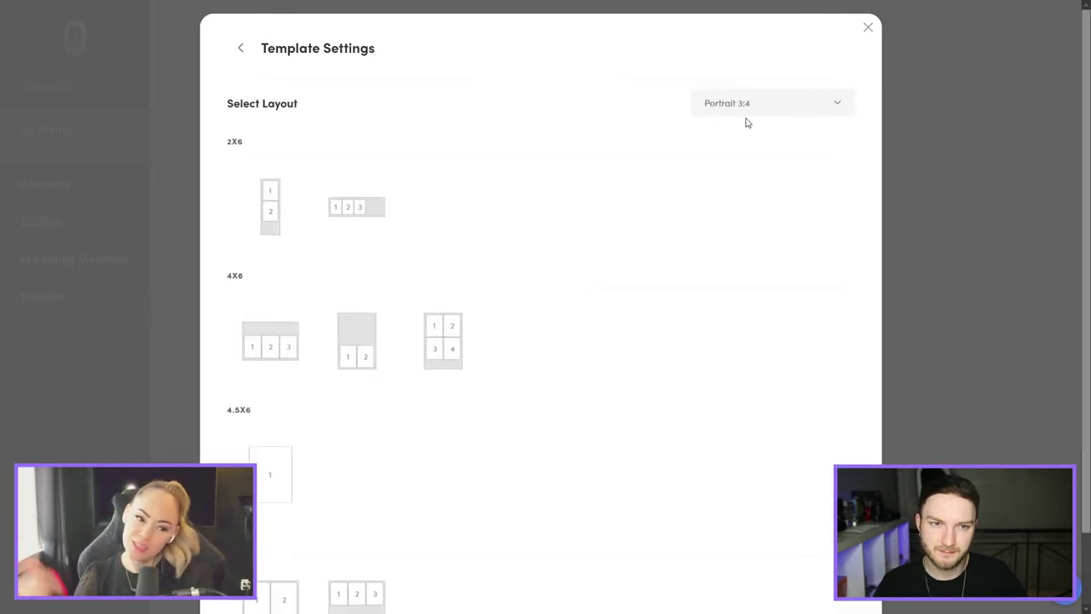
left_click(757, 99)
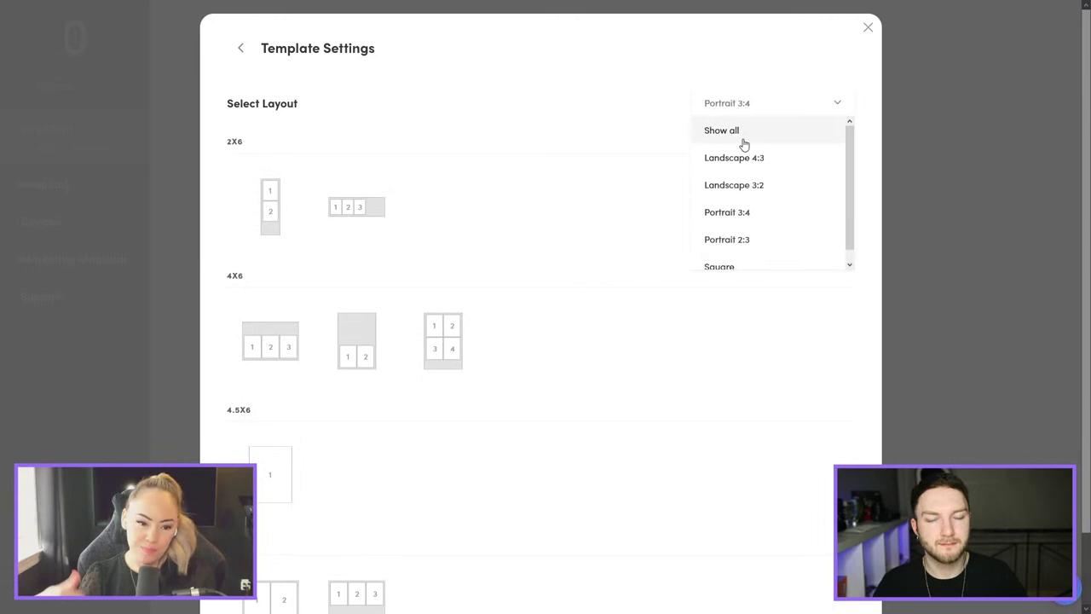
left_click(741, 132)
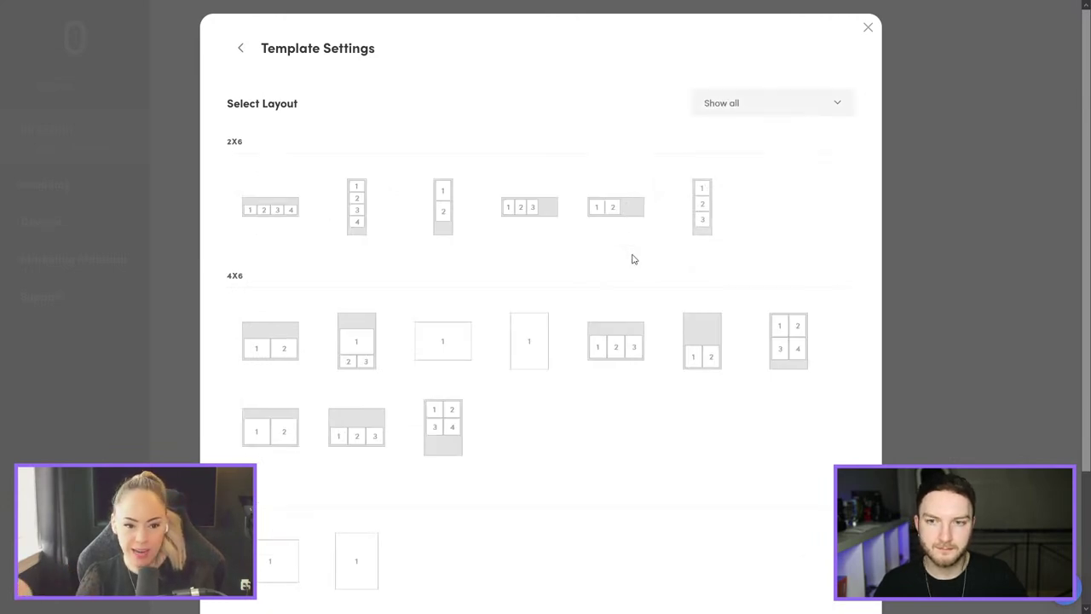
scroll(632, 259, "down", 1)
scroll(633, 259, "down", 1)
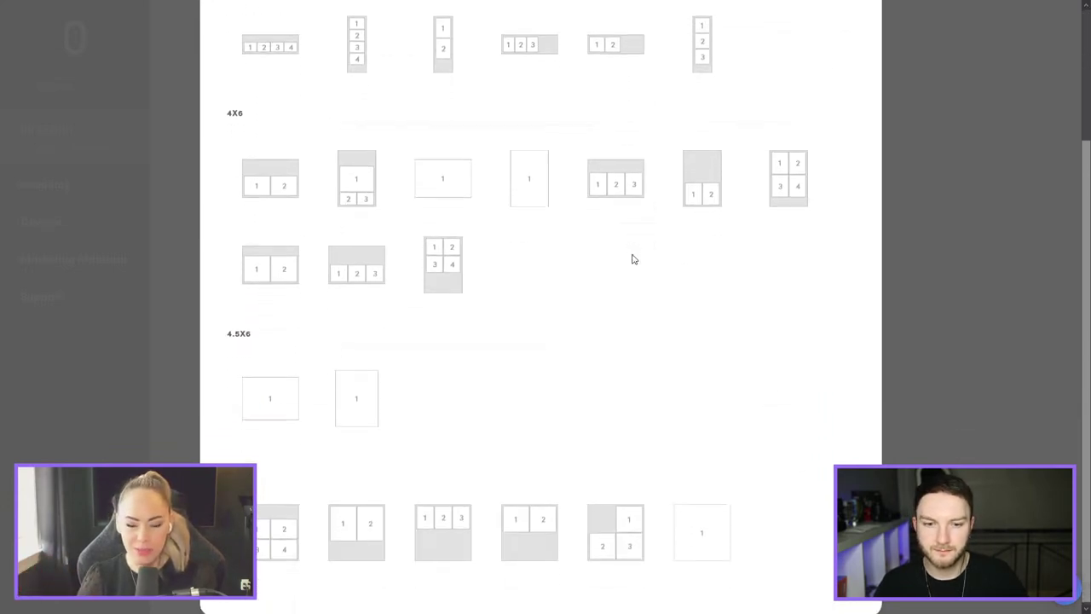
scroll(633, 259, "up", 2)
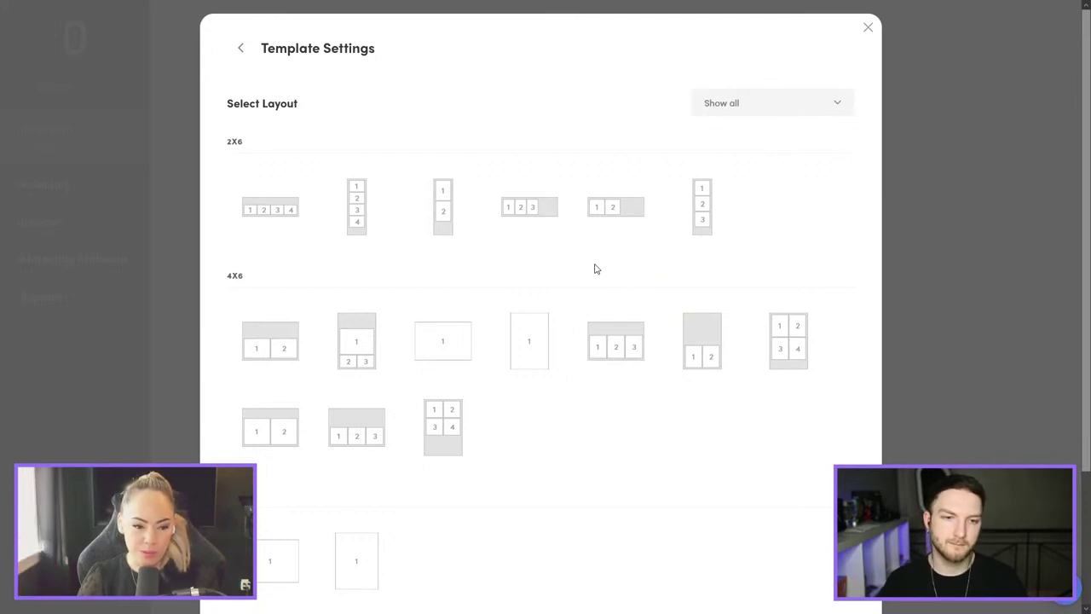
left_click(868, 30)
Step: Switch to the Dropbox Sample Content folder and open SalsaPrintTemplates001.JPG from its PrintTemplates folder
left_click(310, 10)
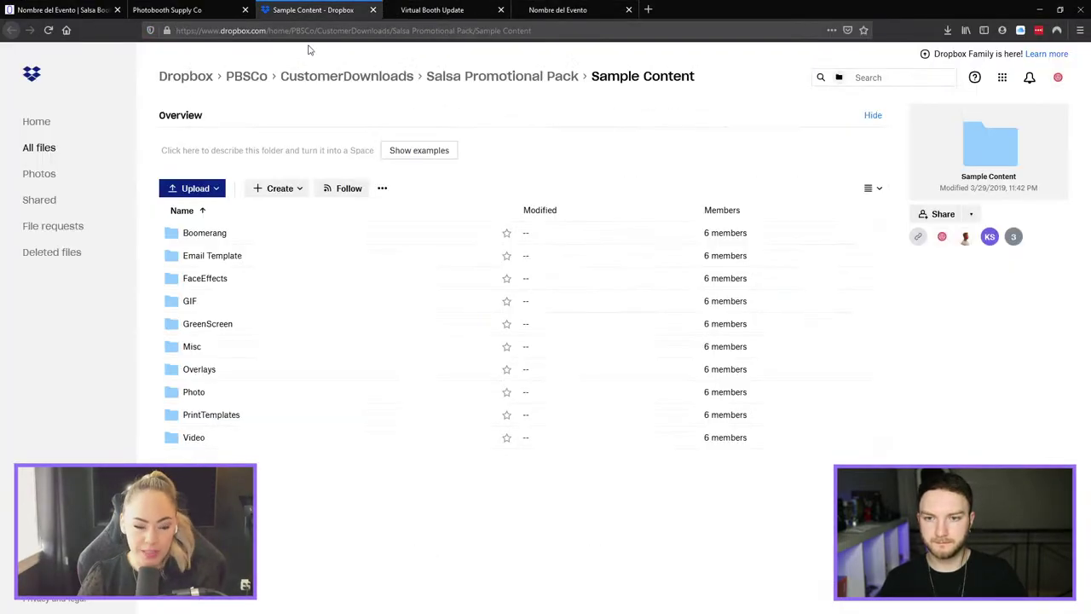
left_click(196, 421)
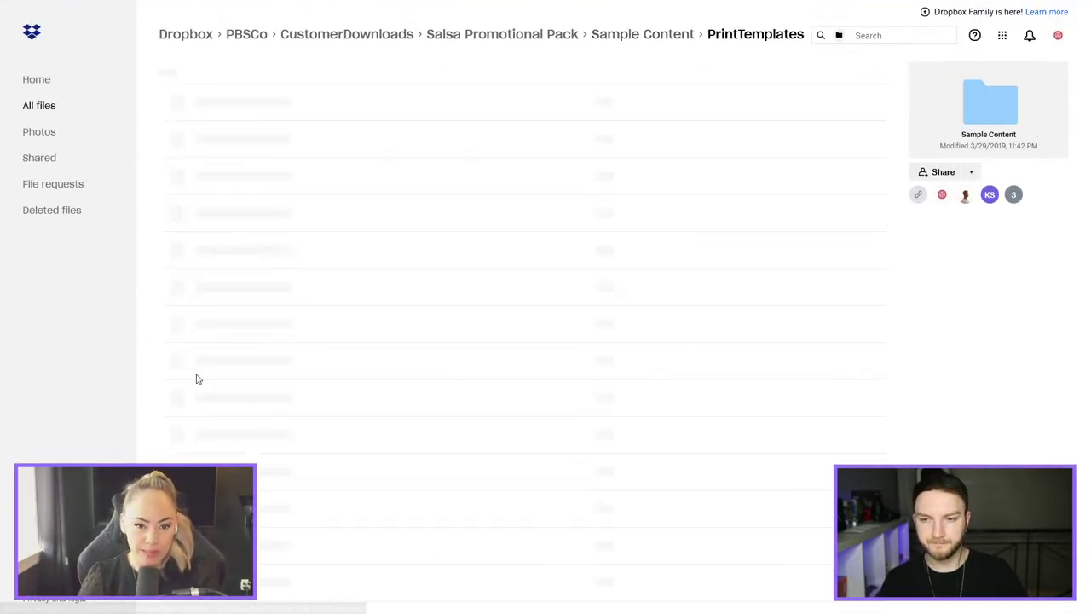
left_click(247, 194)
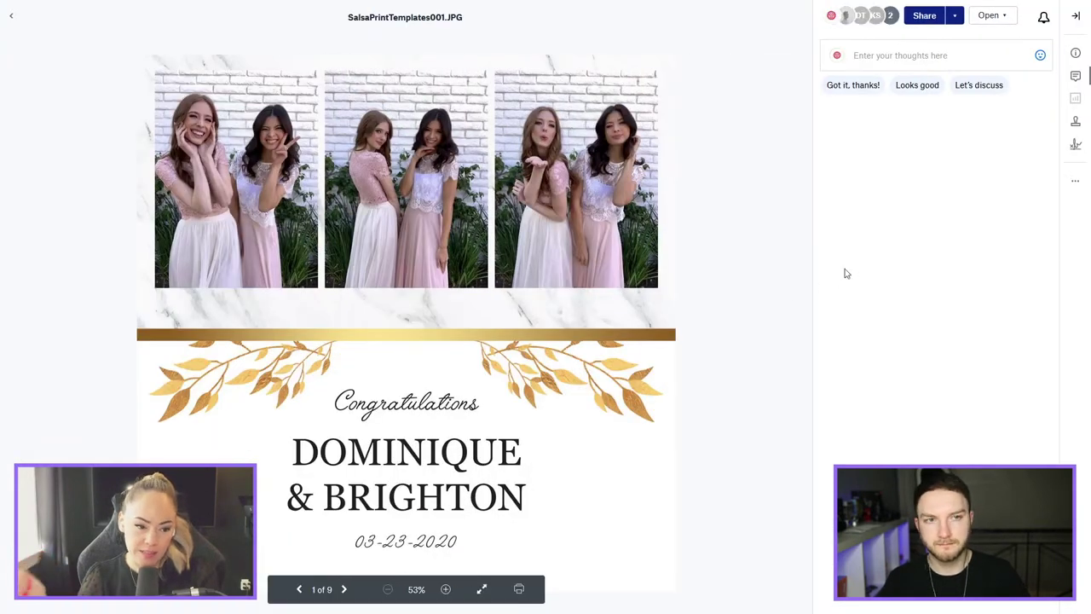
Step: Look through all the sample print template images in the folder twice, ending back on the first one
key("Right")
key("Right")
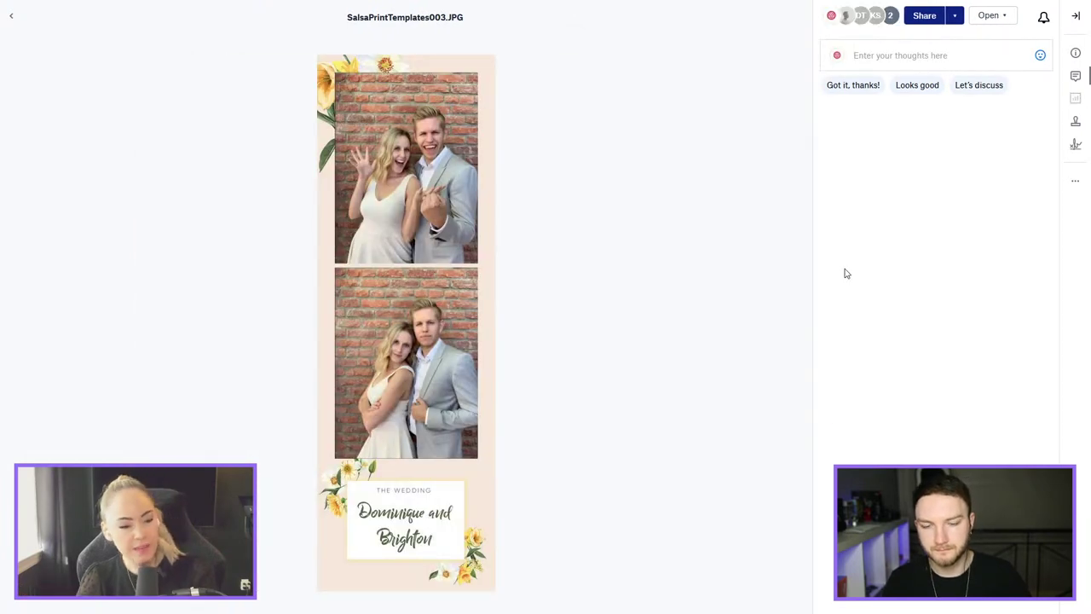
key("Right")
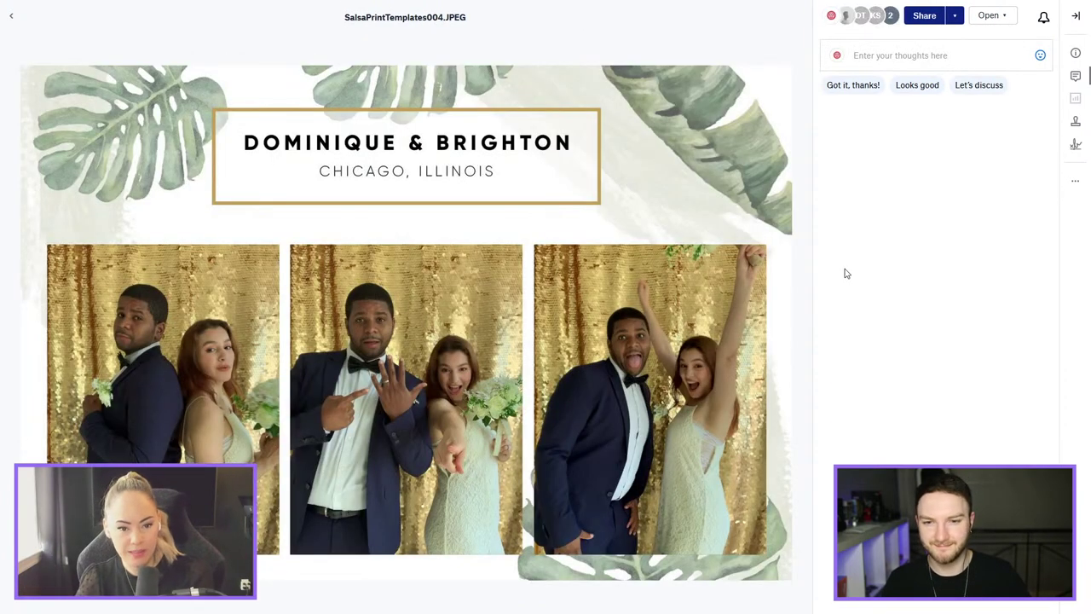
key("Right")
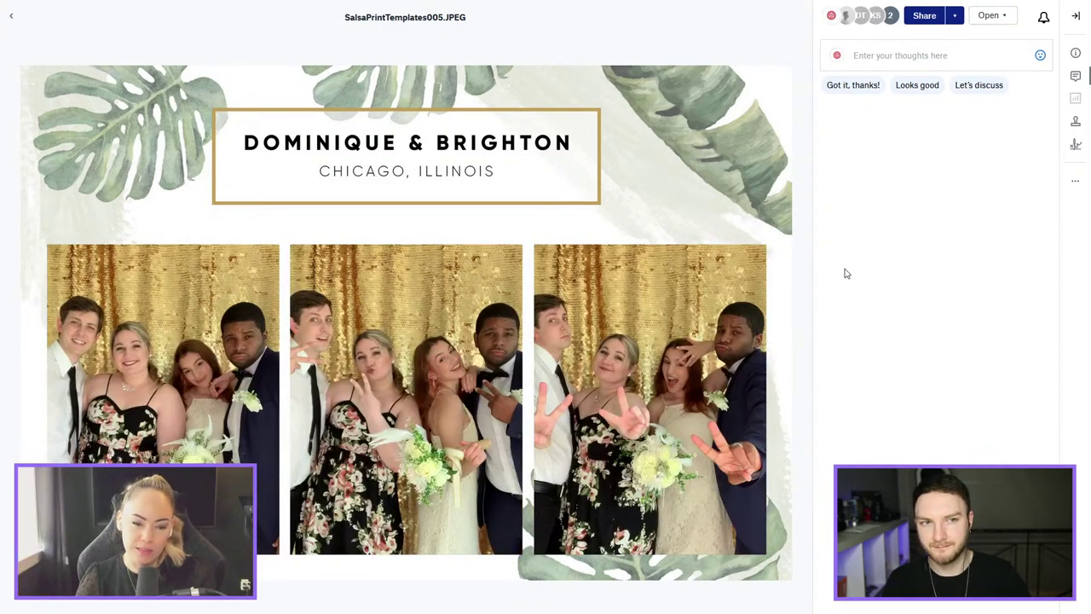
key("Right")
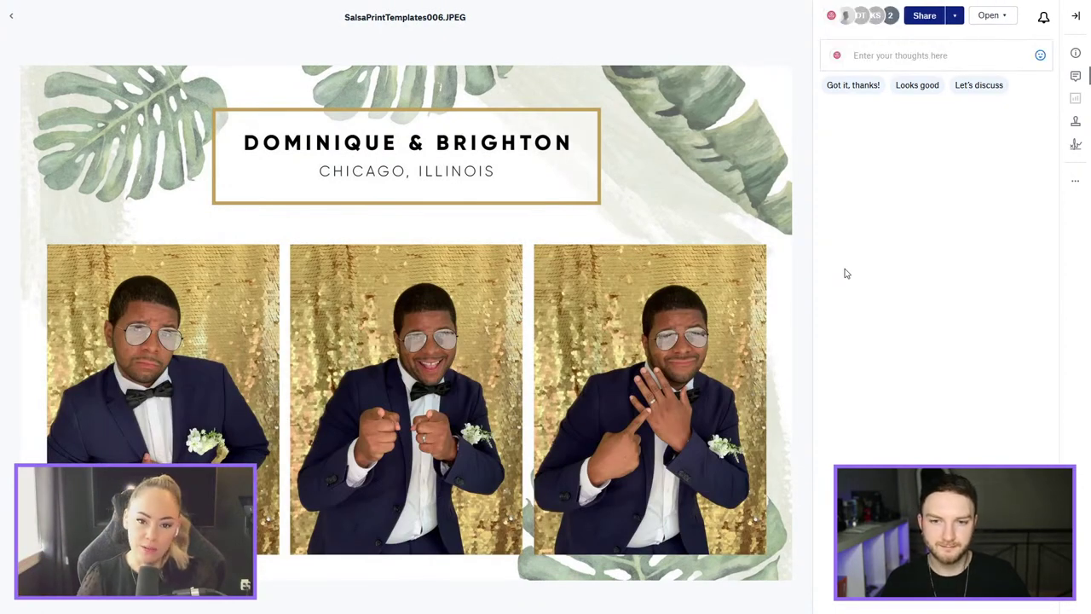
key("Right")
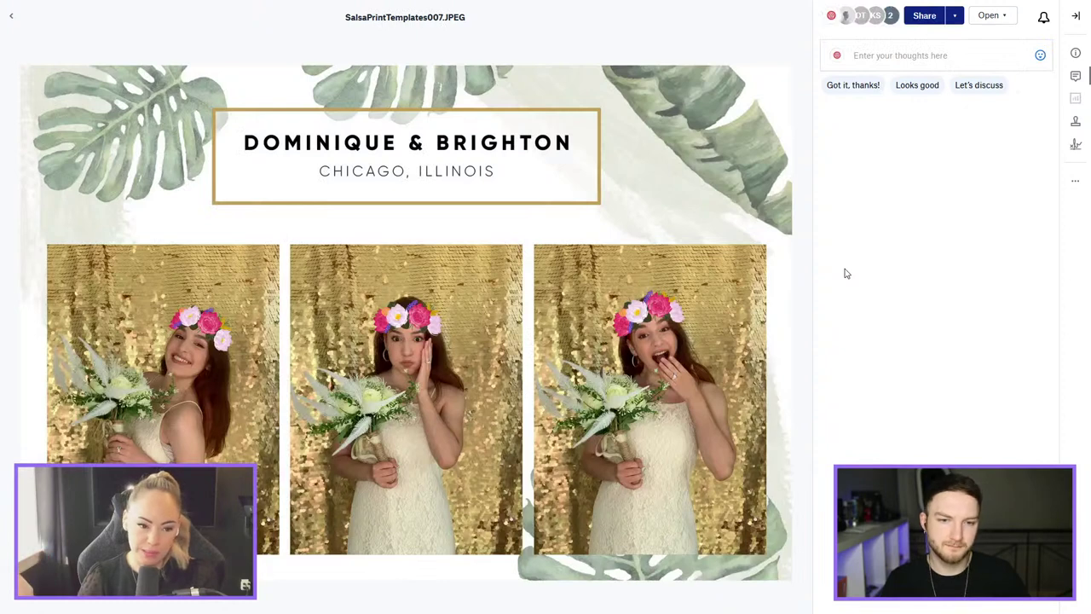
key("Right")
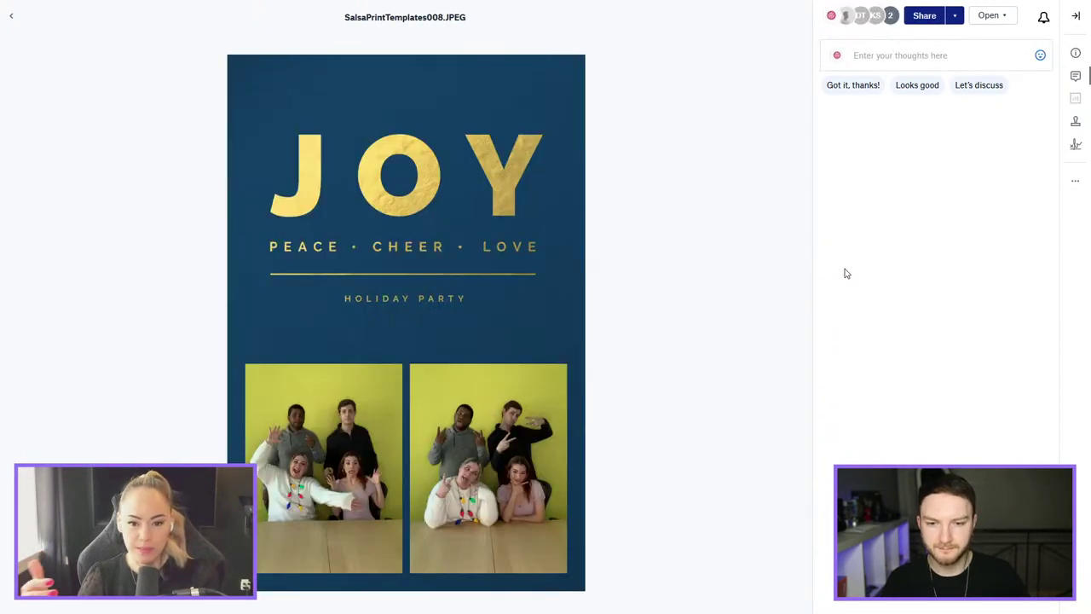
key("Right")
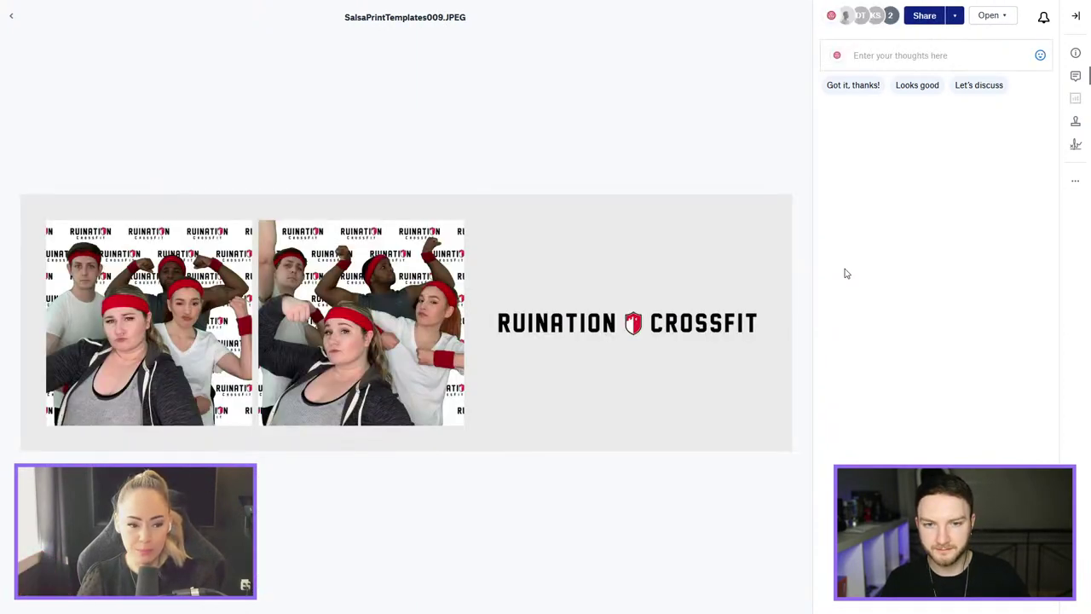
key("Right")
key("Right")
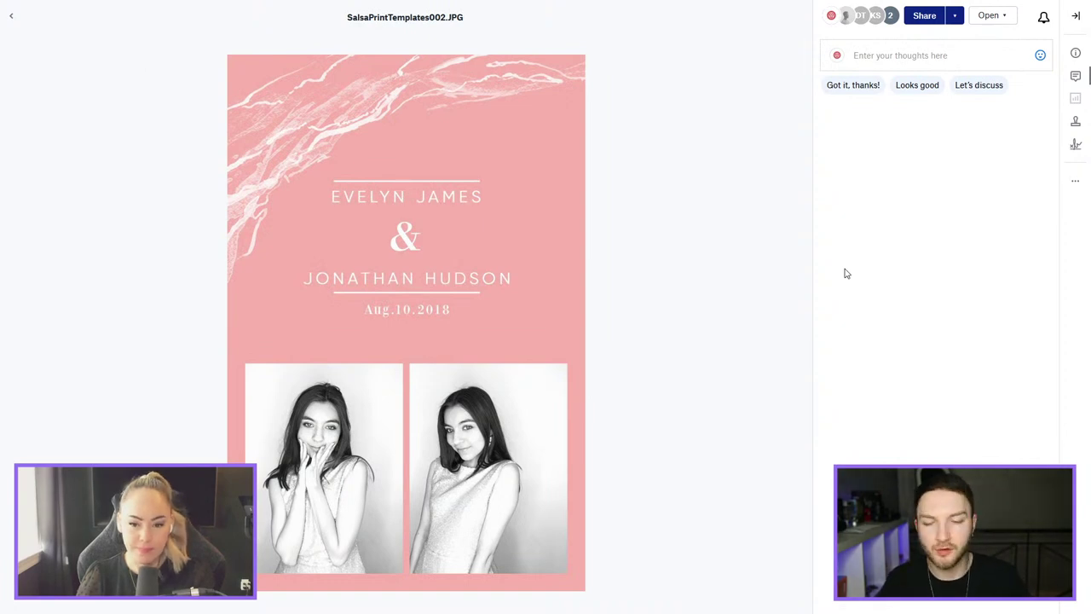
key("Right")
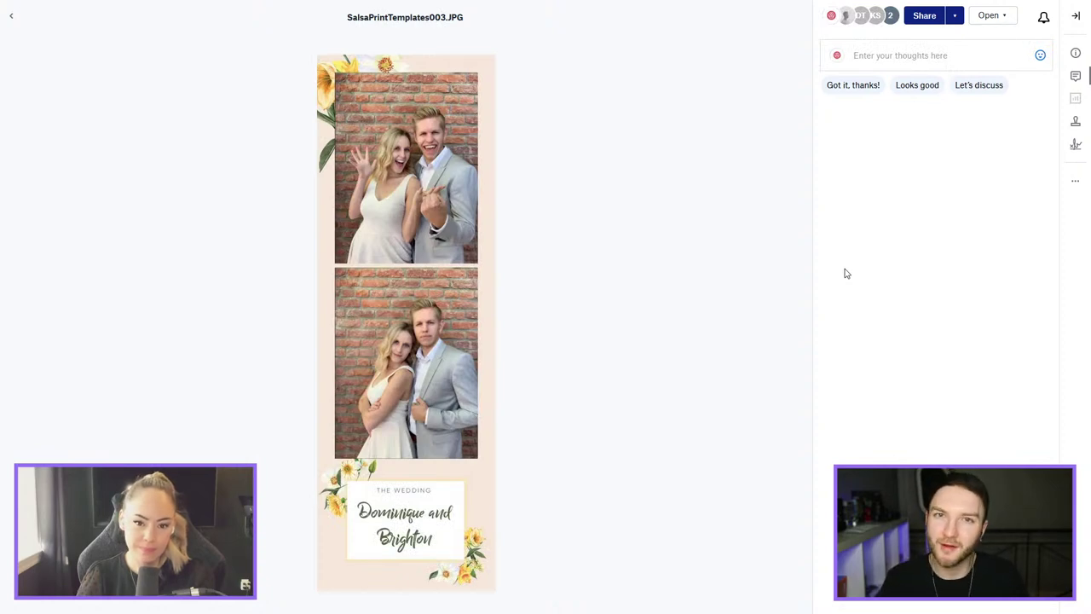
key("Right")
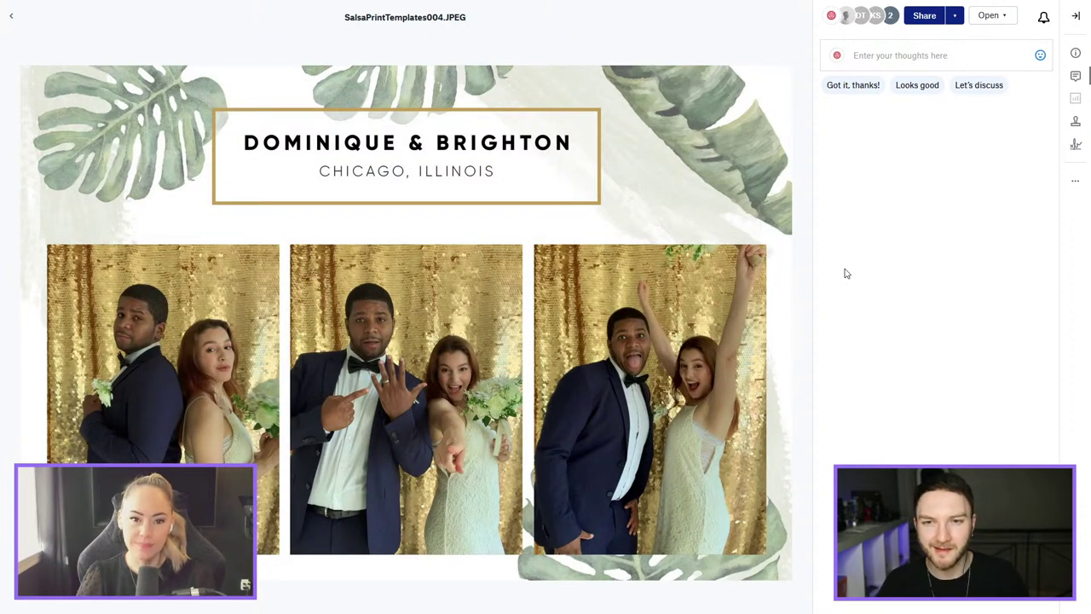
key("Right")
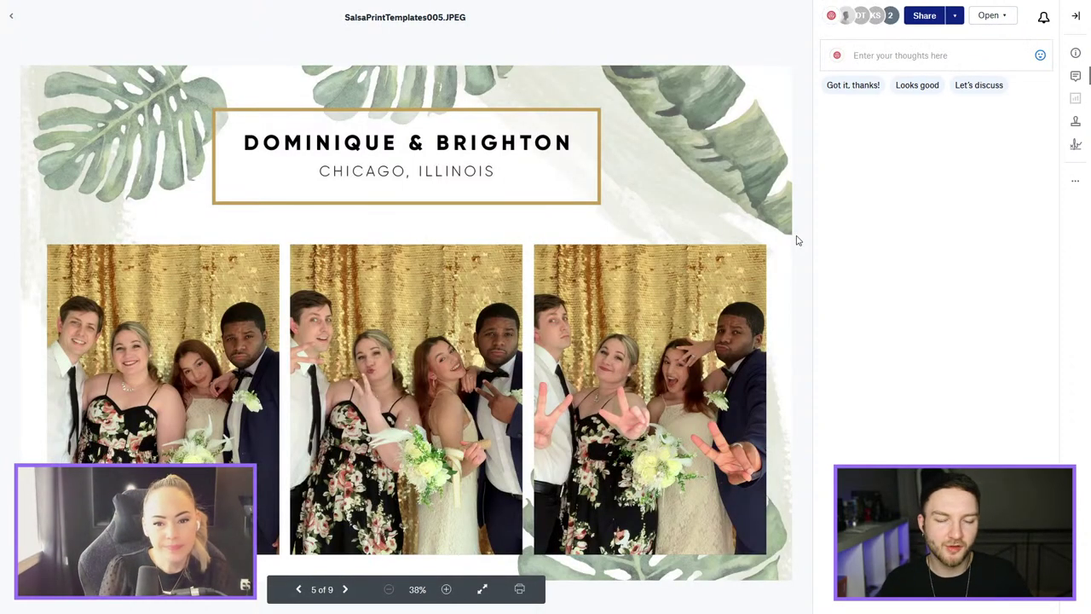
key("Right")
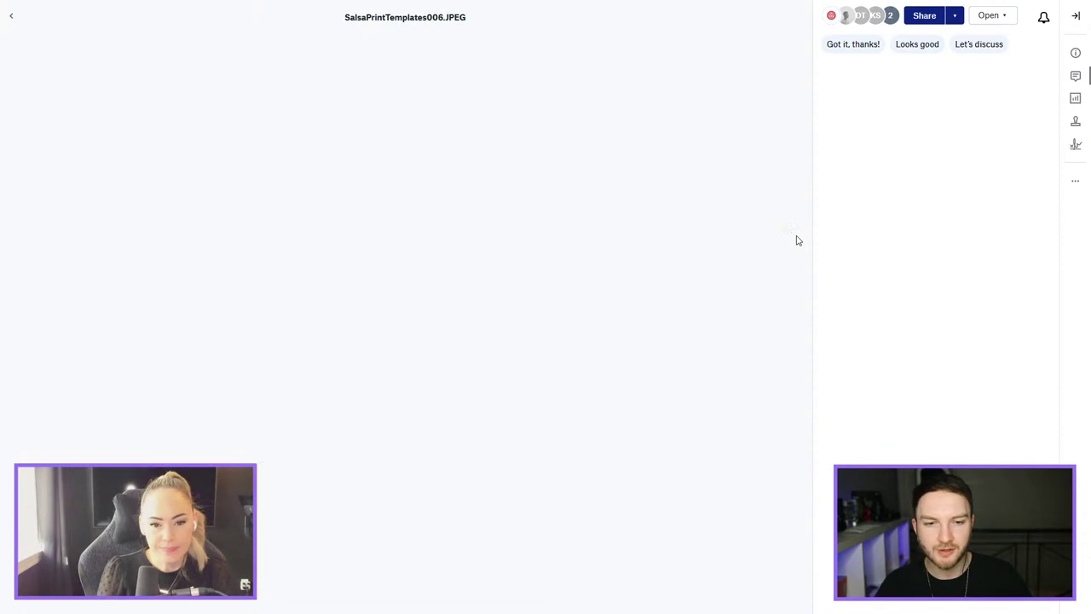
key("Right")
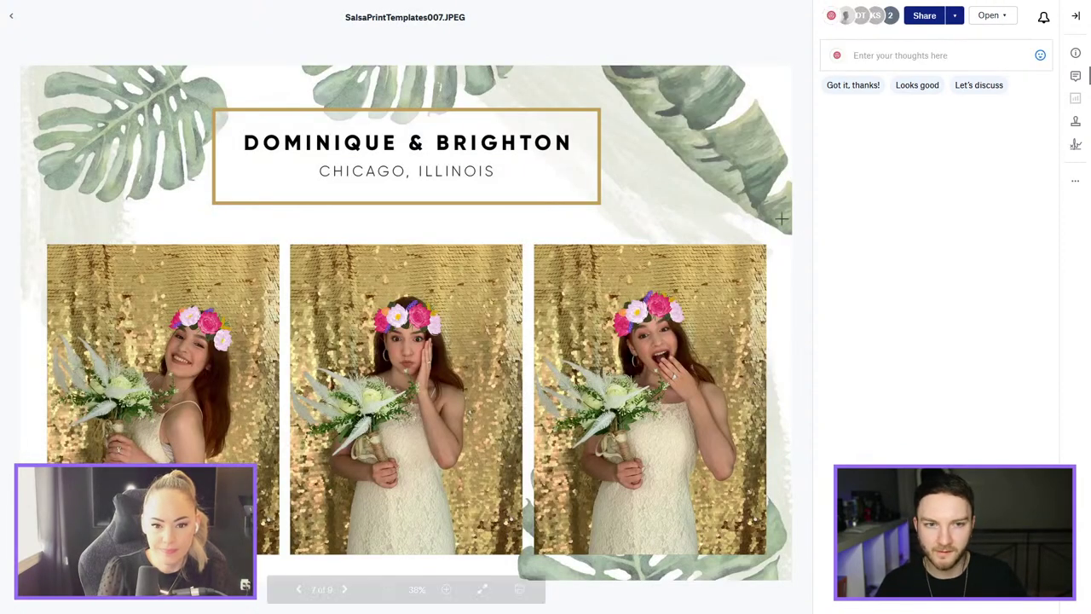
key("Right")
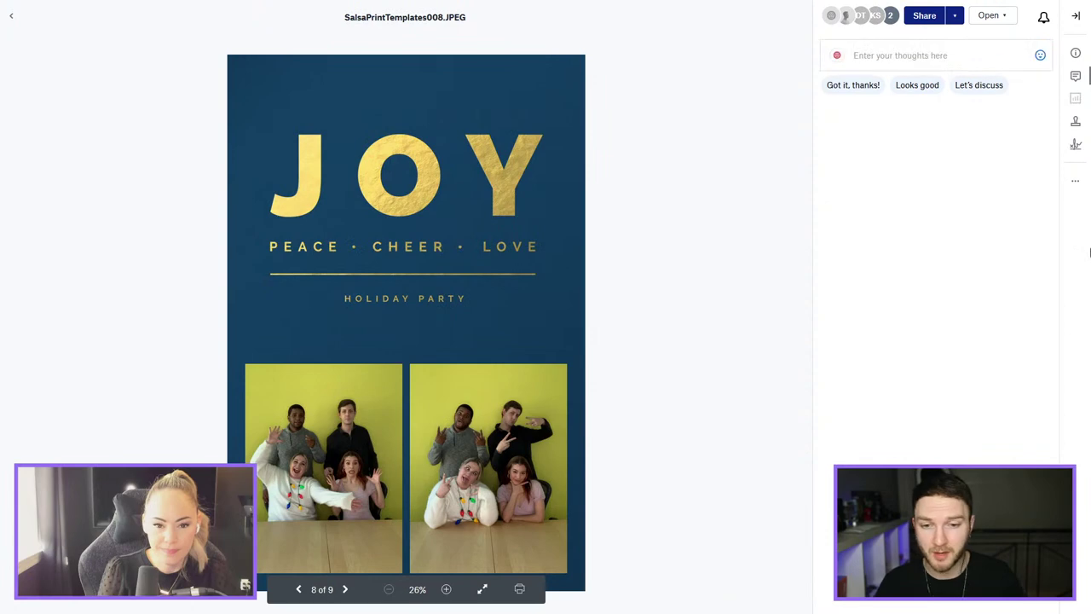
key("Right")
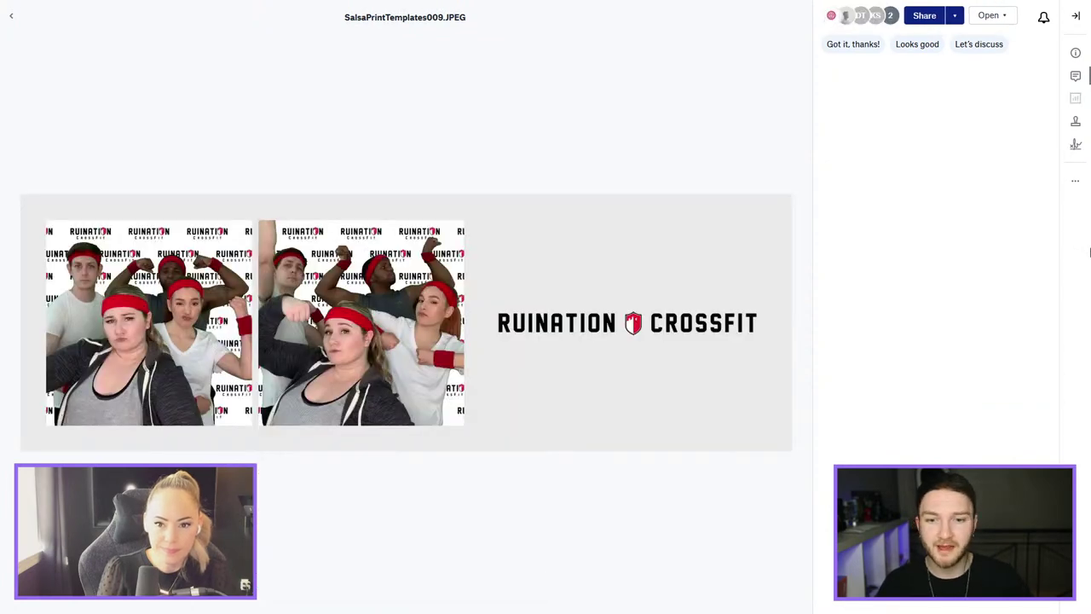
key("Right")
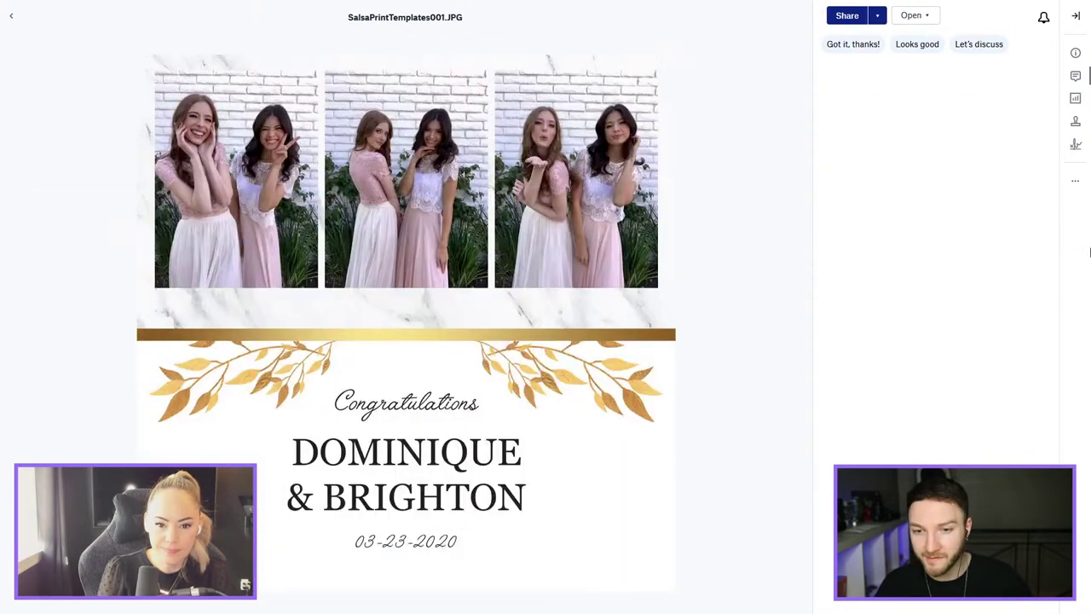
Step: Return to the booth dashboard, view the Photo mode's template settings, and close them along with the event settings
mouse_move(443, 7)
left_click(81, 9)
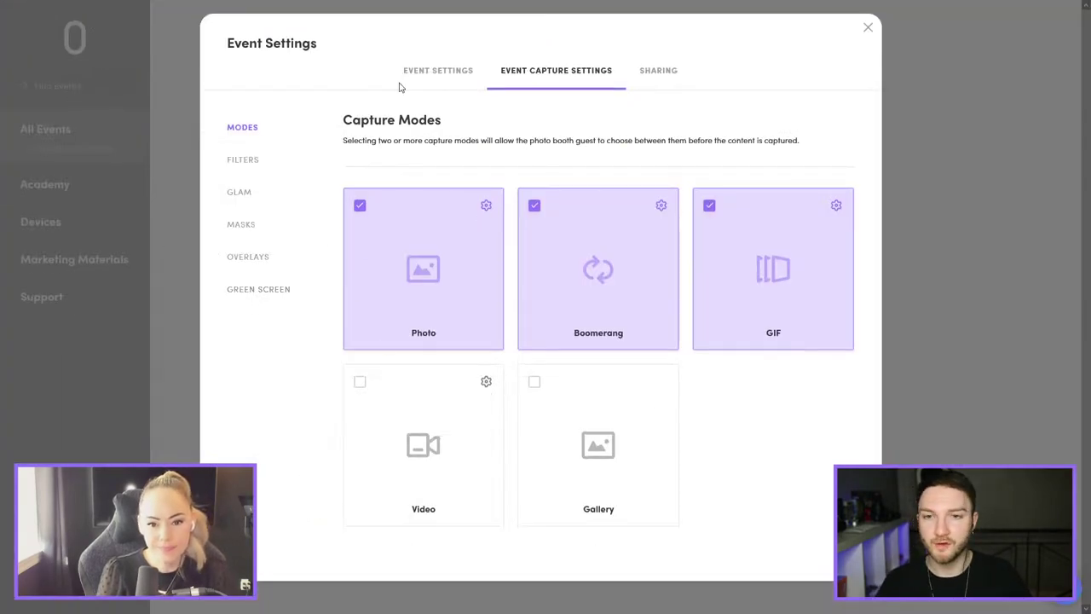
left_click(486, 207)
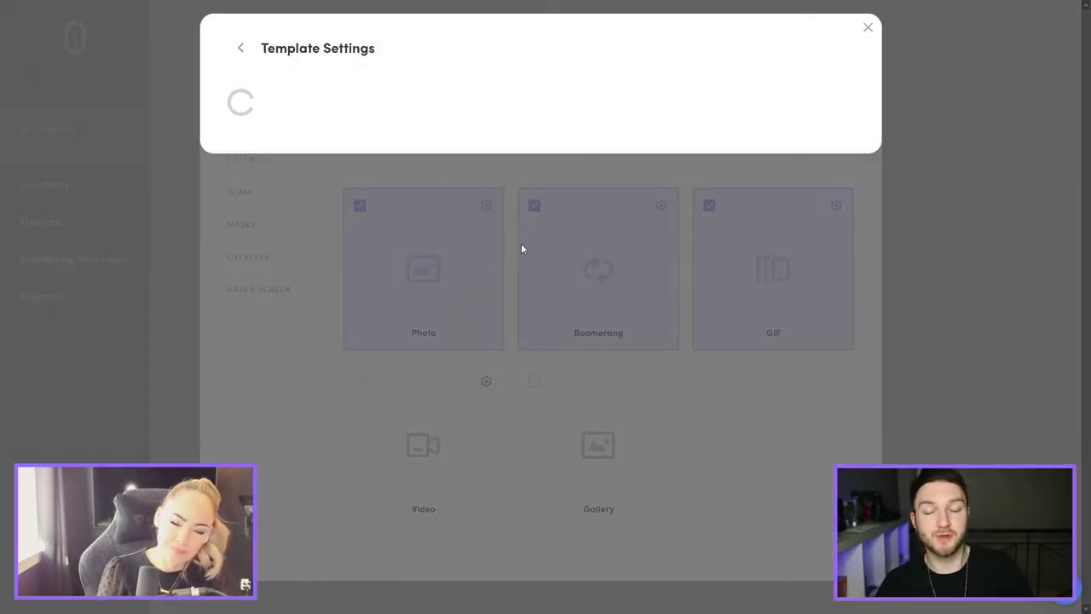
left_click(868, 28)
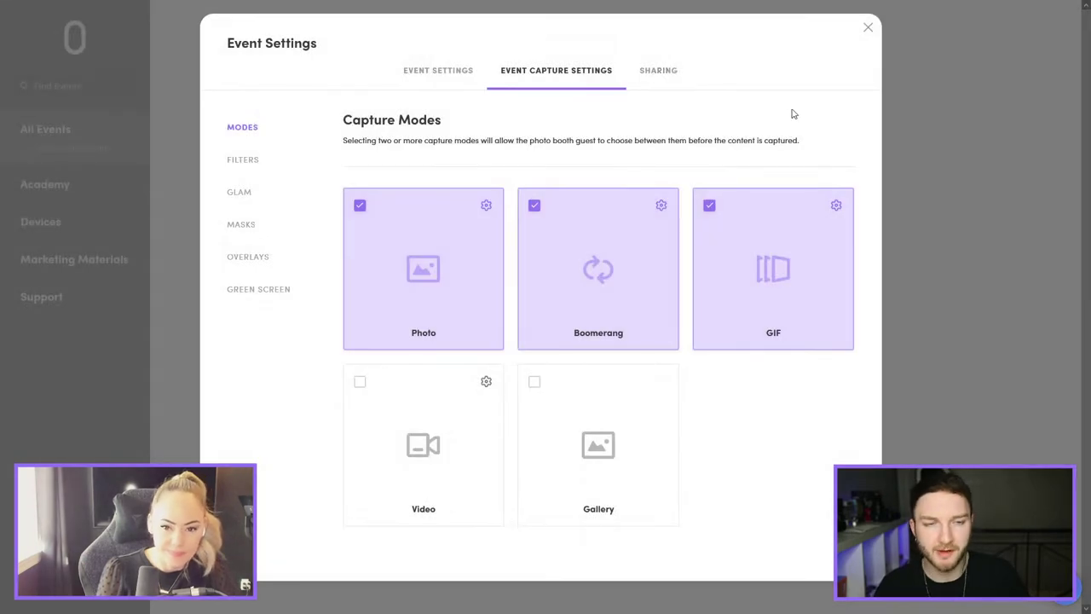
left_click(869, 28)
Step: Open the Photo Templates folder from the marketing materials in Dropbox, view its subfolders, and return to the Marketing Materials page
left_click(108, 275)
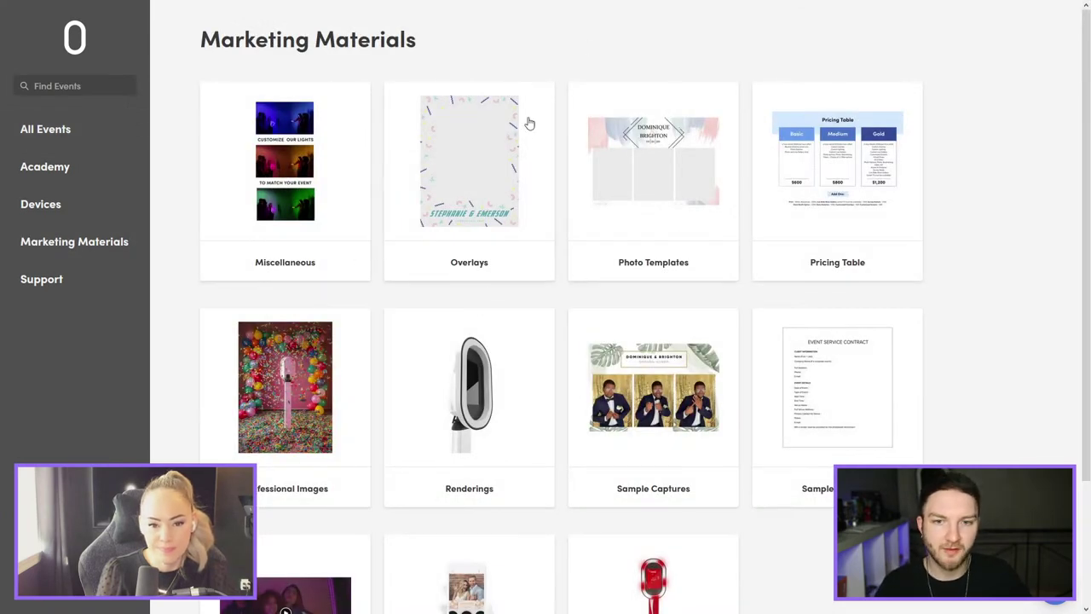
left_click(689, 213)
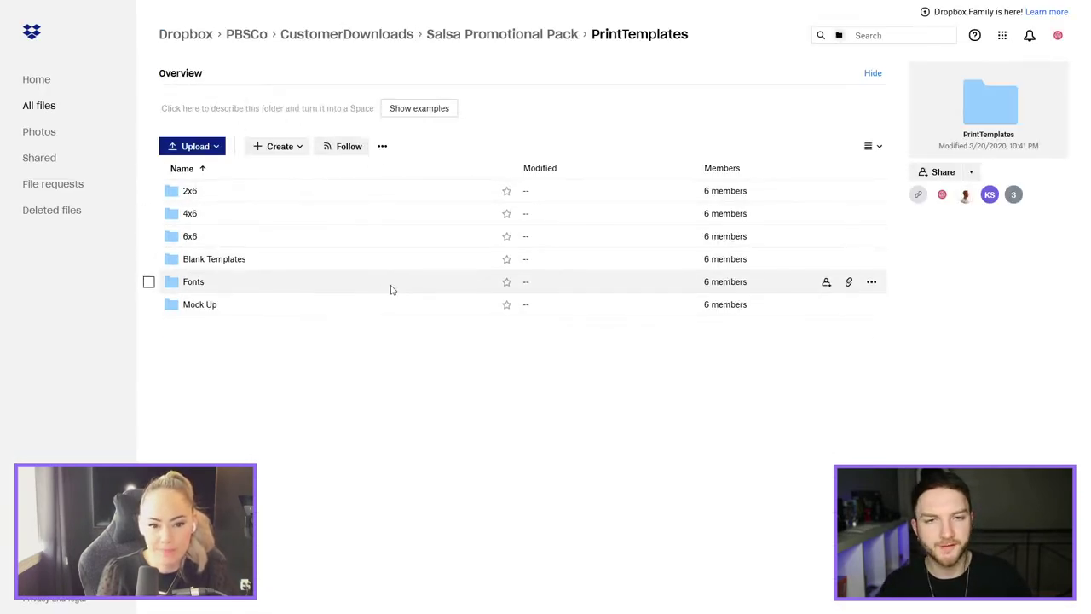
mouse_move(200, 4)
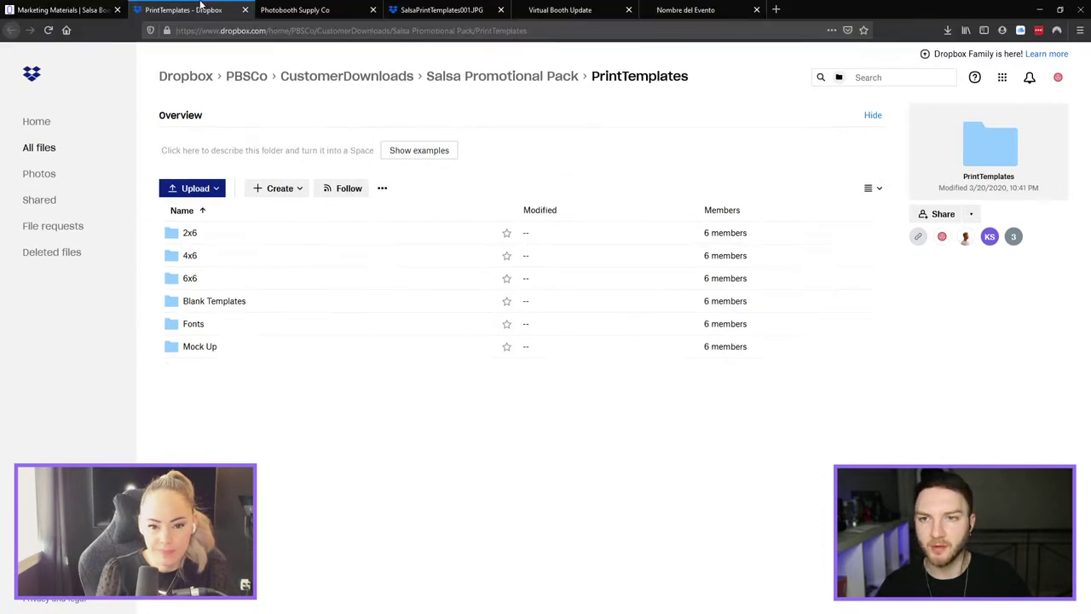
left_click(61, 11)
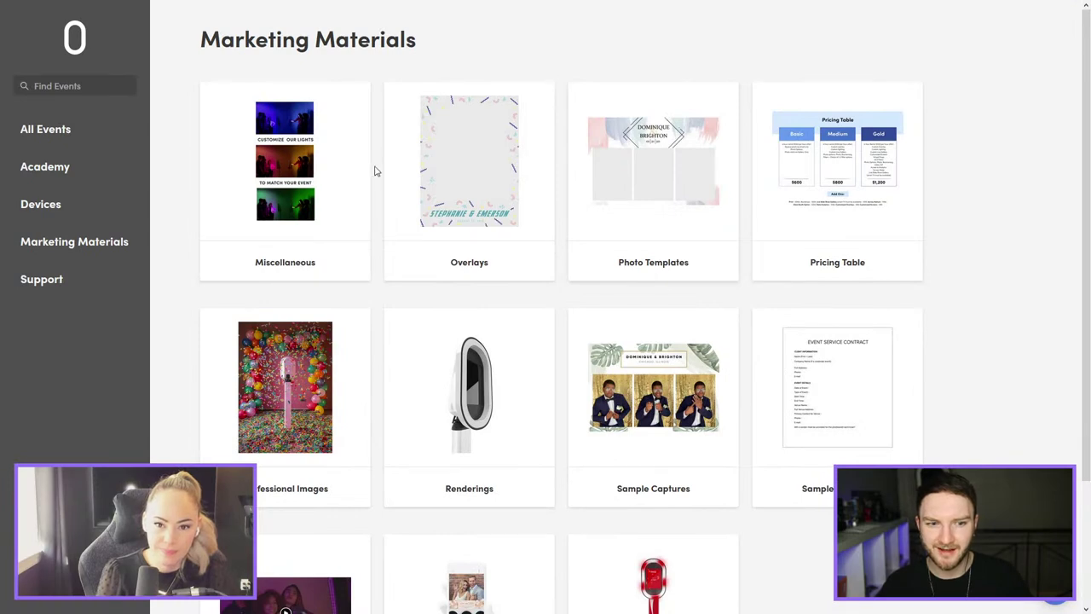
Step: Go back to all events and open the Nombre del Evento event
left_click(113, 128)
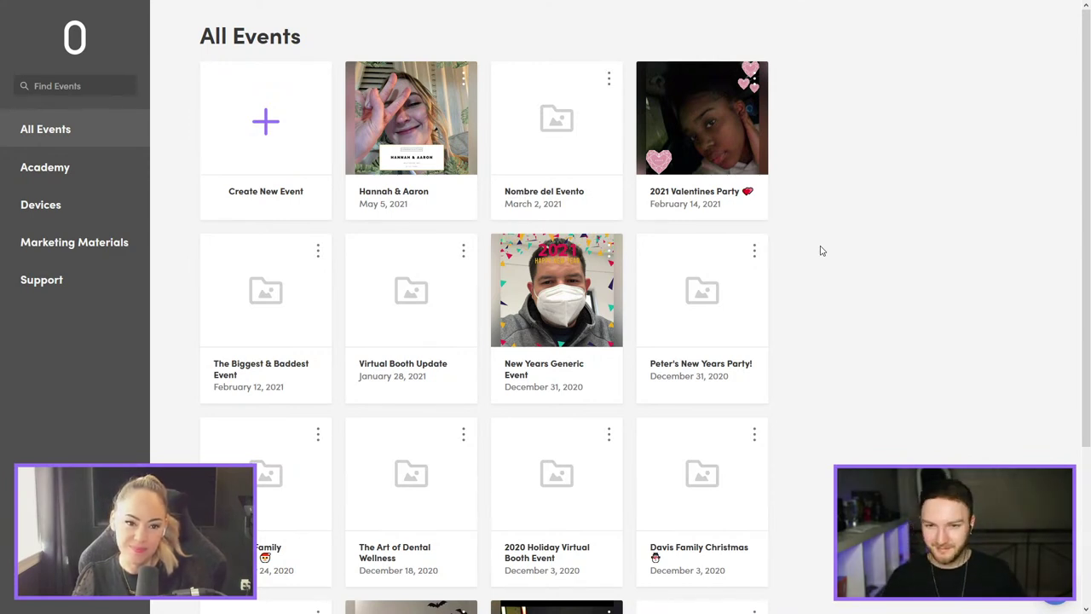
left_click(596, 203)
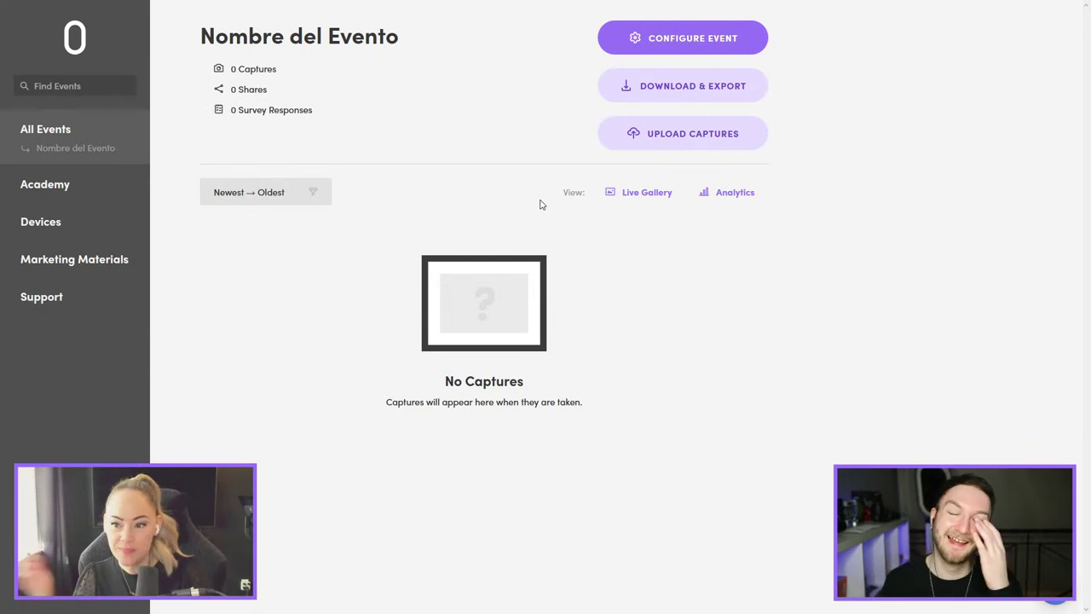
mouse_move(625, 6)
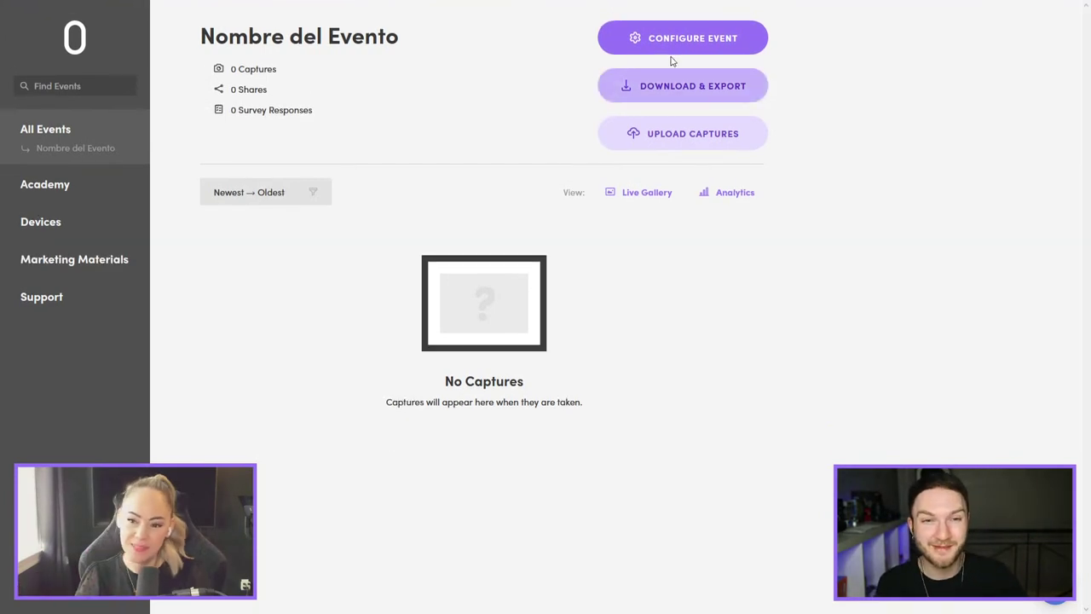
Step: Open the event's mask options in its capture settings and preview the neon multicolour, dark blue and gold face masks
left_click(639, 38)
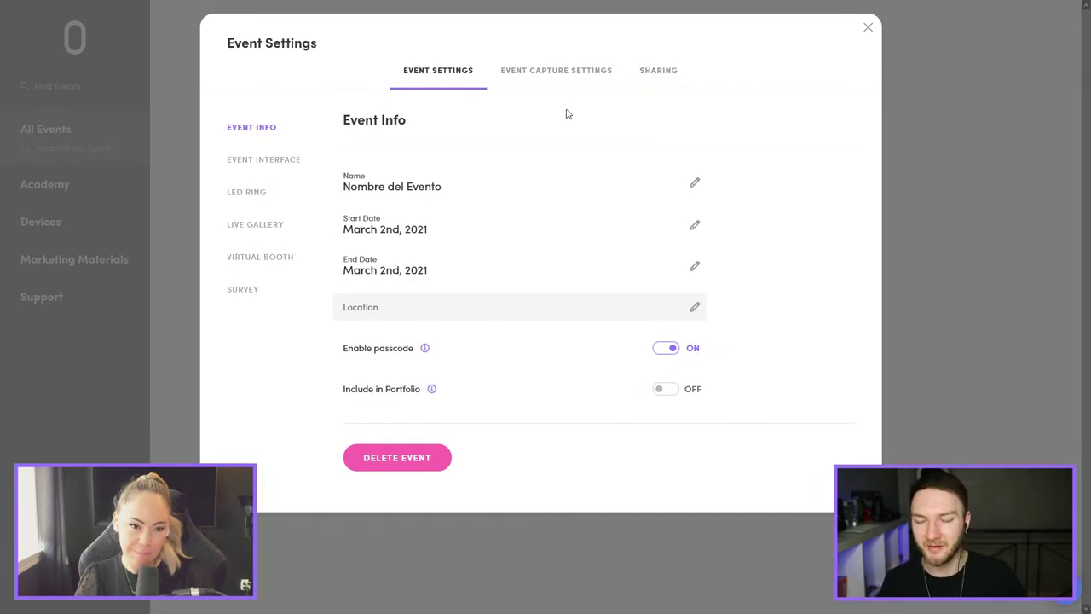
left_click(555, 75)
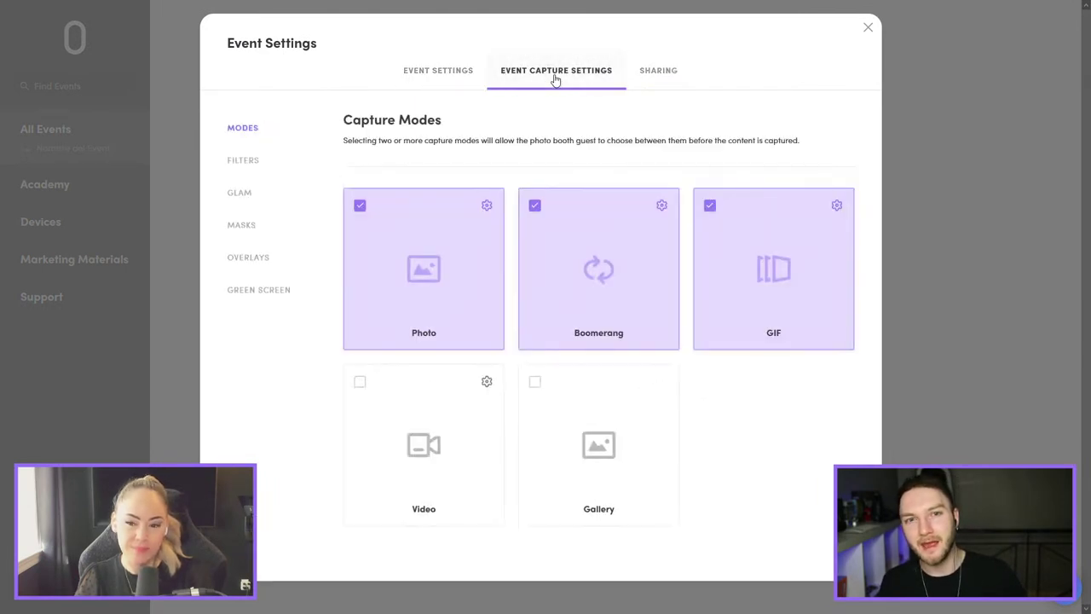
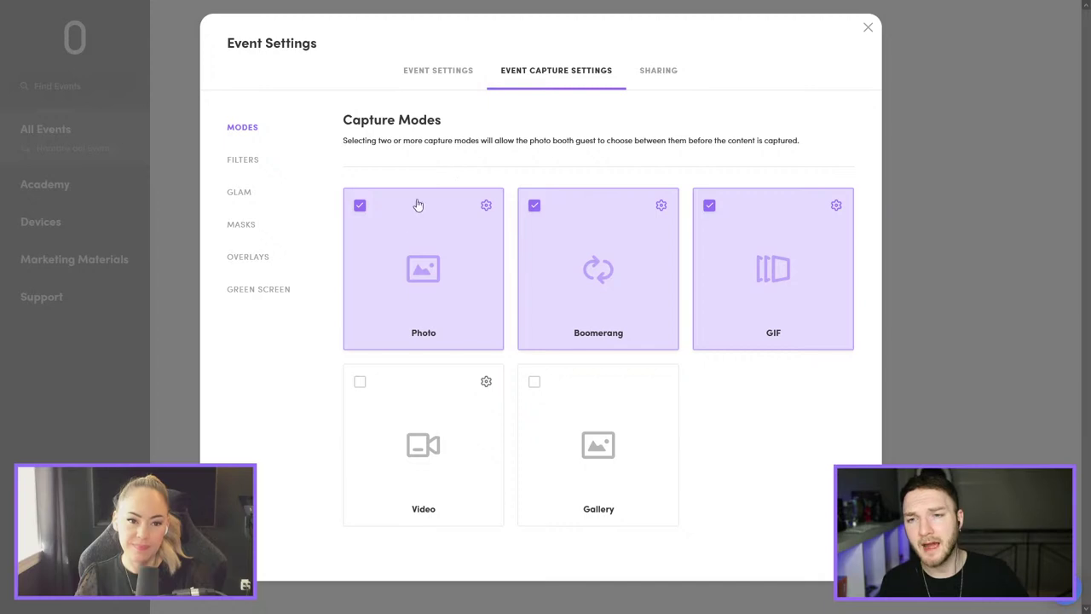
left_click(285, 238)
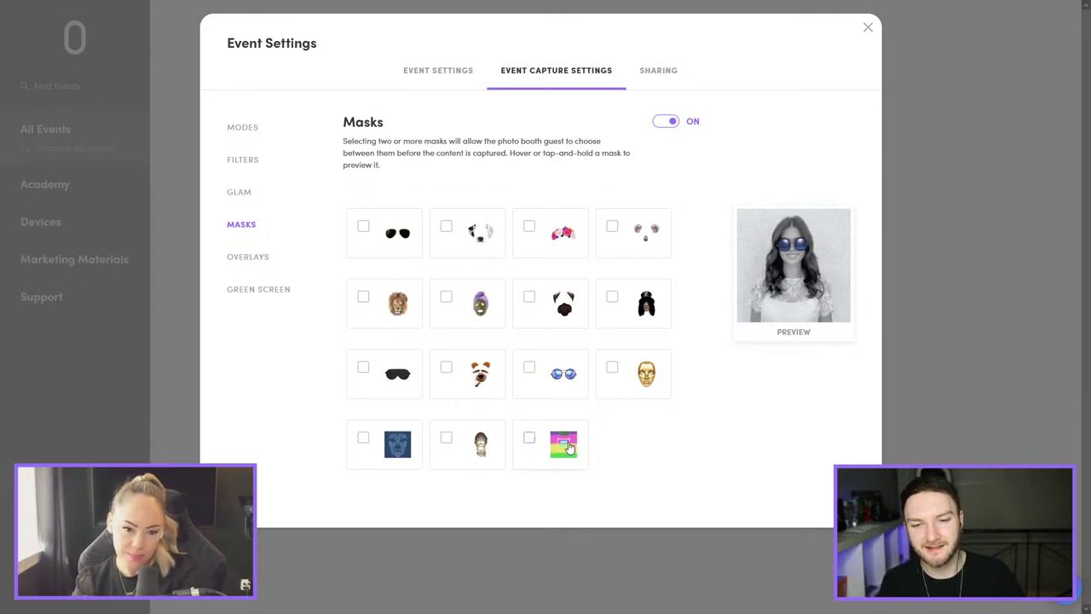
mouse_move(568, 448)
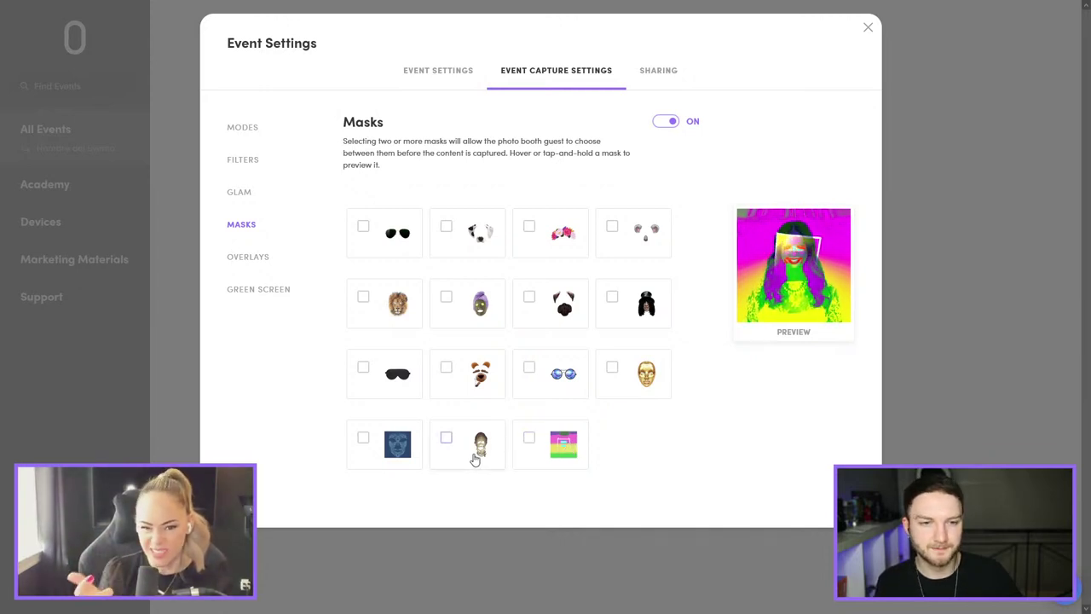
mouse_move(419, 458)
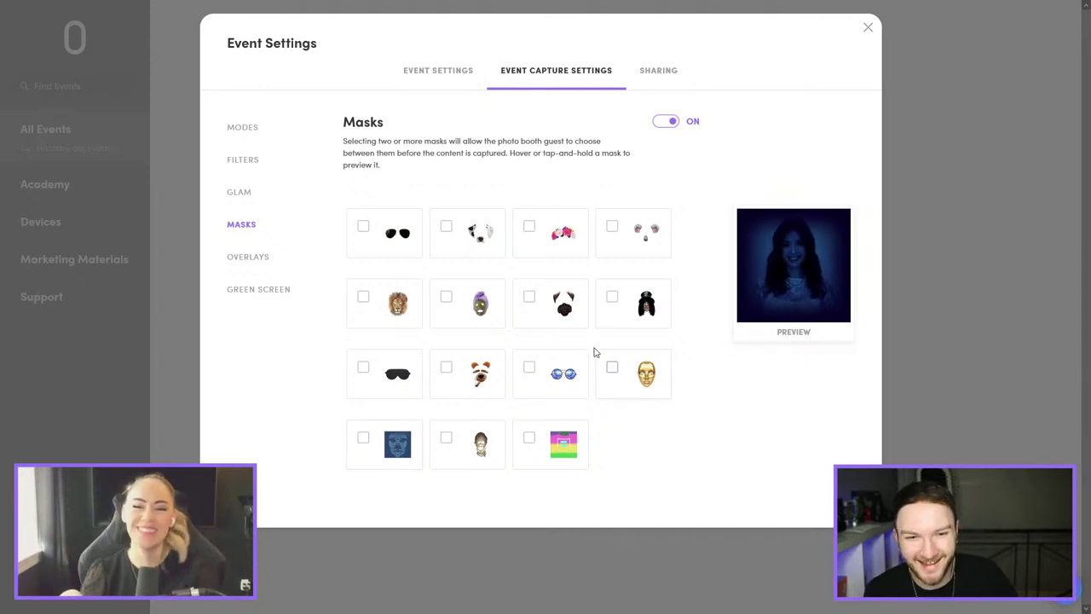
mouse_move(637, 372)
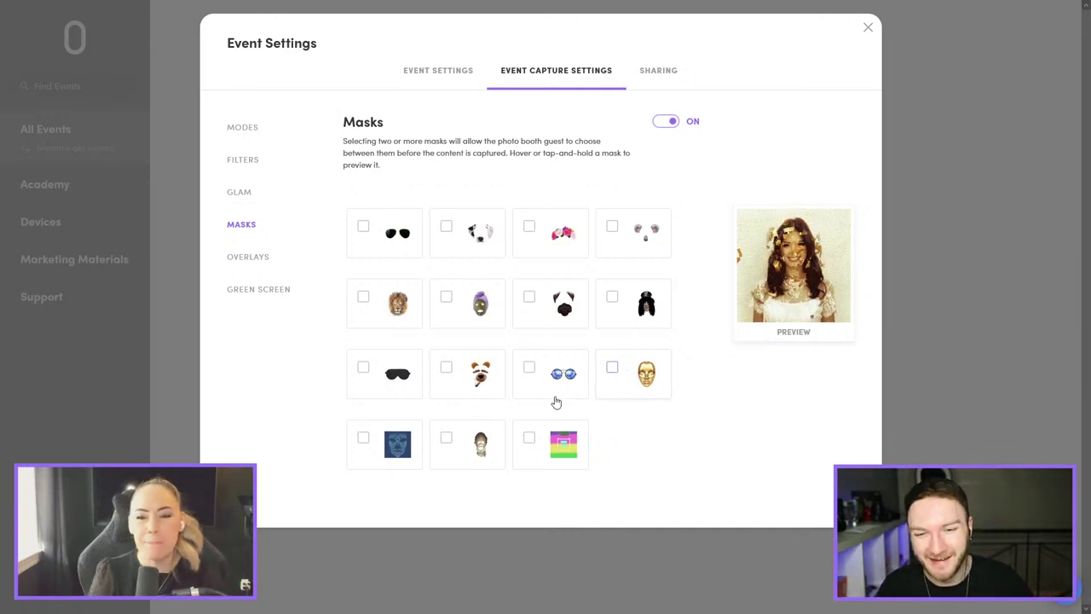
mouse_move(383, 460)
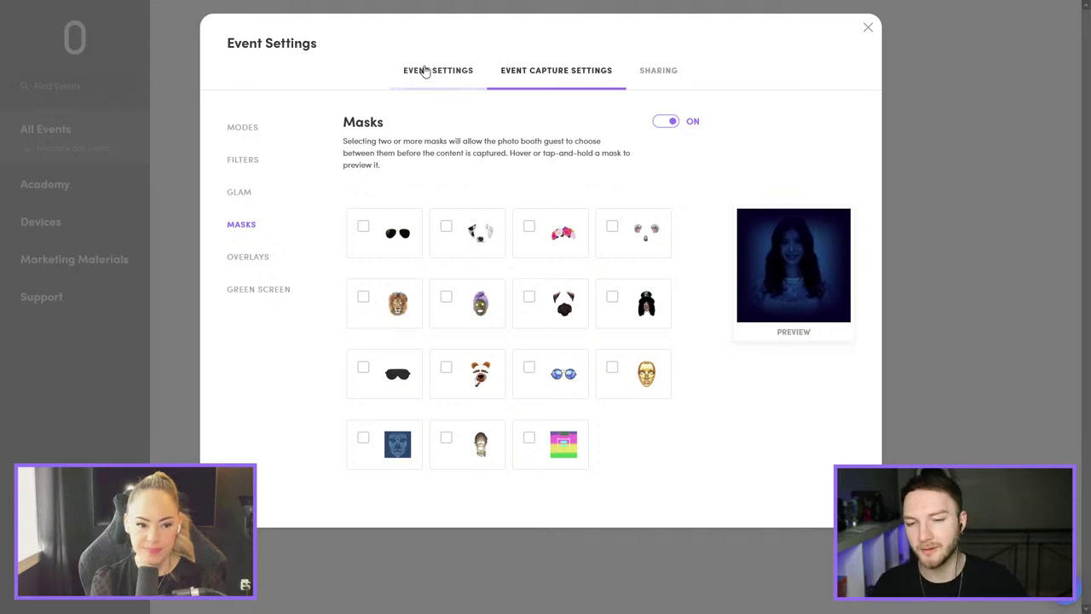
Step: Turn on Hands-Free Mode in the event's interface settings and dismiss its information dialog
left_click(426, 69)
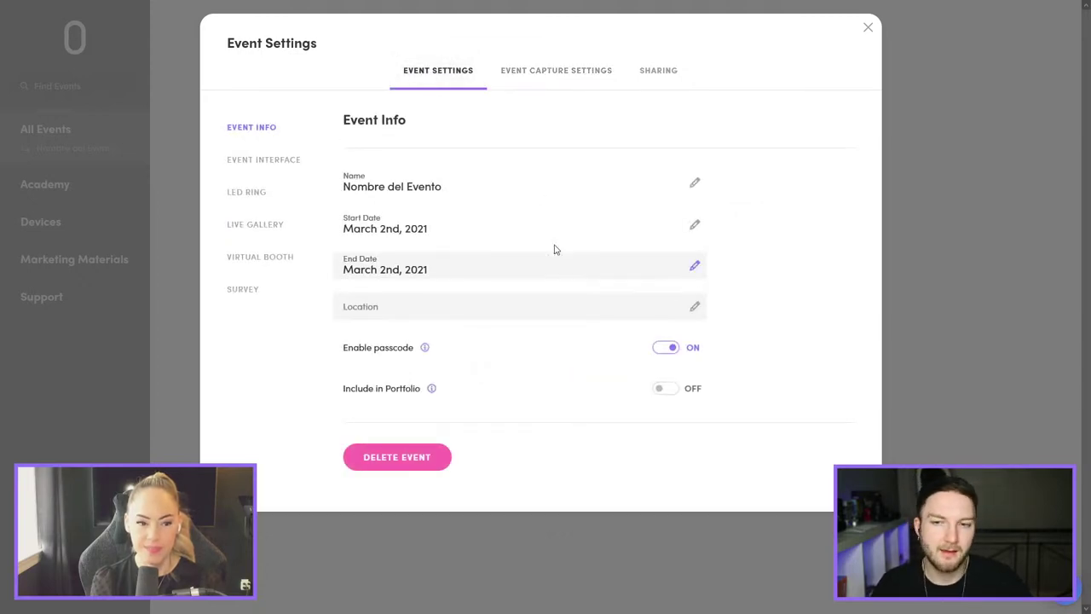
left_click(283, 159)
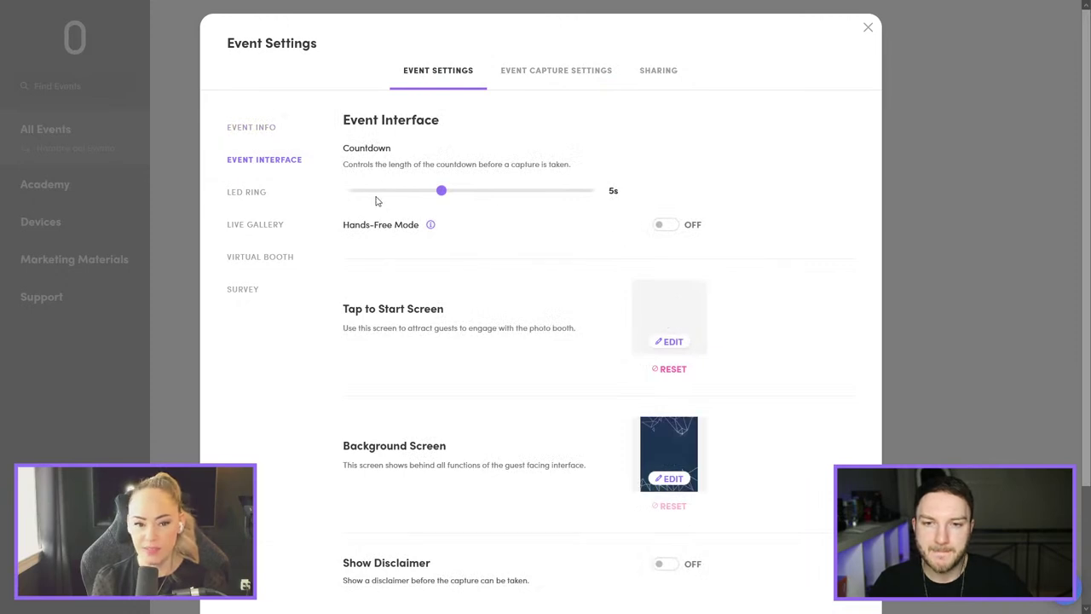
left_click(664, 225)
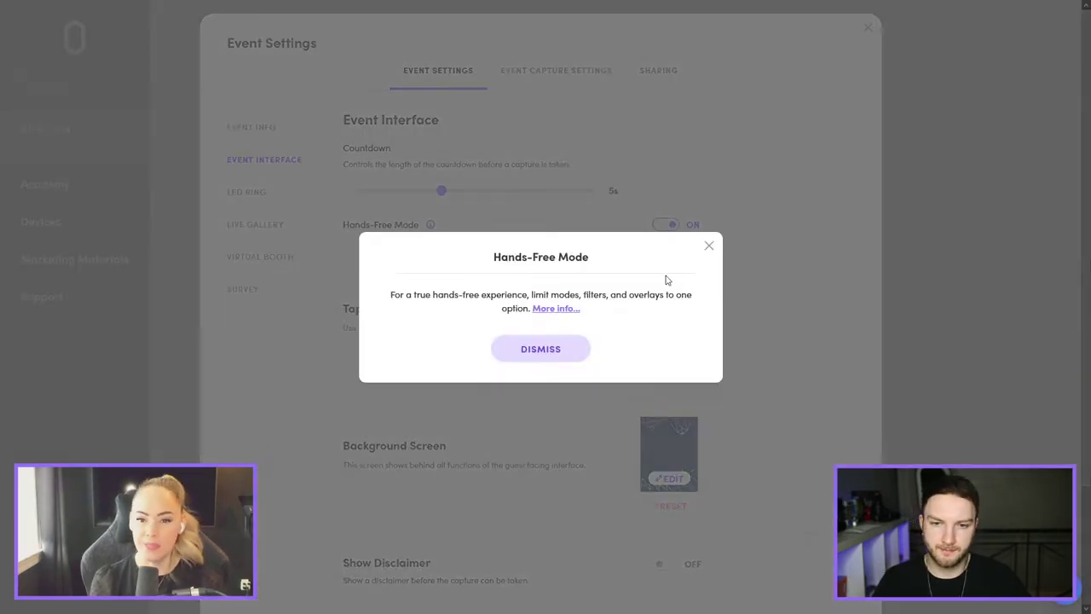
left_click(541, 348)
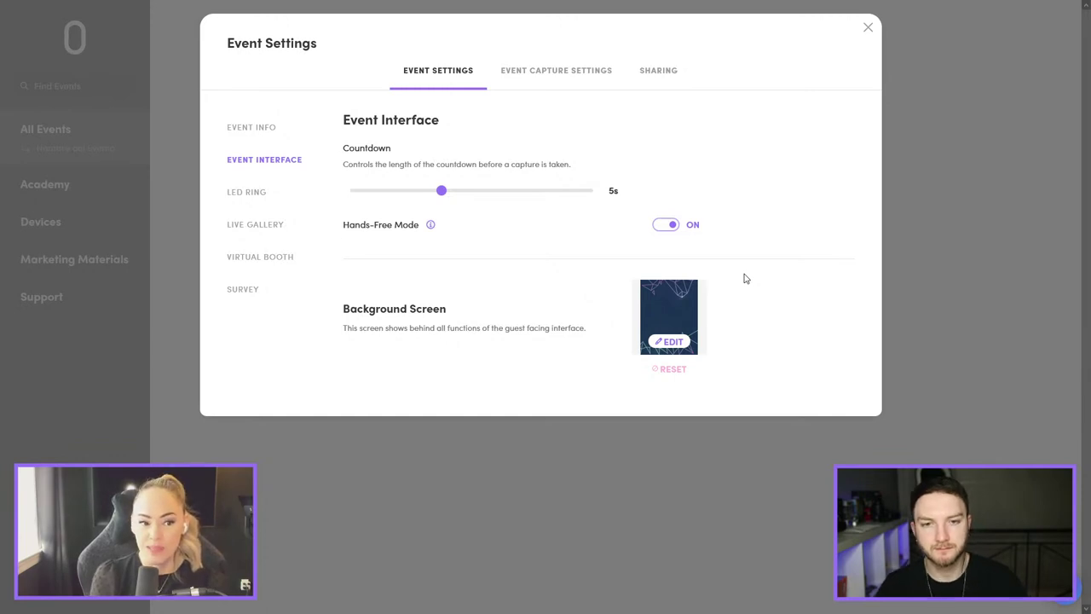
Step: Enable QR Code sharing for the event
left_click(656, 73)
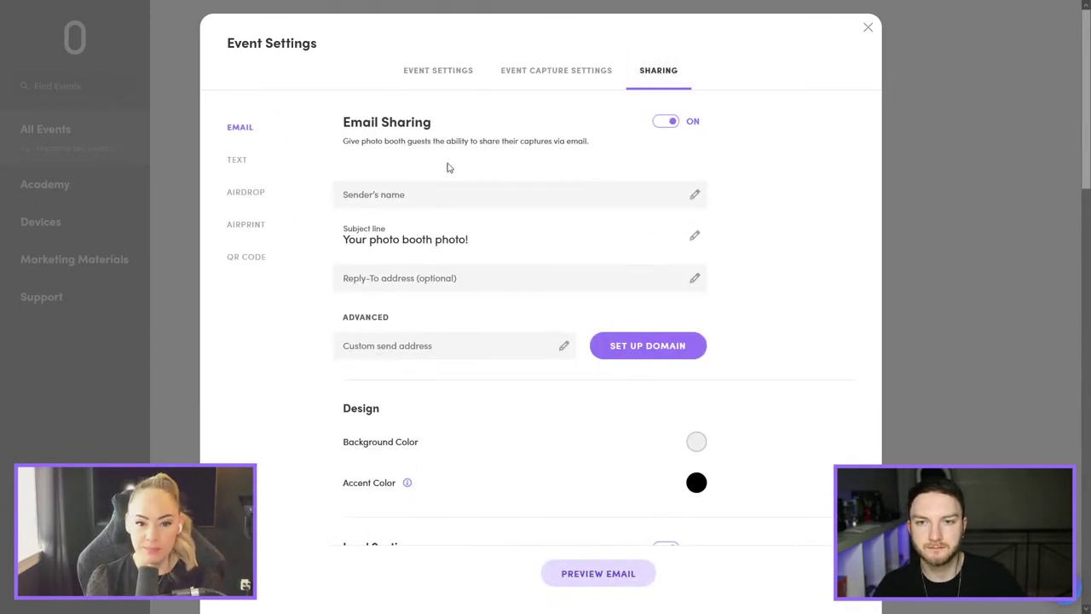
left_click(251, 256)
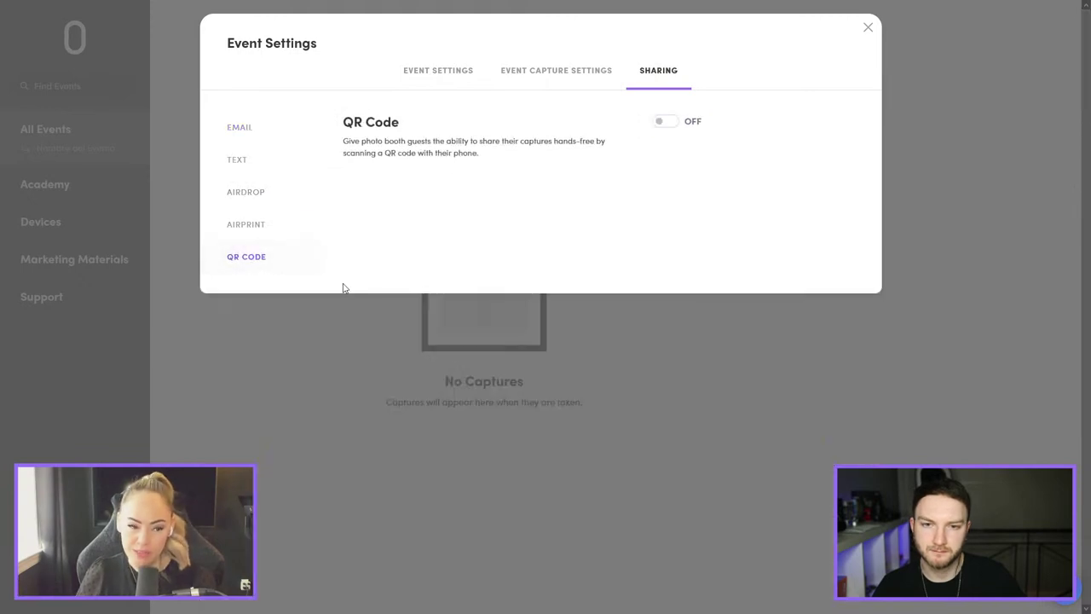
left_click(661, 122)
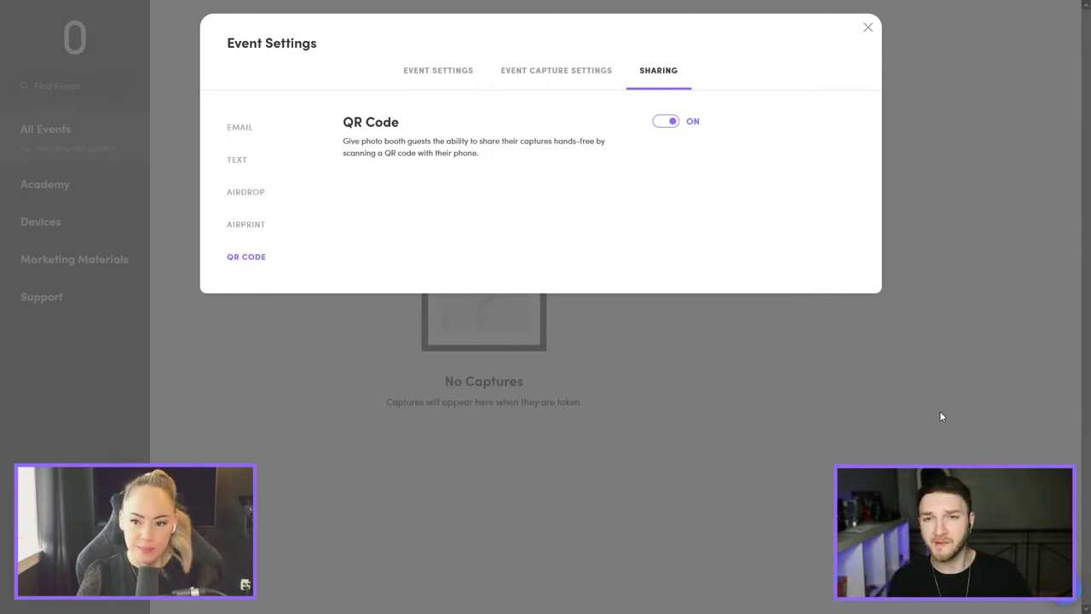
Step: Examine the event's Virtual Booth settings, highlighting the Capture Modes and Glam descriptions
left_click(452, 75)
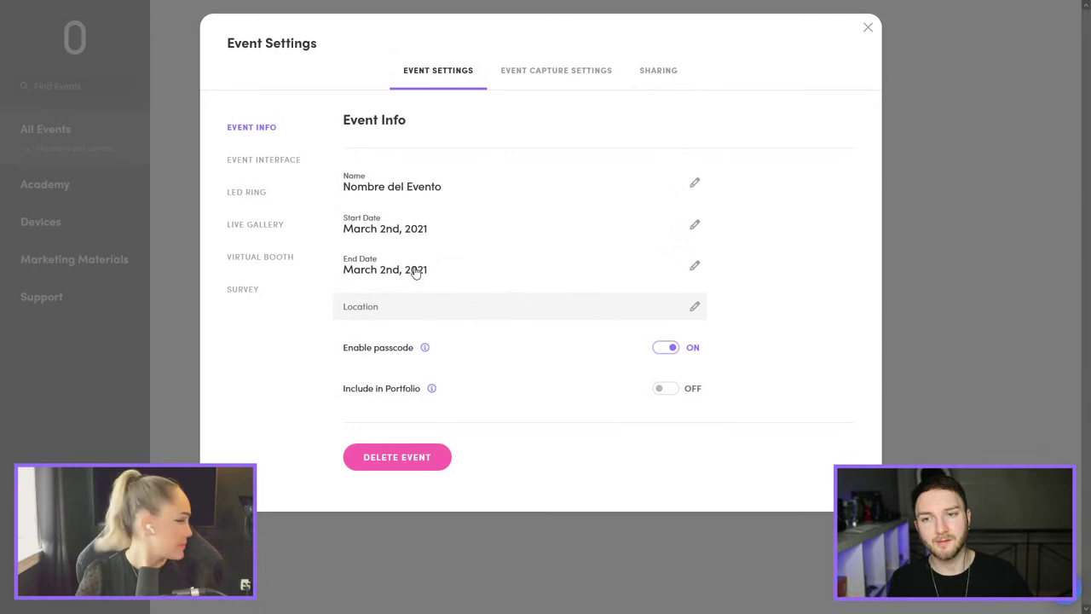
left_click(272, 257)
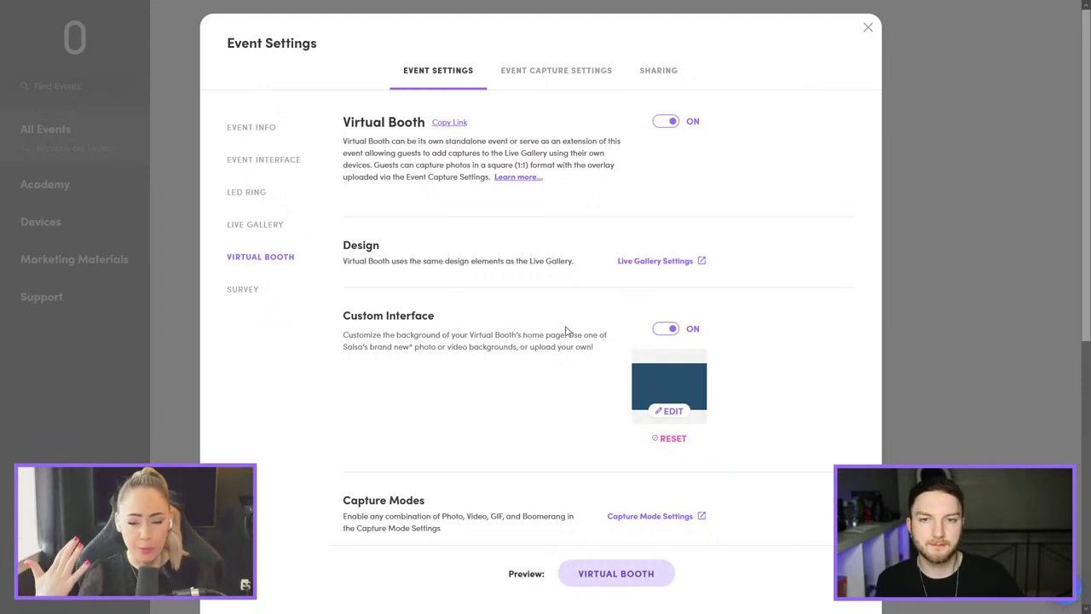
scroll(567, 330, "down", 1)
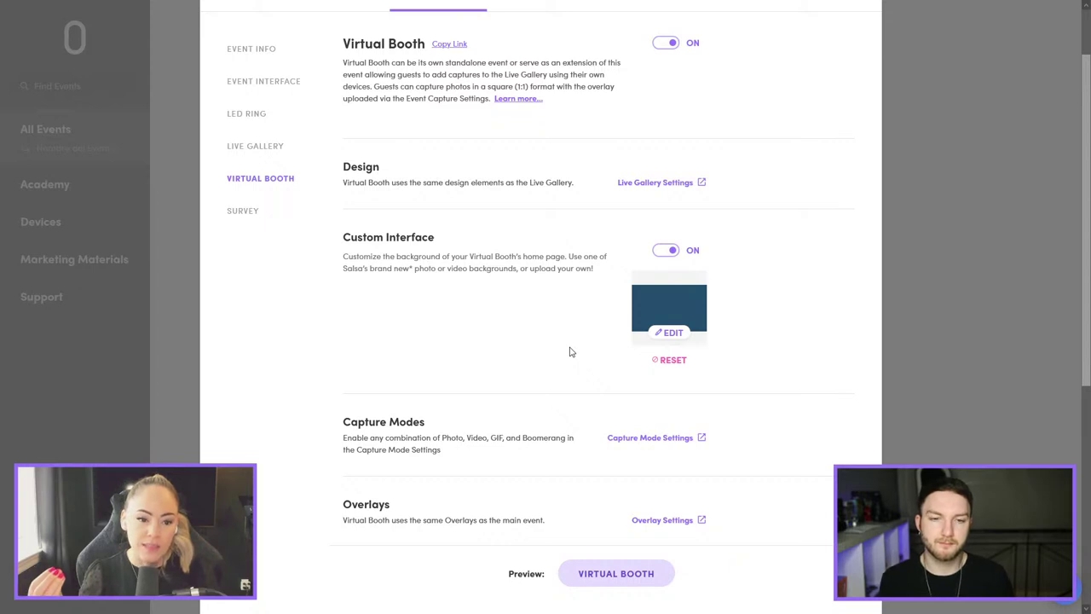
scroll(533, 296, "down", 1)
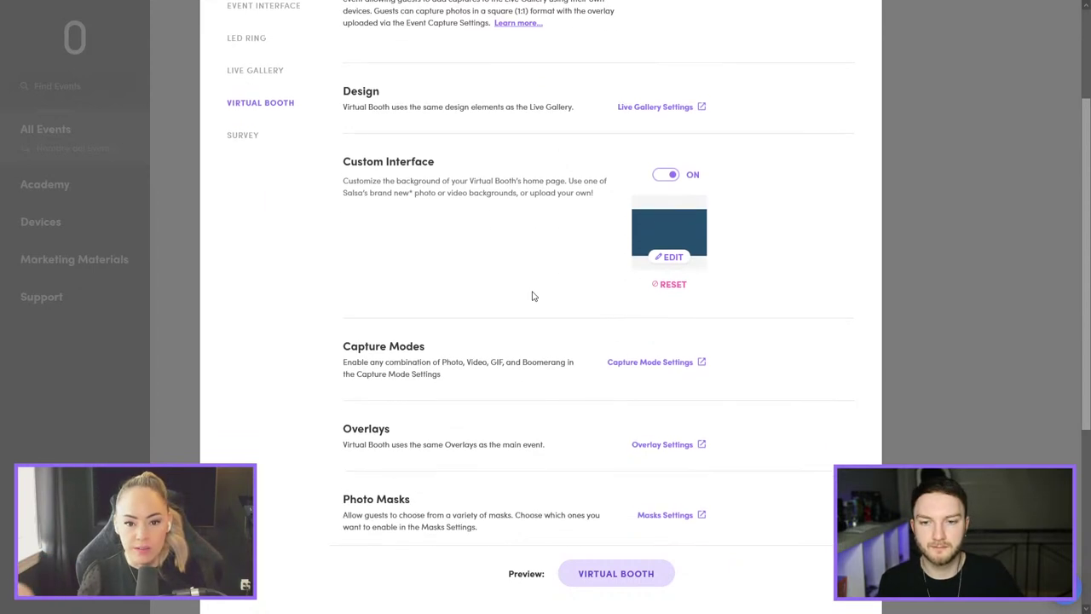
scroll(537, 303, "down", 2)
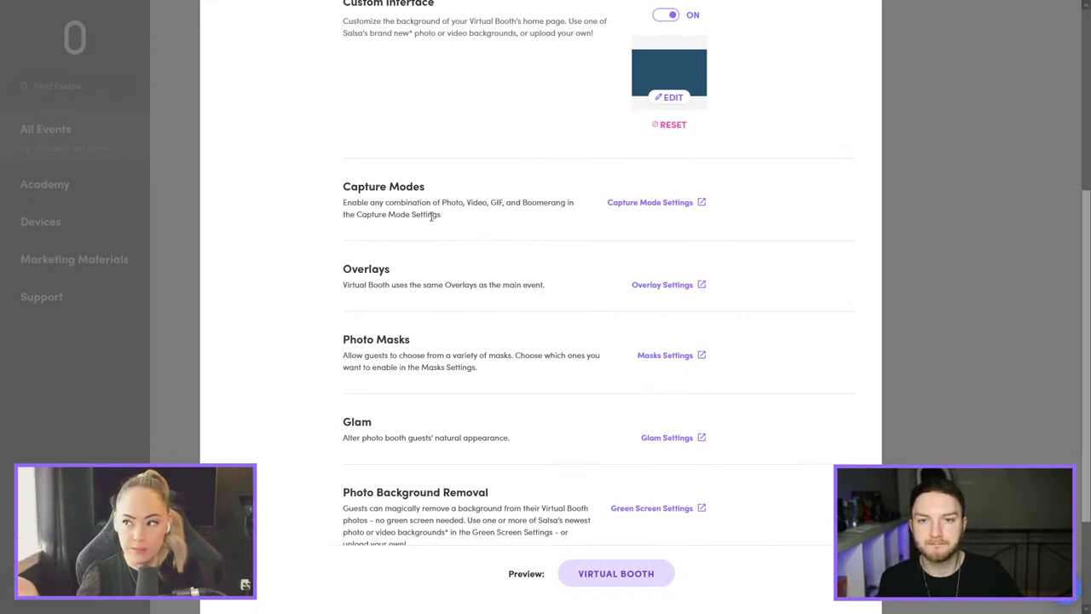
left_click_drag(432, 216, 343, 202)
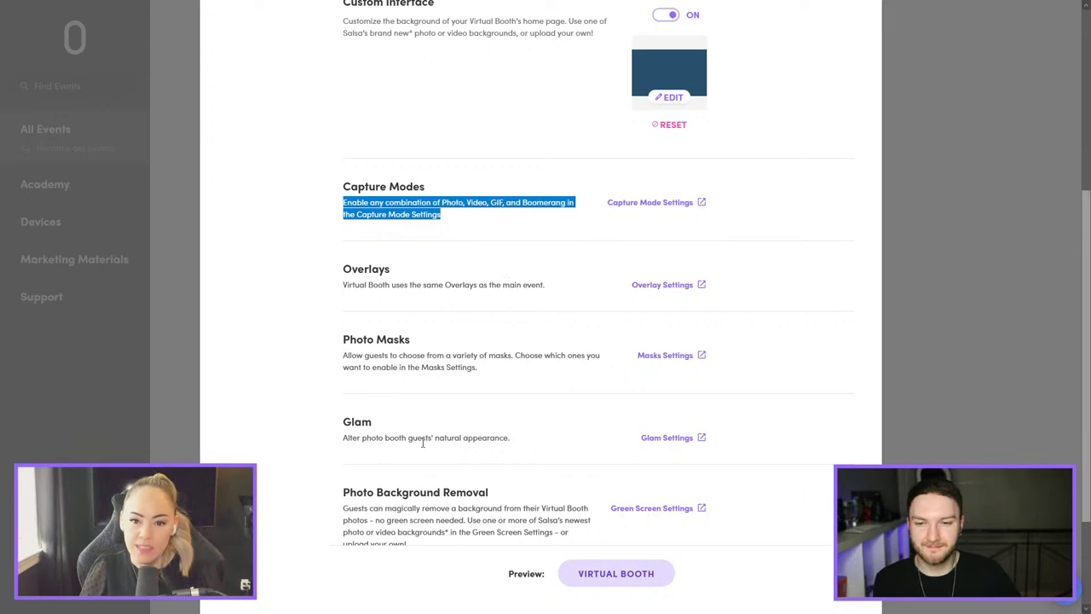
left_click_drag(490, 438, 358, 4)
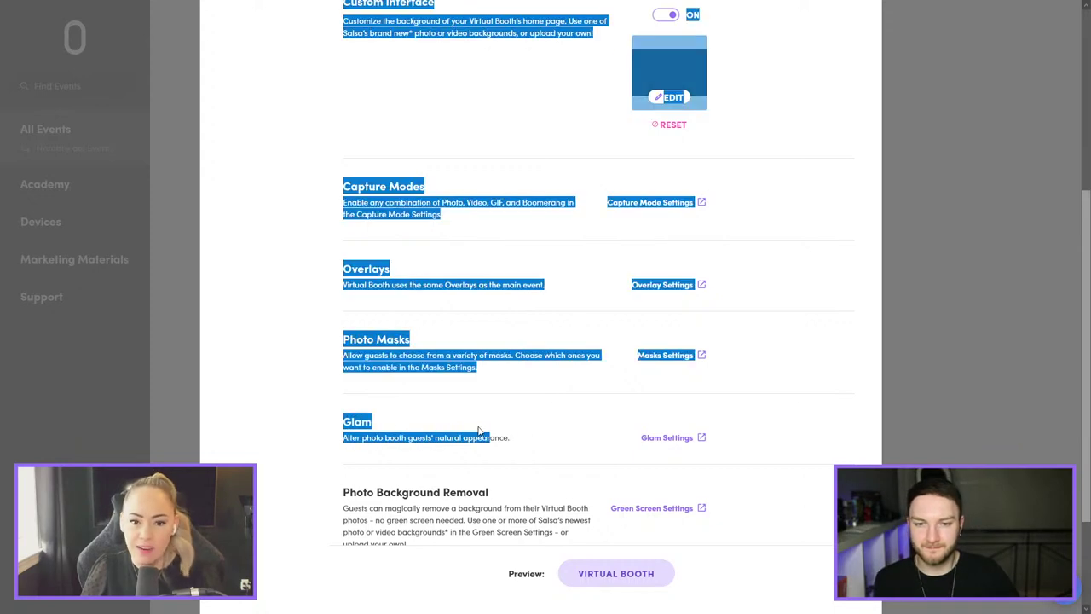
left_click_drag(524, 443, 335, 421)
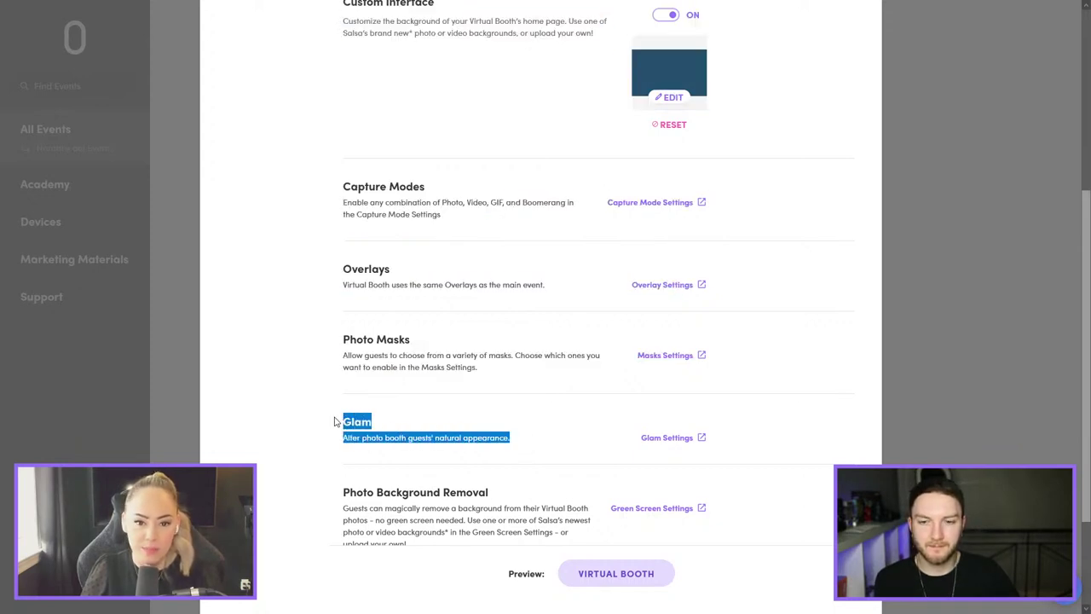
Step: Highlight the Photo Background Removal description, view the remaining Virtual Booth options through Terms and Conditions, and clear the text selection
scroll(324, 418, "down", 1)
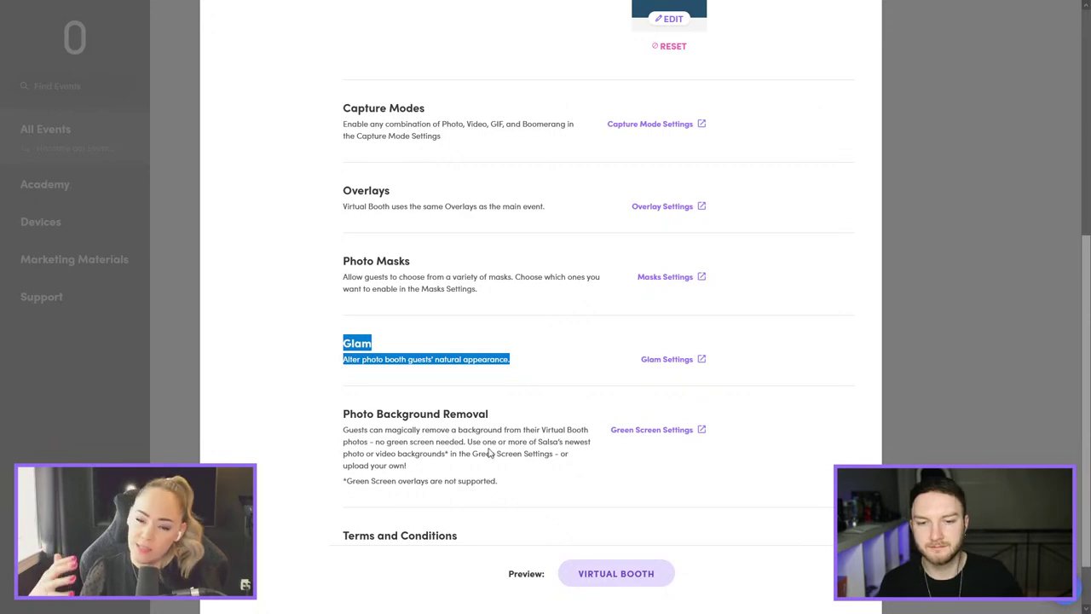
left_click_drag(515, 483, 322, 420)
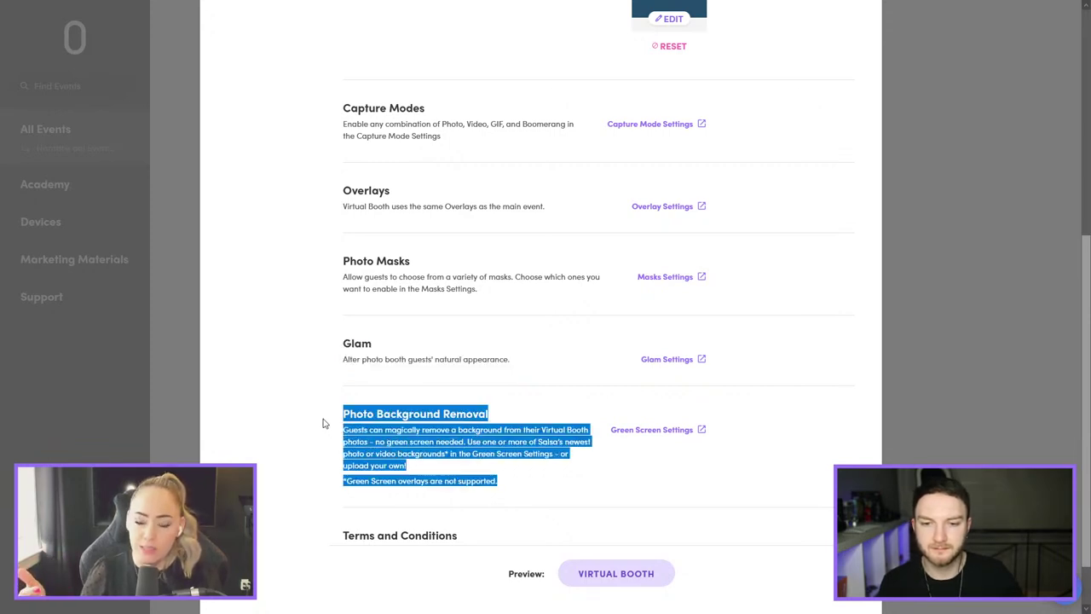
left_click(322, 419)
left_click_drag(510, 484, 332, 413)
scroll(317, 451, "down", 1)
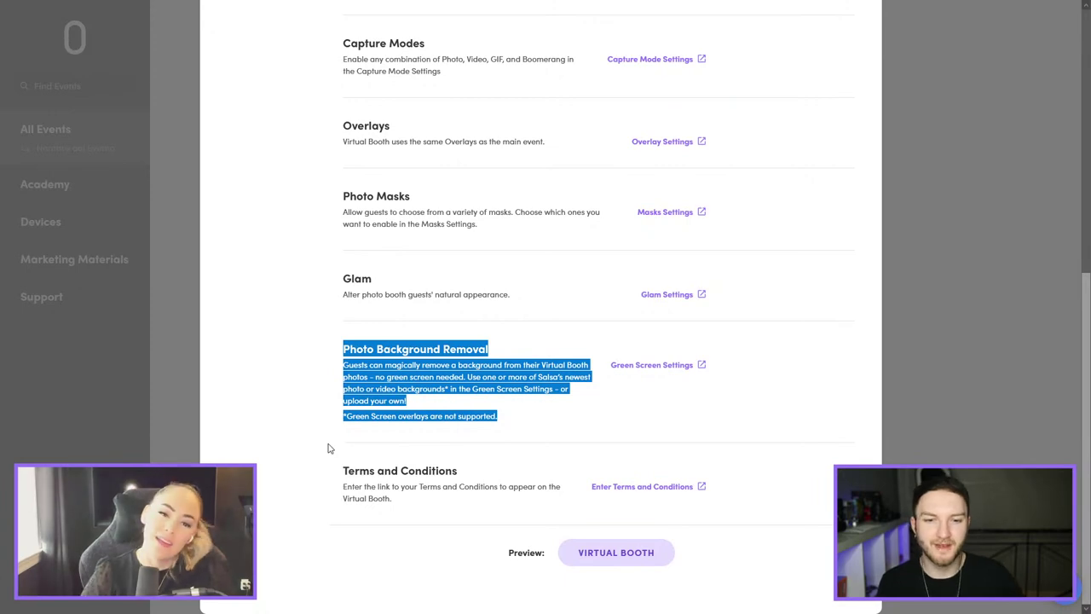
left_click(928, 294)
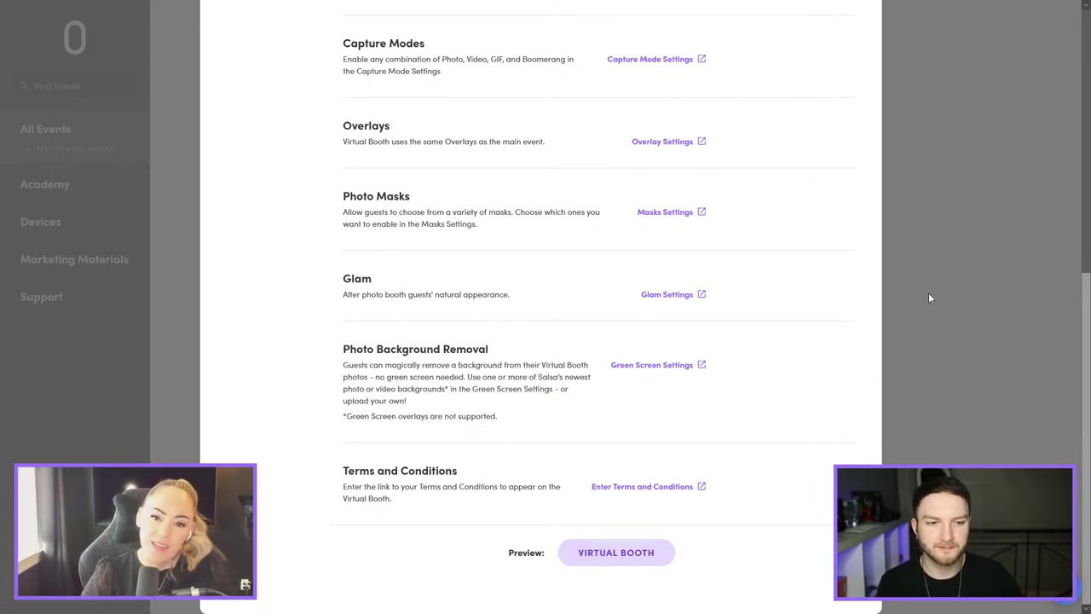
Step: Preview the Virtual Booth of the couple's event dated May 5th, 2021, and return to the dashboard, closing the event settings
left_click(111, 130)
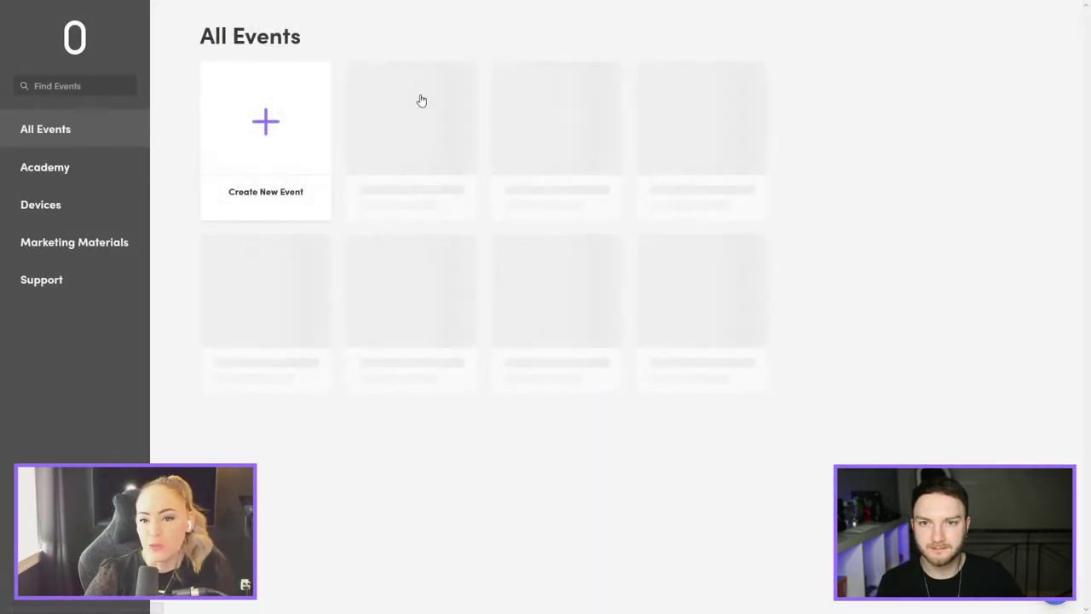
left_click(432, 206)
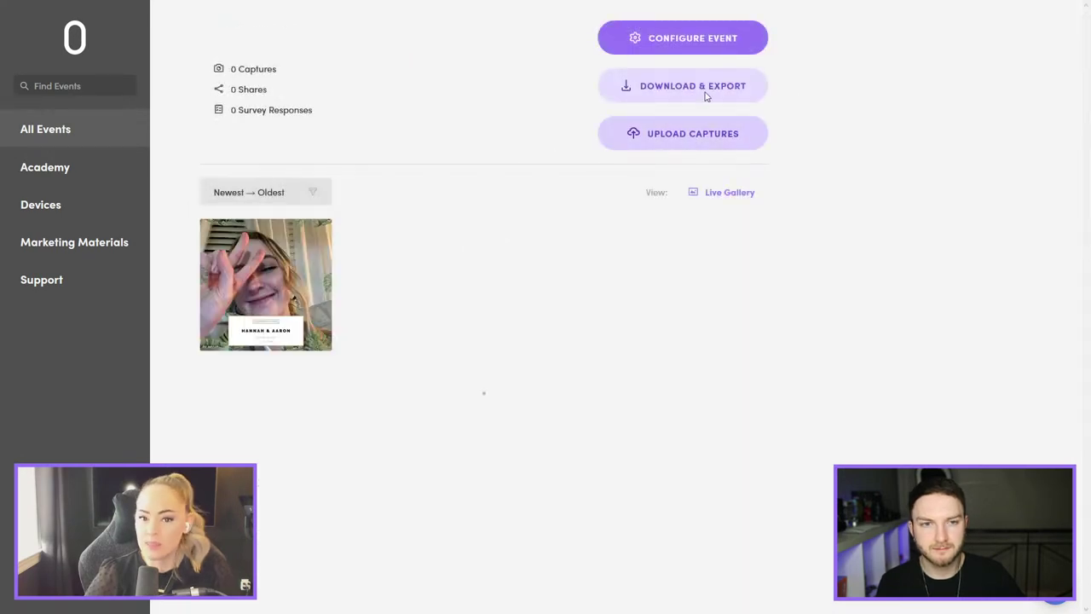
left_click(699, 40)
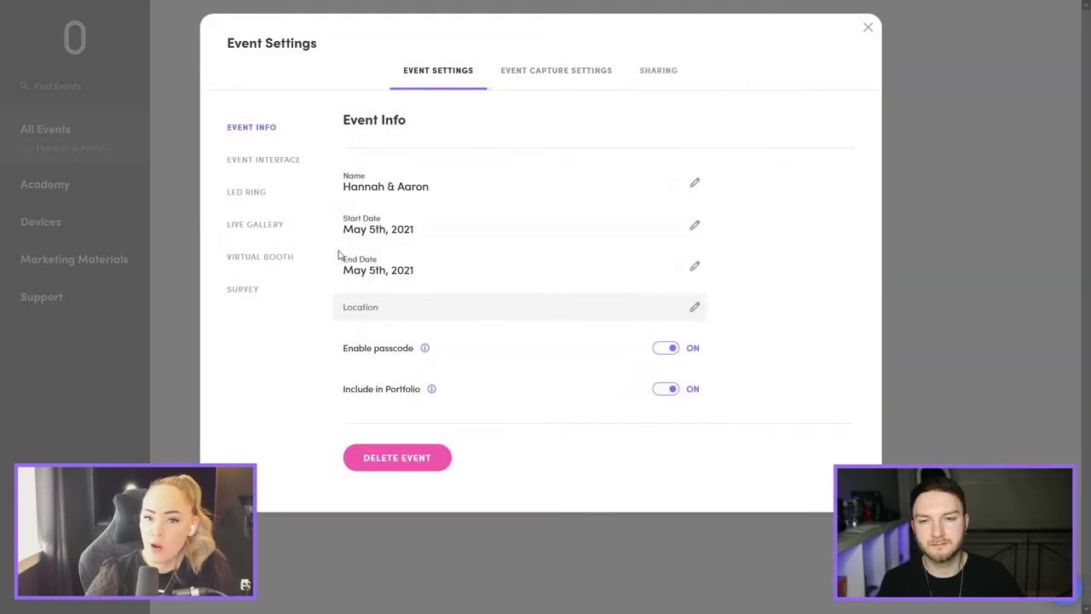
left_click(285, 256)
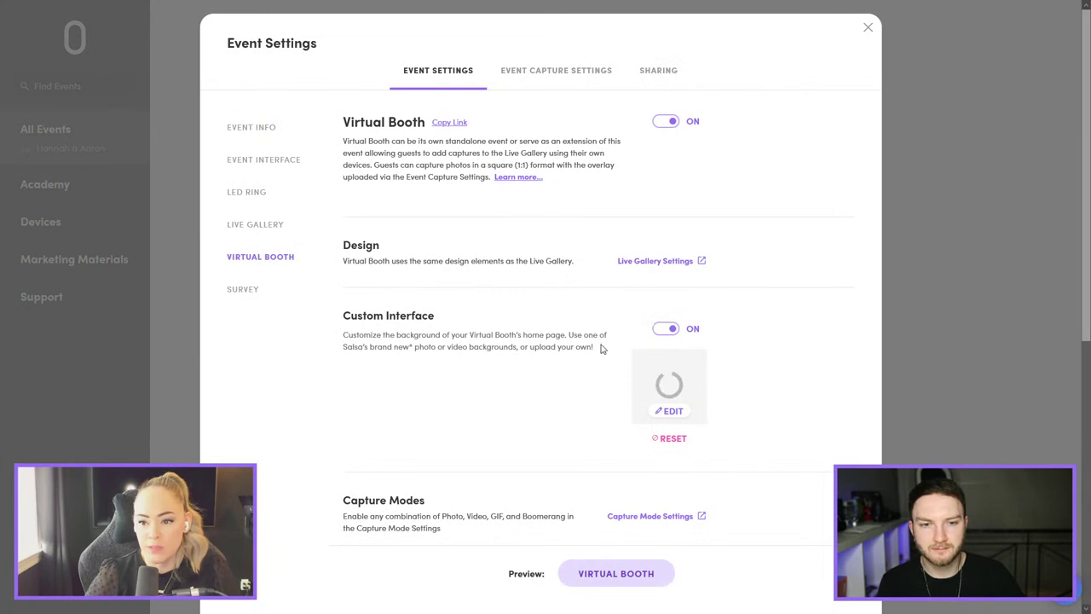
left_click(611, 573)
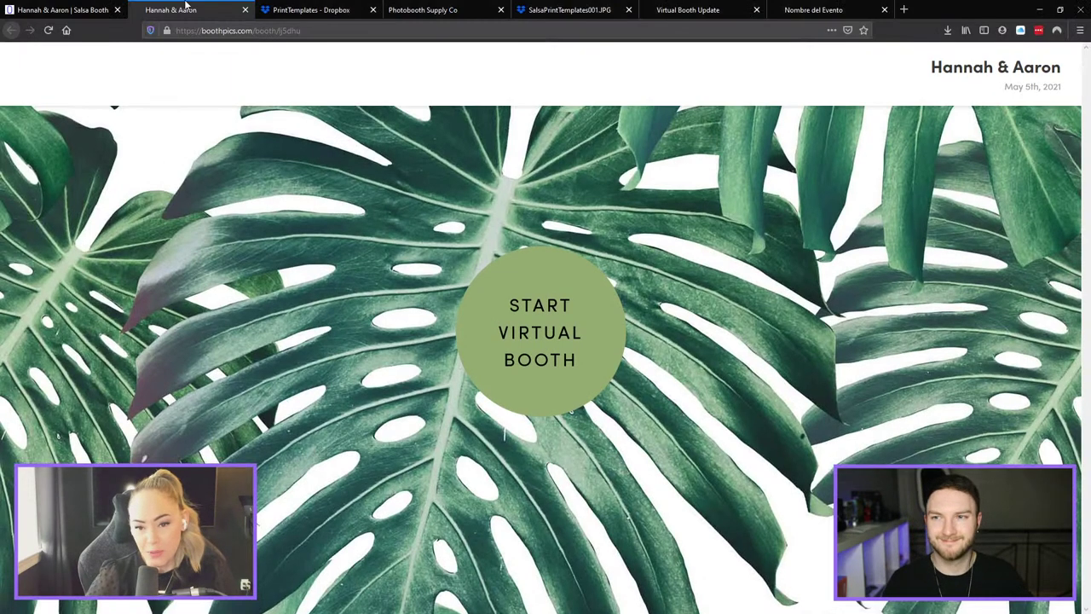
left_click(53, 11)
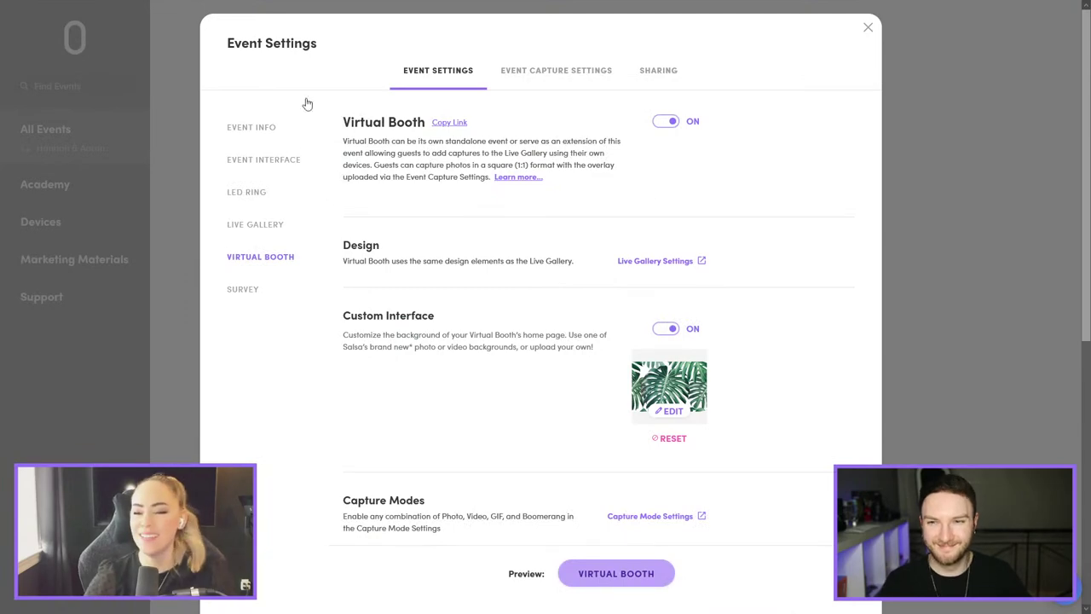
left_click(867, 30)
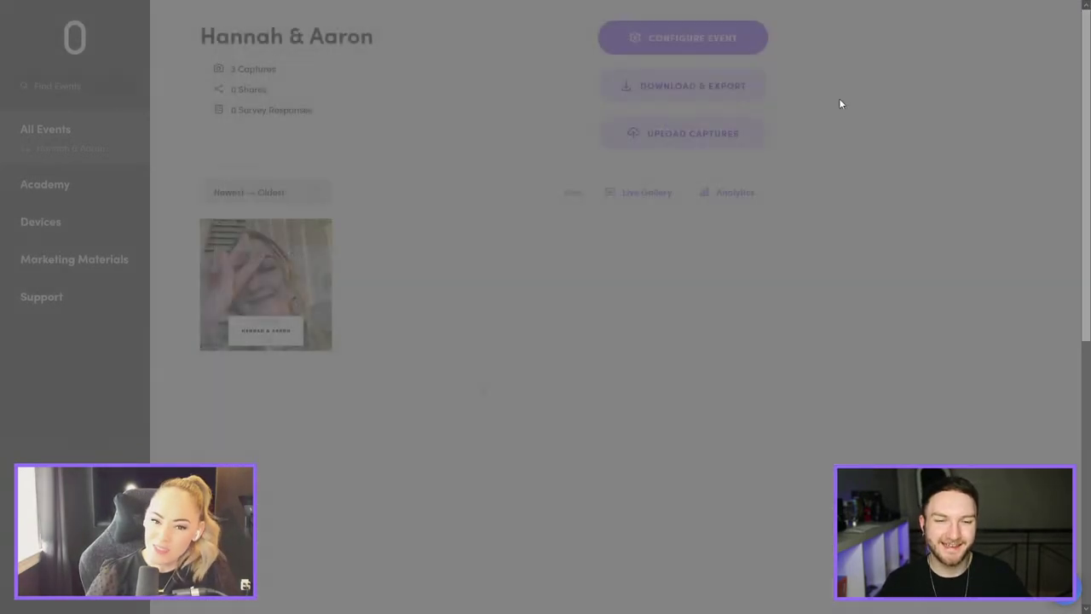
Step: Open the couple's event with the house emoji from all events and preview its Virtual Booth from the event settings
left_click(72, 147)
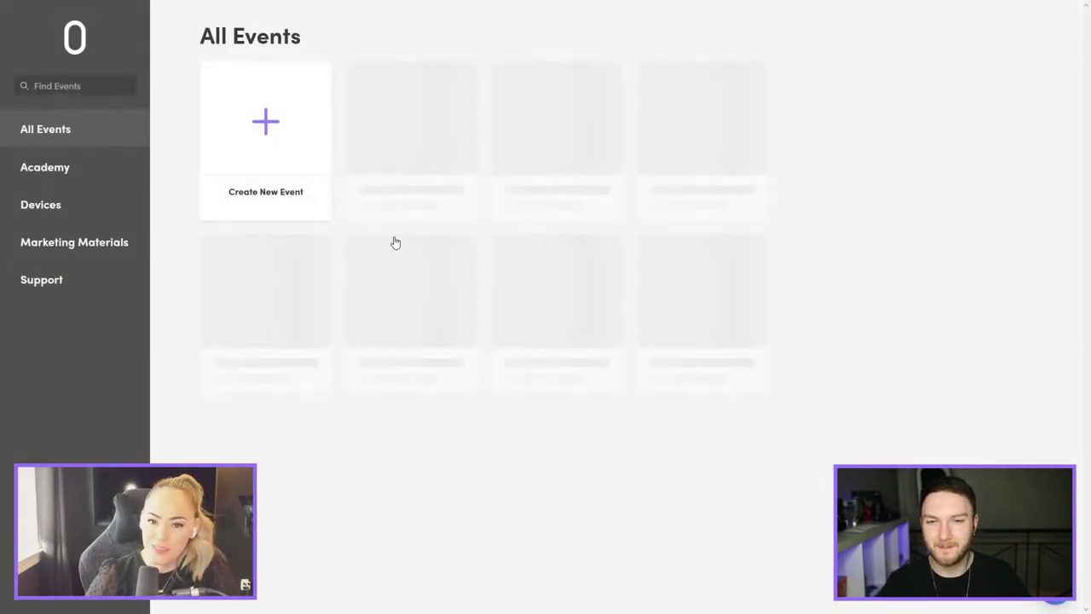
scroll(536, 333, "down", 3)
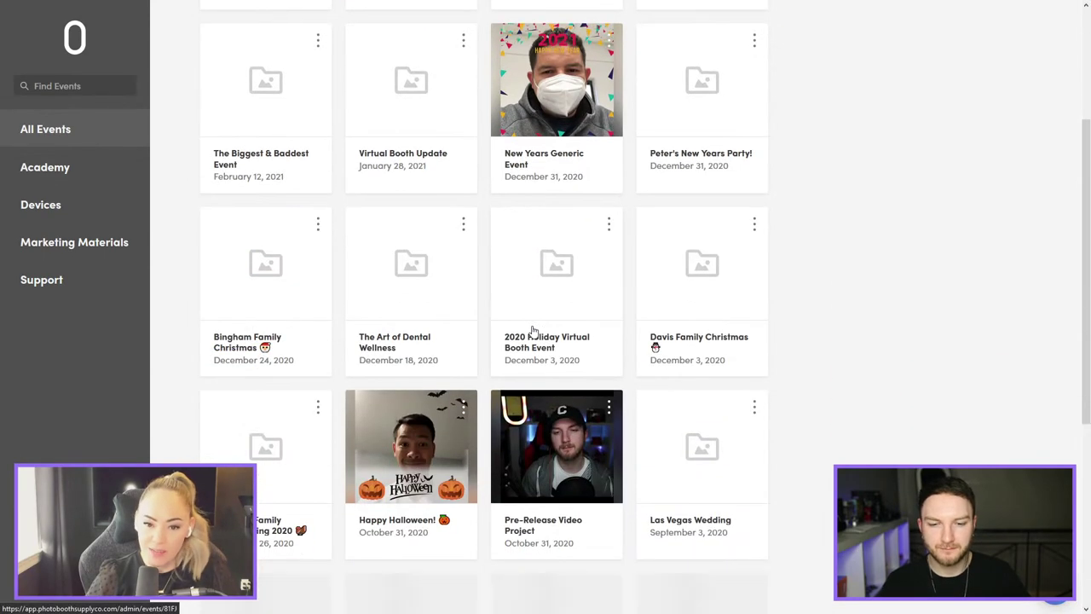
scroll(533, 332, "down", 2)
left_click(535, 451)
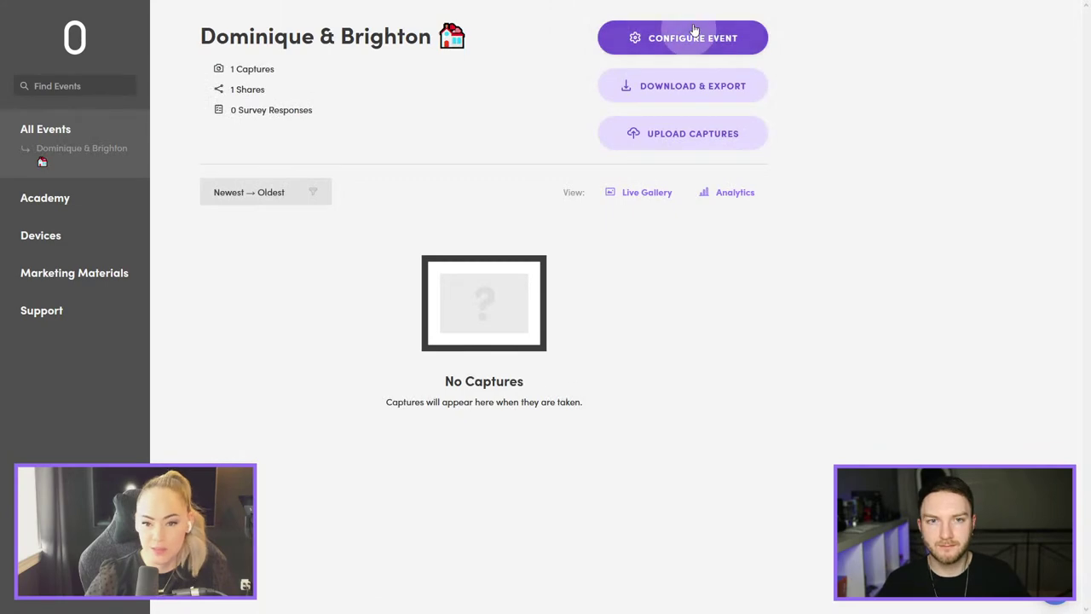
left_click(639, 37)
left_click(234, 258)
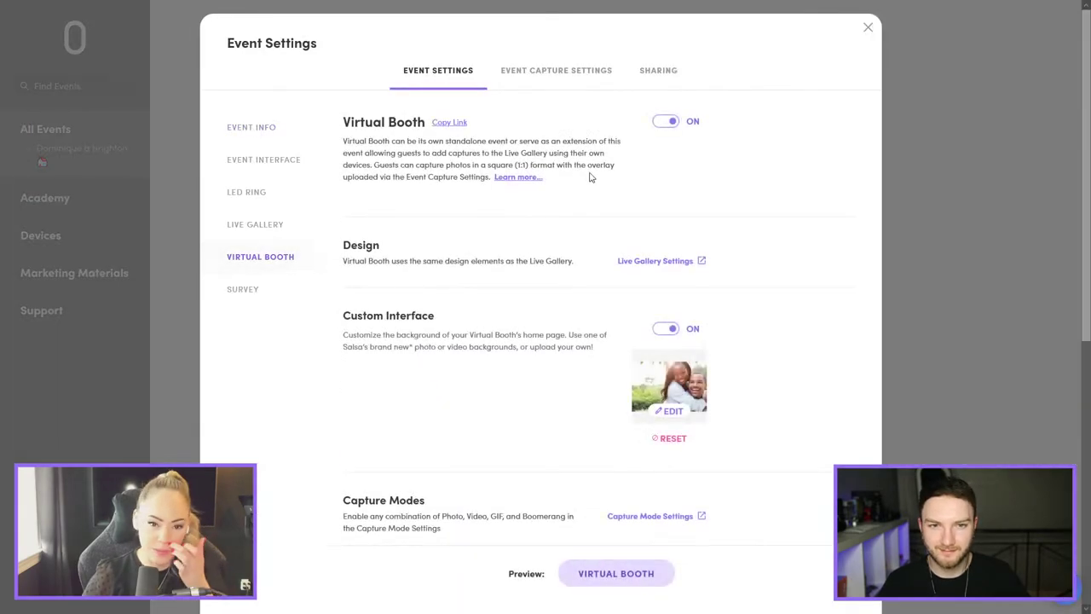
left_click(595, 578)
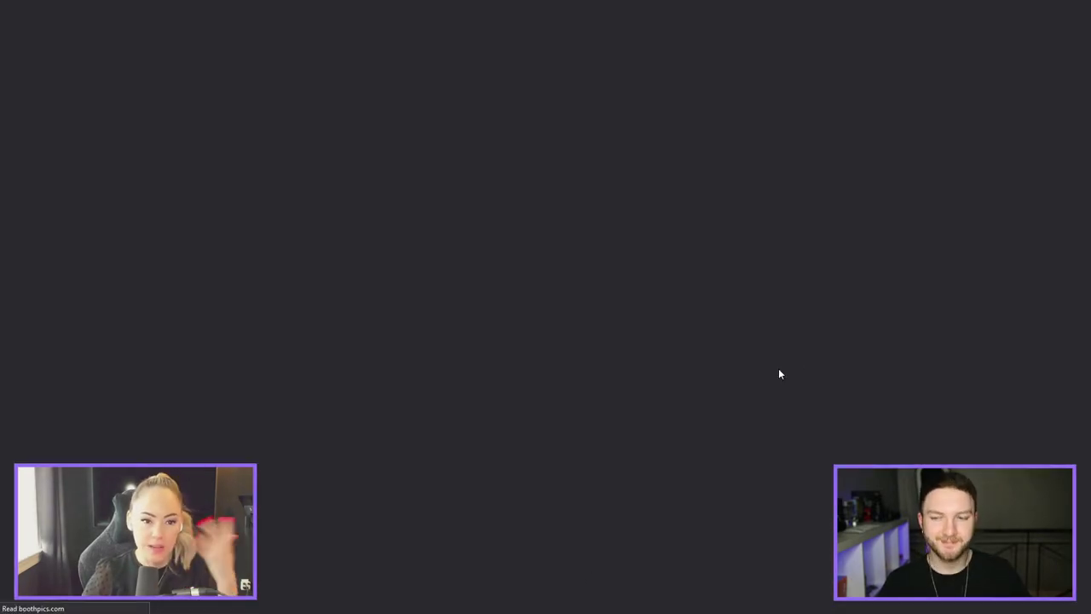